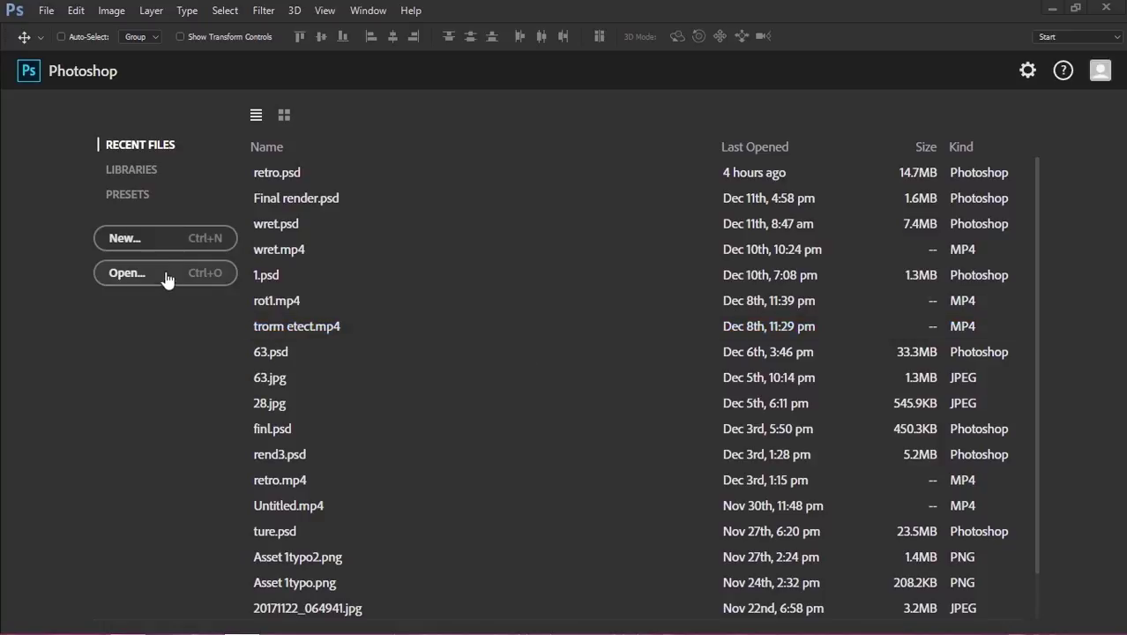
- Create a new white 1280×720 document from the Film & Video HDV/HDTV 720p preset
click(150, 247)
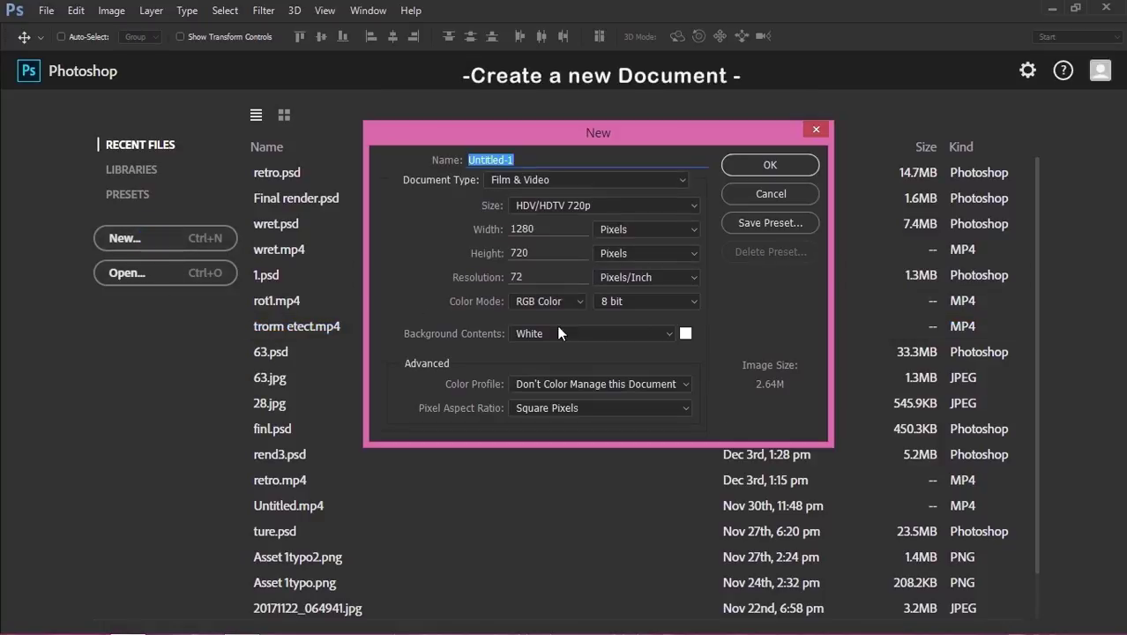
click(690, 206)
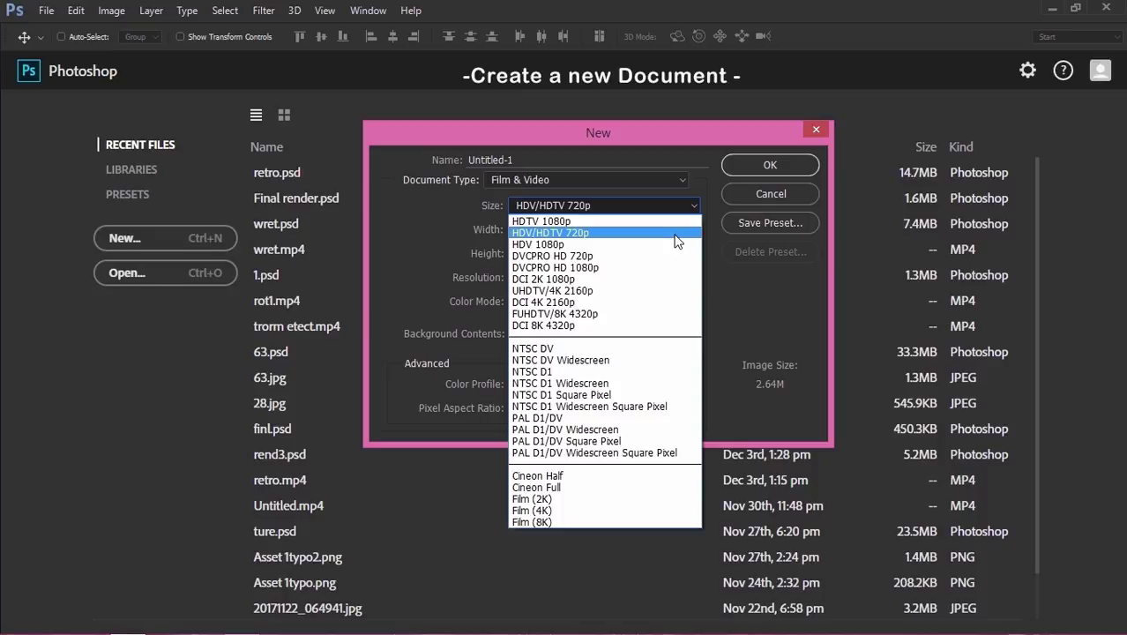
click(675, 234)
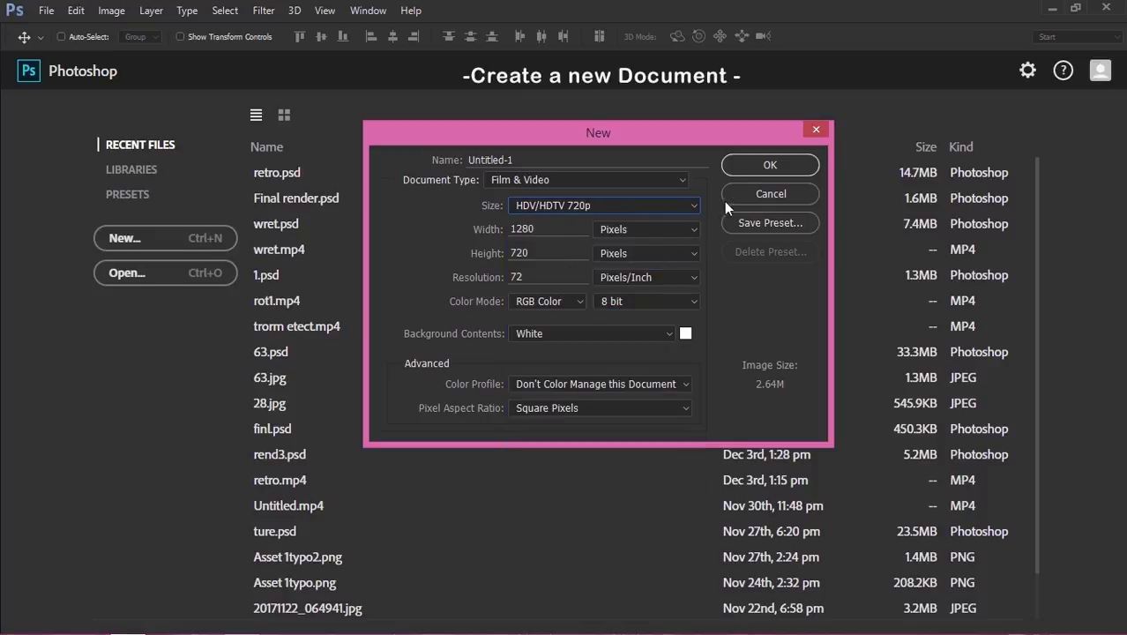
click(743, 164)
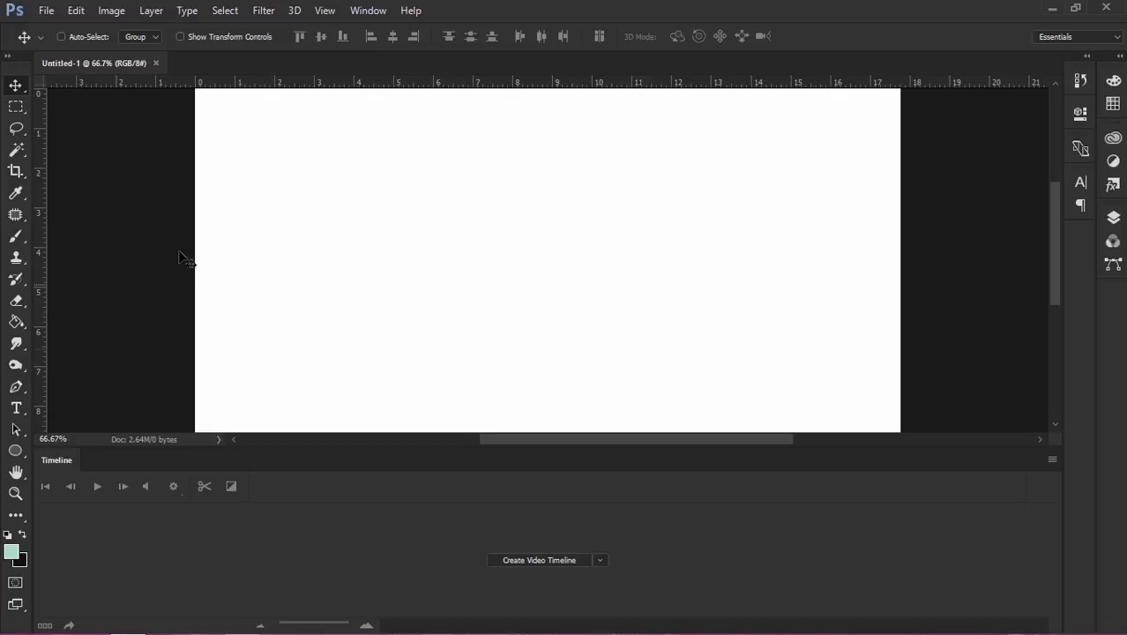
- Show the Timeline panel, fit the canvas to the screen, then zoom out to 50%
click(358, 12)
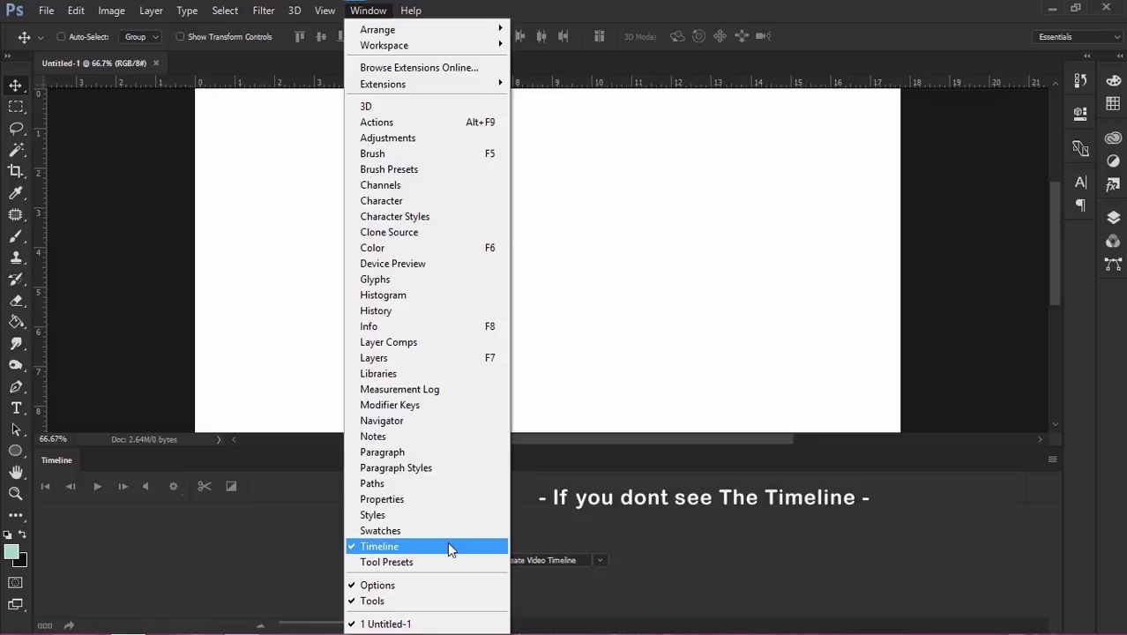
click(687, 458)
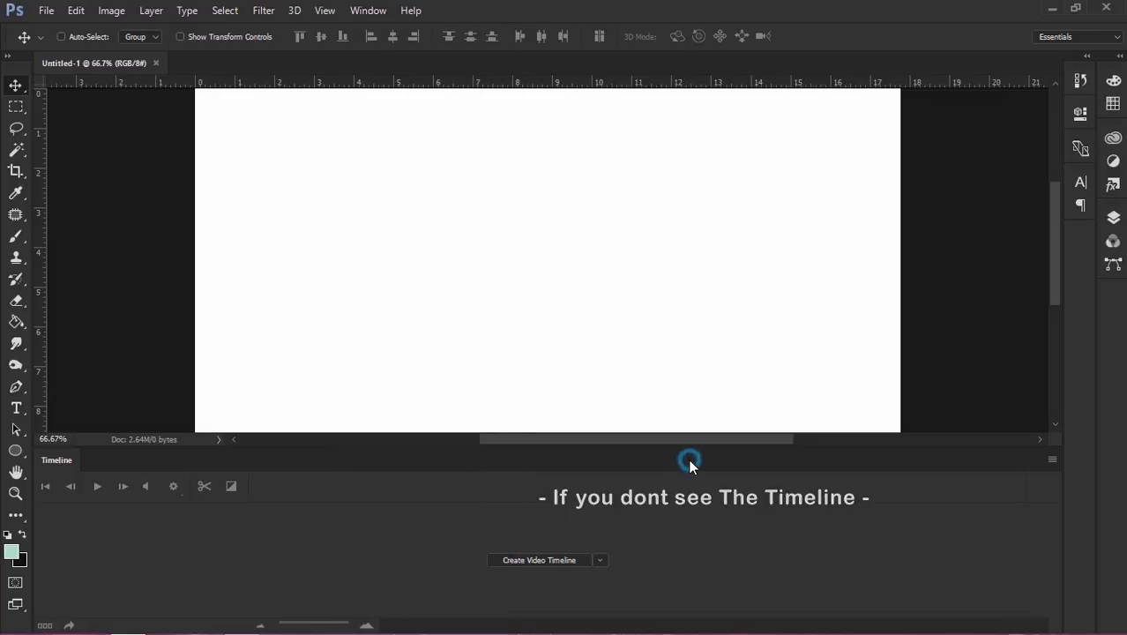
key(ctrl+0)
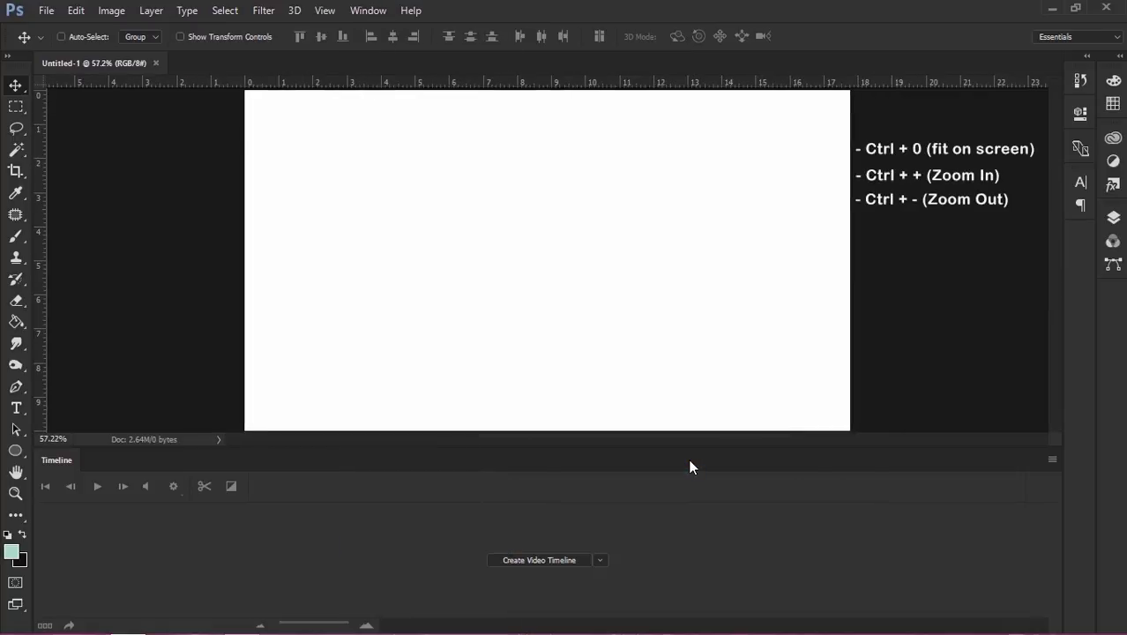
key(ctrl+minus)
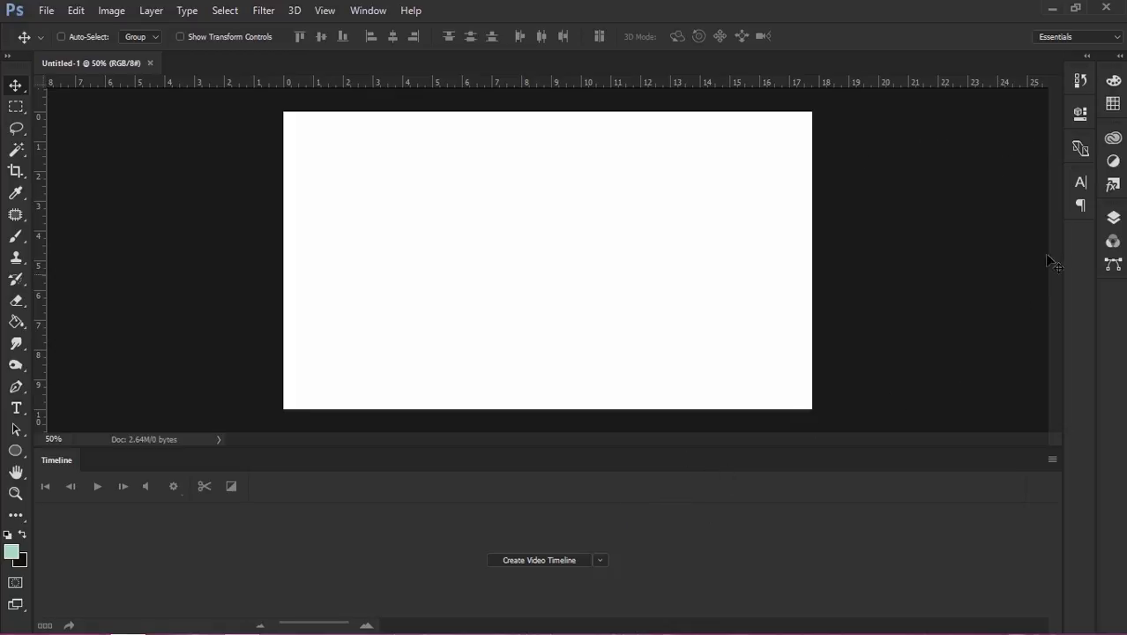
- Add a teal Bebas Neue 'R' text layer near the canvas centre
click(1112, 217)
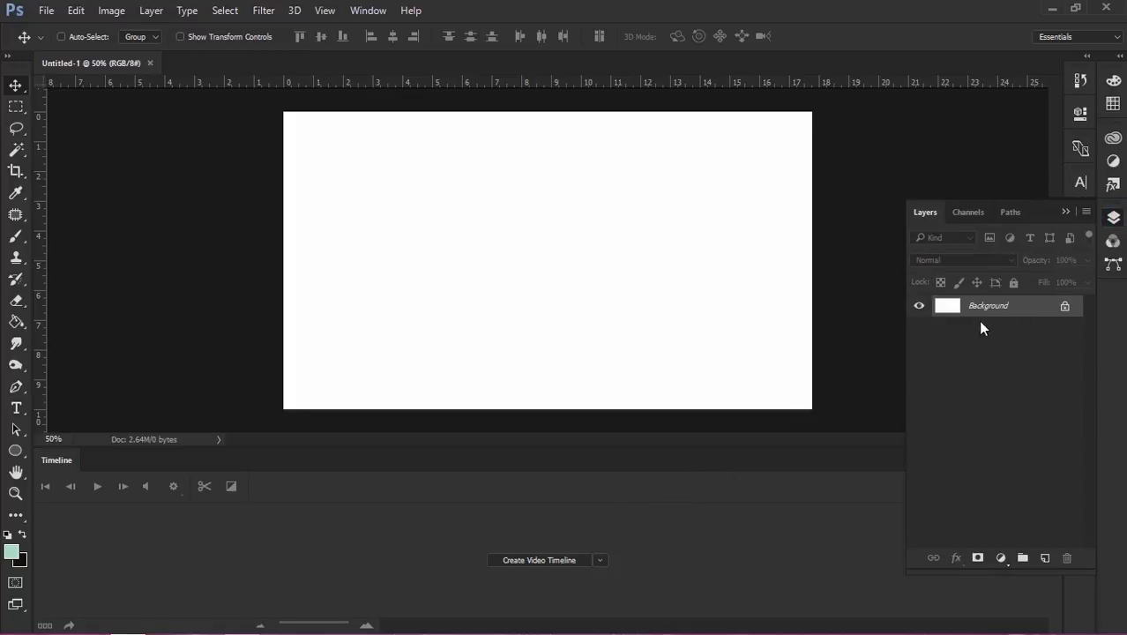
click(18, 408)
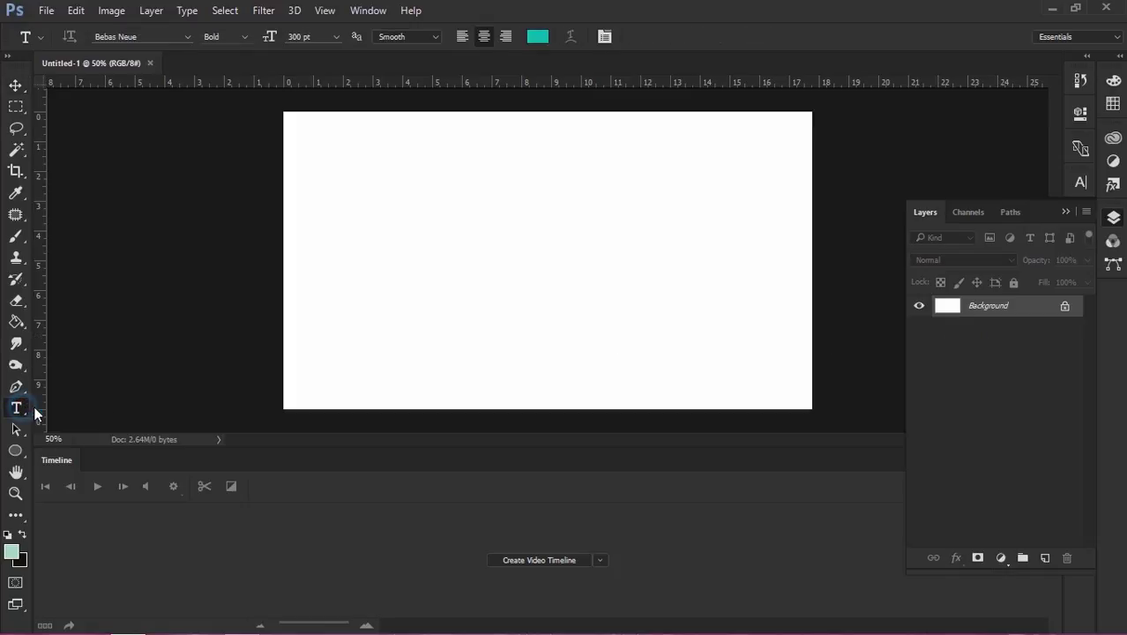
click(538, 286)
text(R)
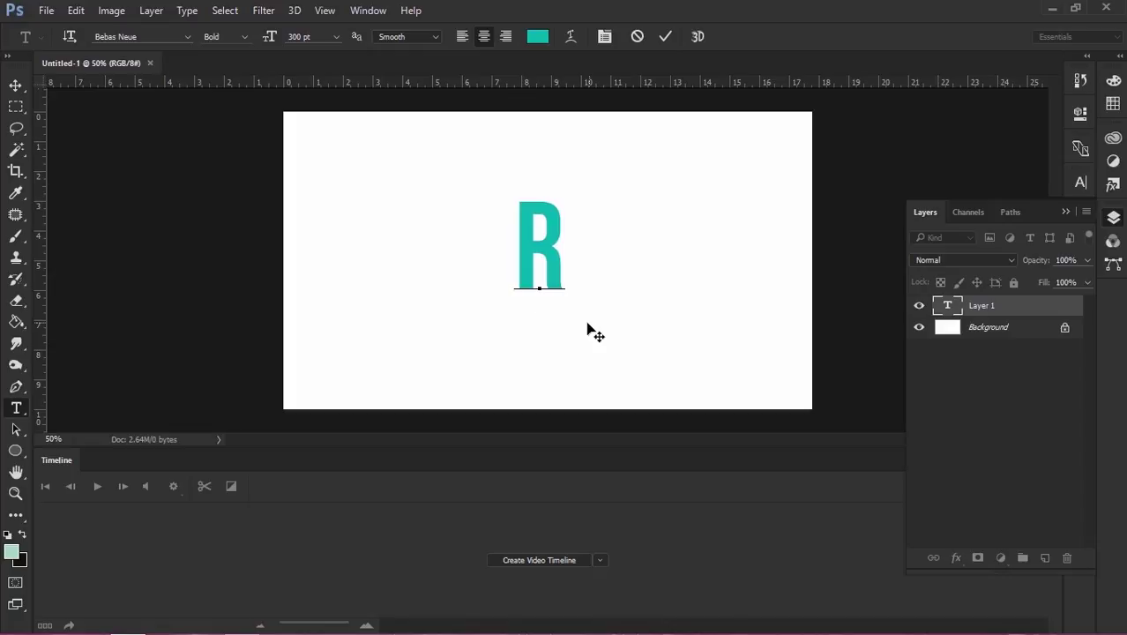
click(665, 37)
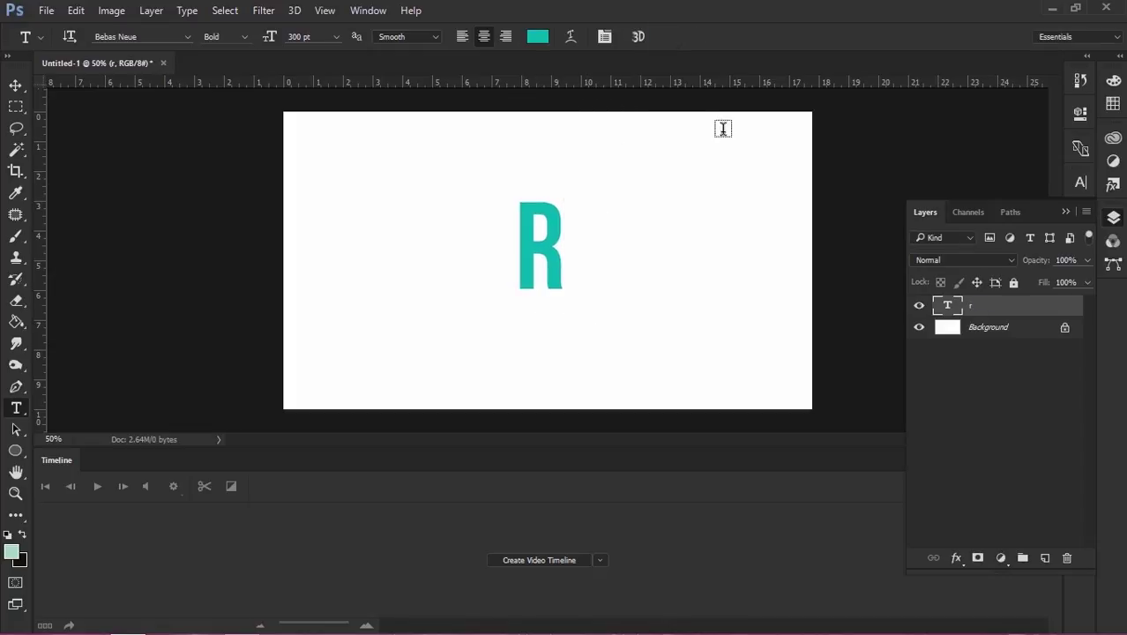
- Align the R to the canvas's vertical and horizontal centres, leaving only the r layer selected
shift+click(993, 328)
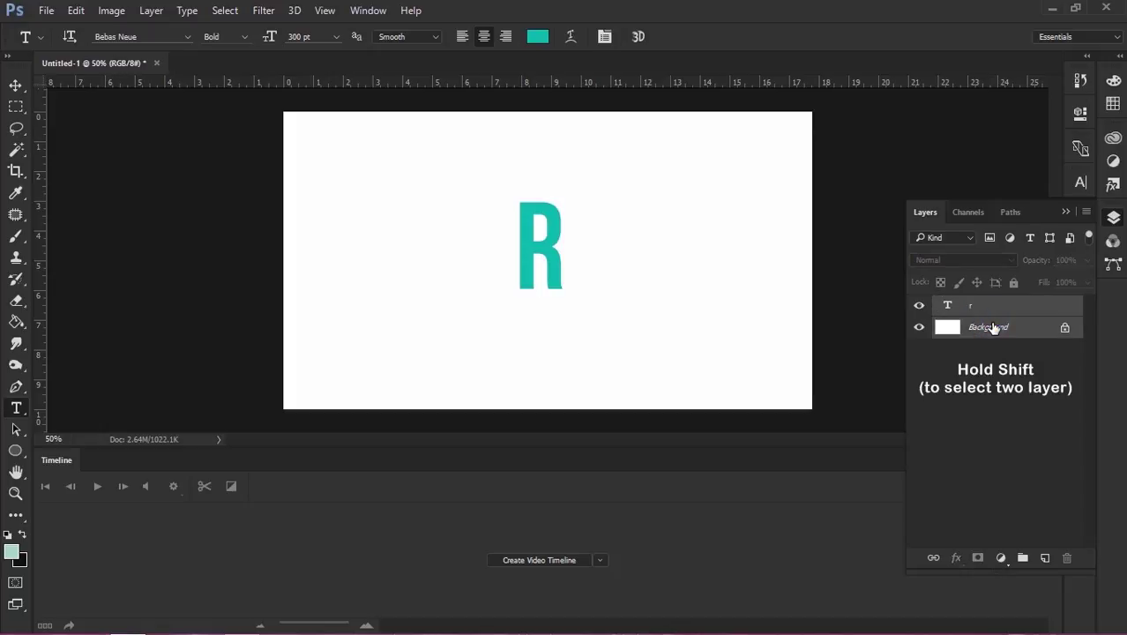
click(13, 89)
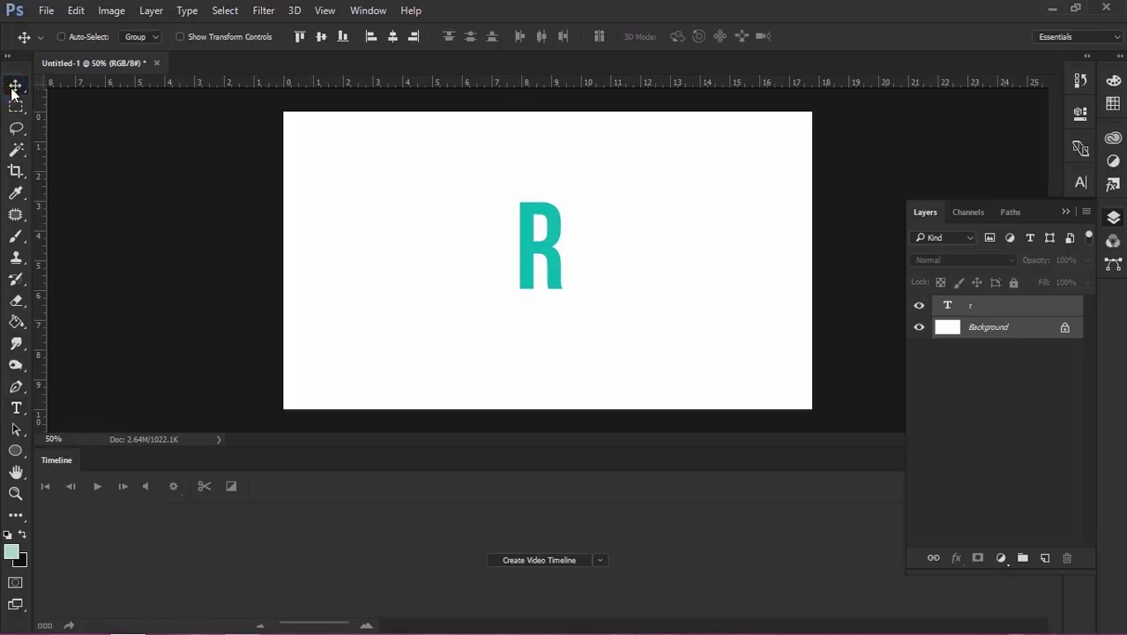
click(324, 36)
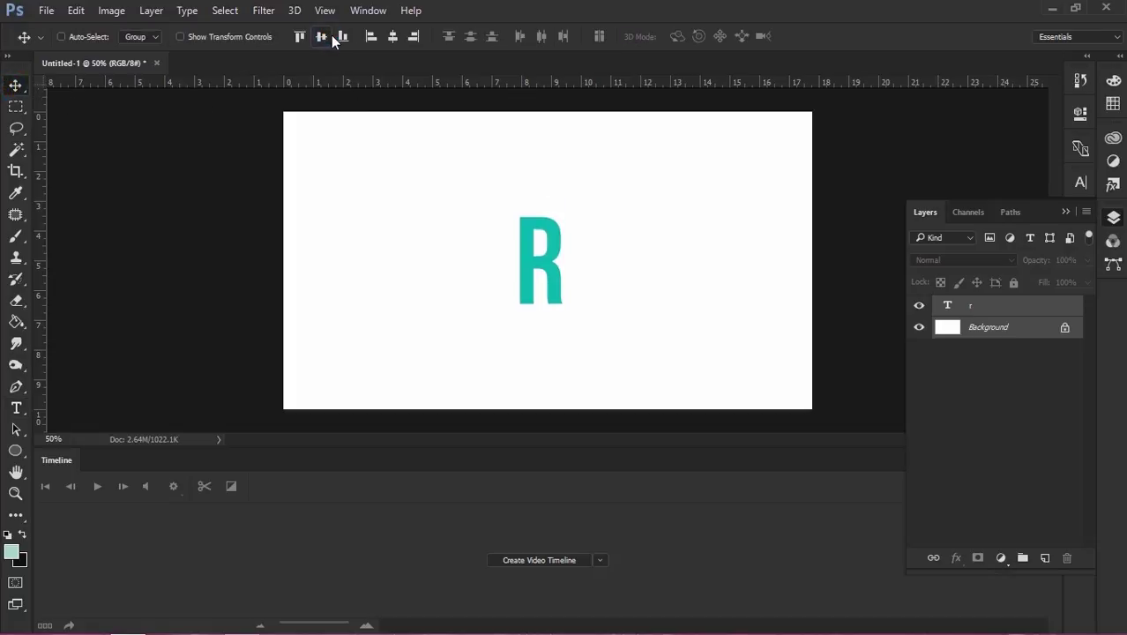
click(393, 37)
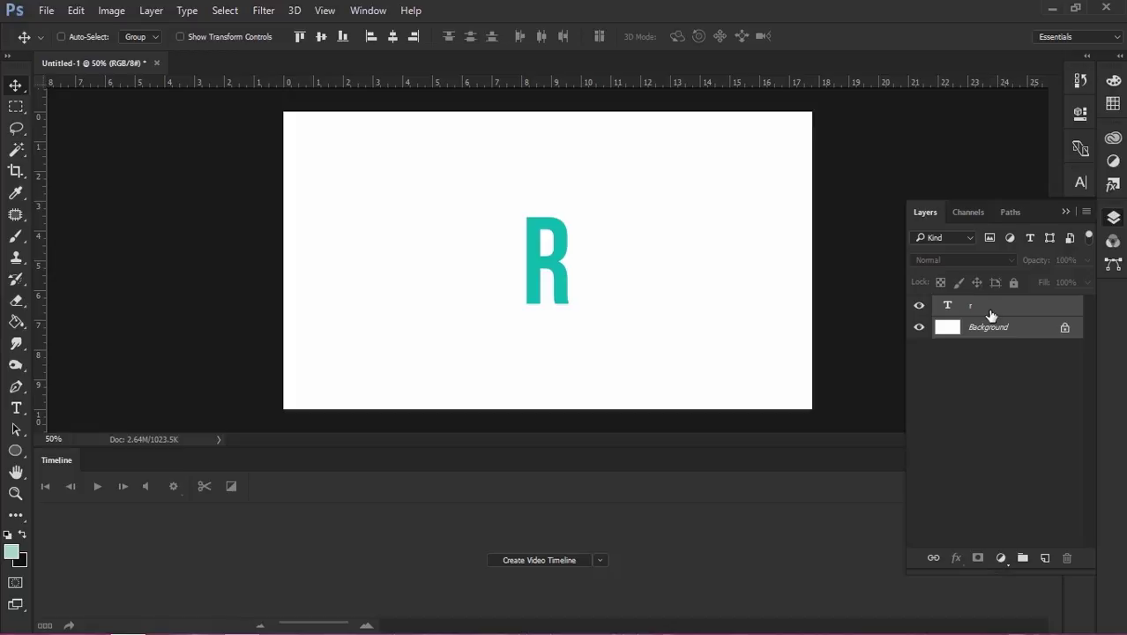
click(989, 311)
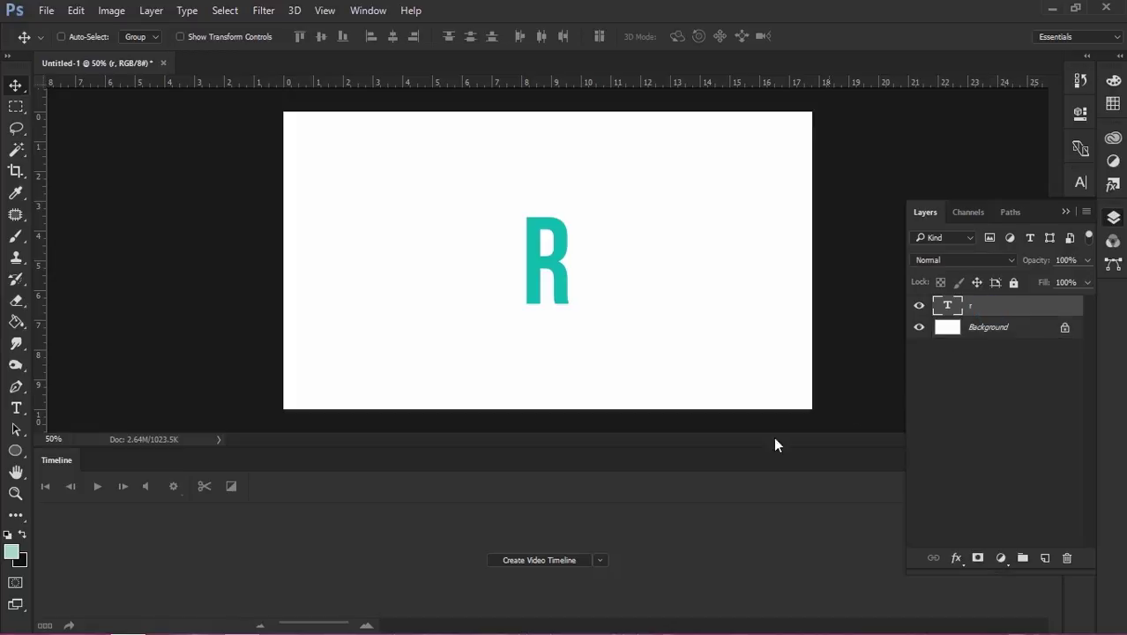
- Create a video timeline, trim the r clip to end at 03:00, and expand its property tracks
click(549, 559)
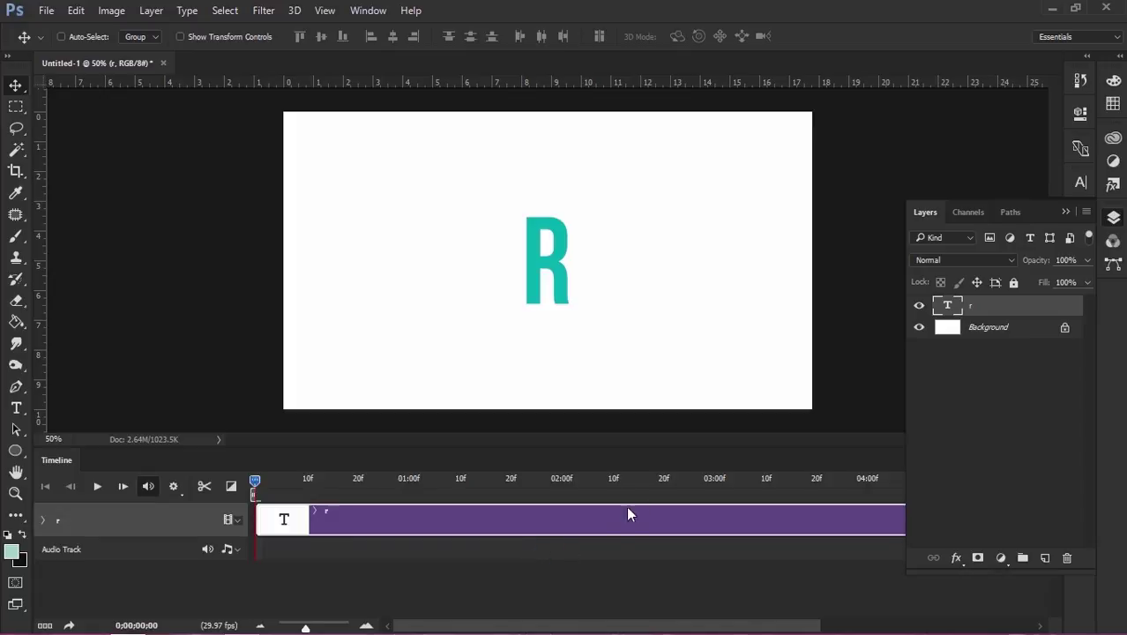
click(1068, 213)
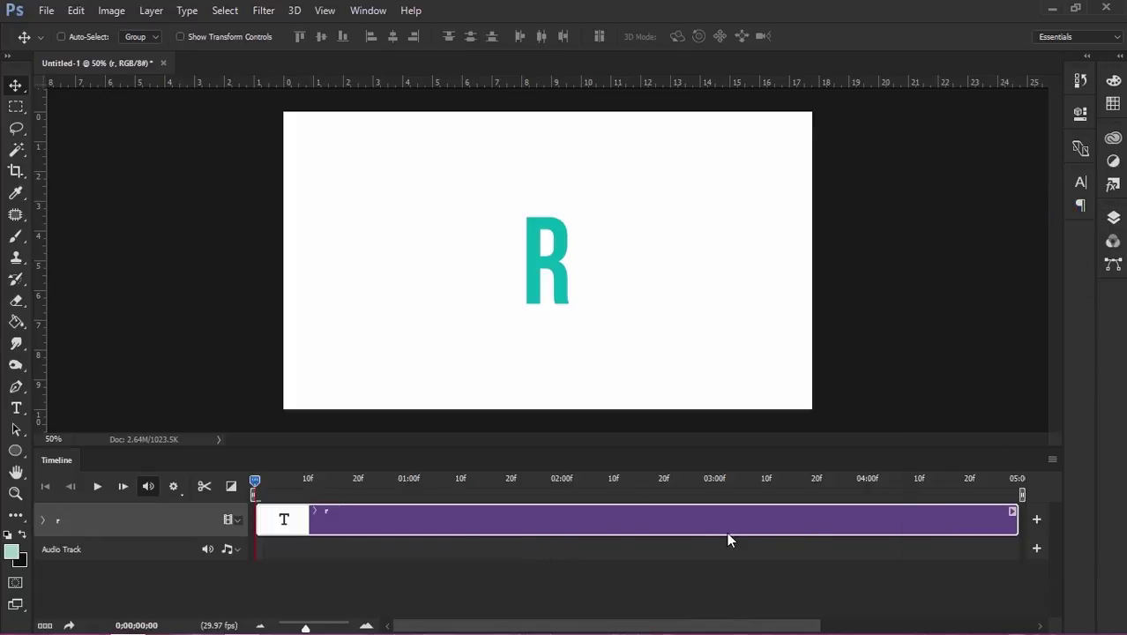
click(714, 477)
drag(1013, 520, 713, 520)
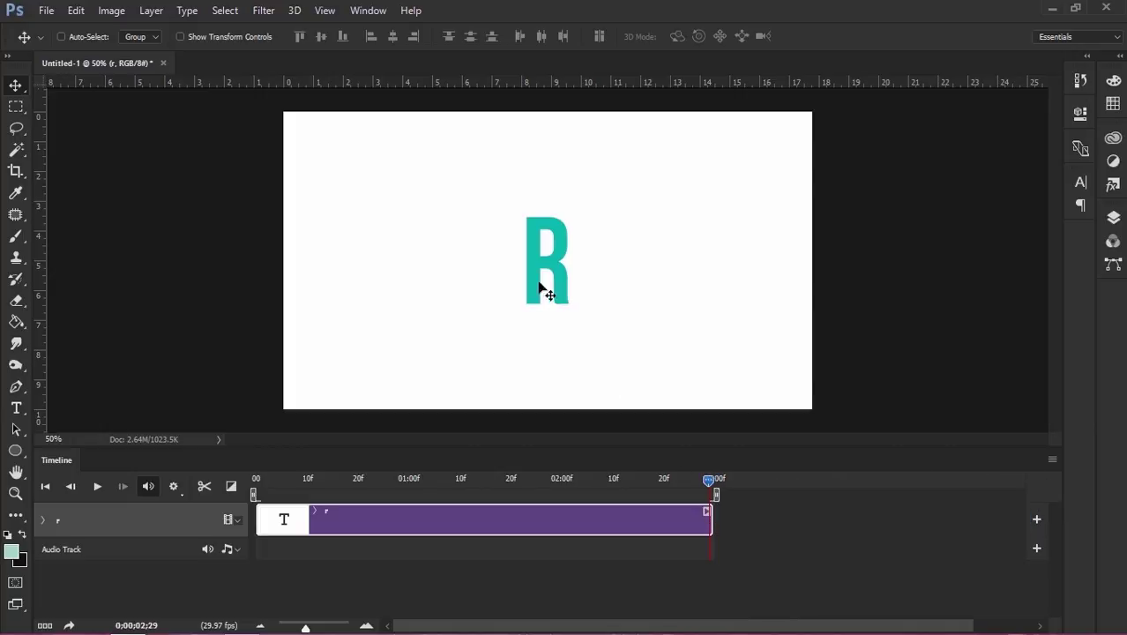
click(43, 520)
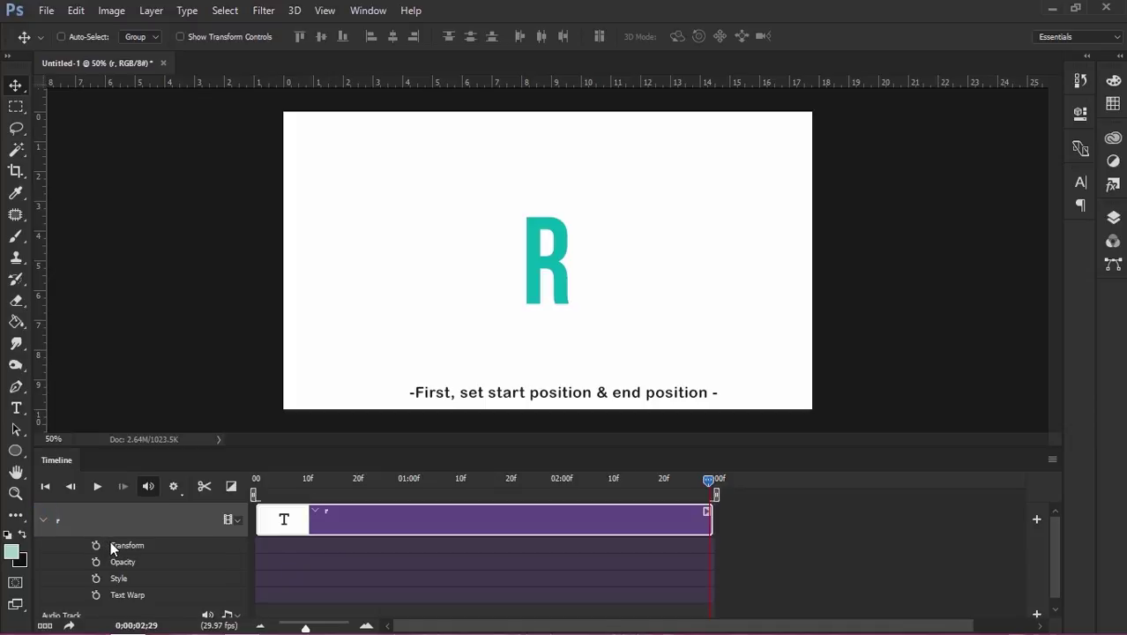
- Enable Transform keyframing for the R and place the keyframe at 3 seconds
click(255, 480)
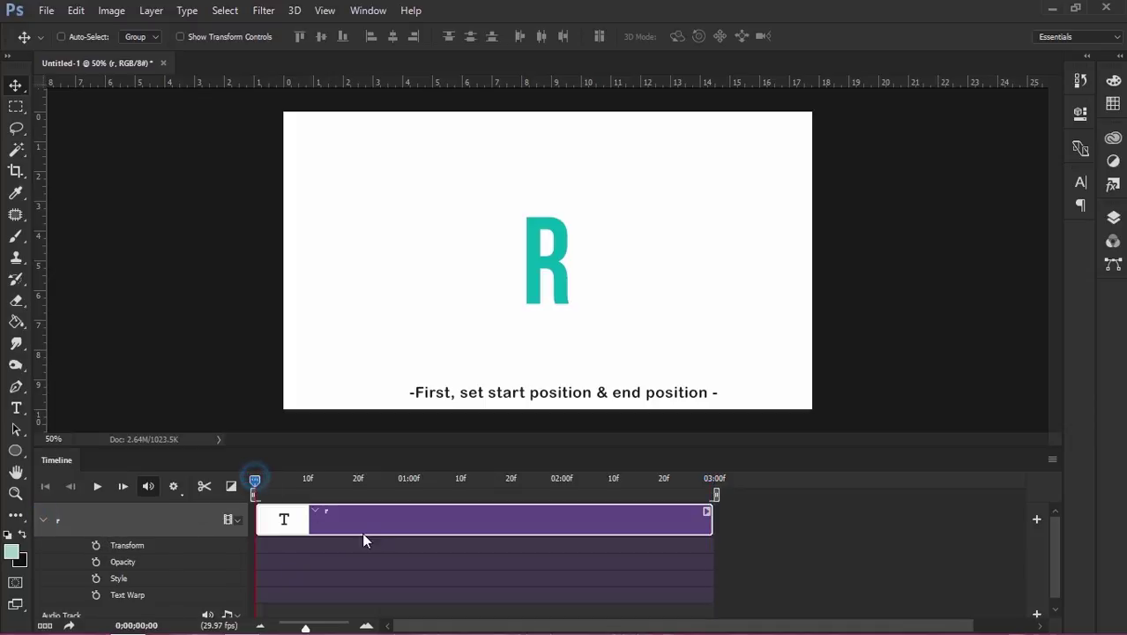
click(97, 545)
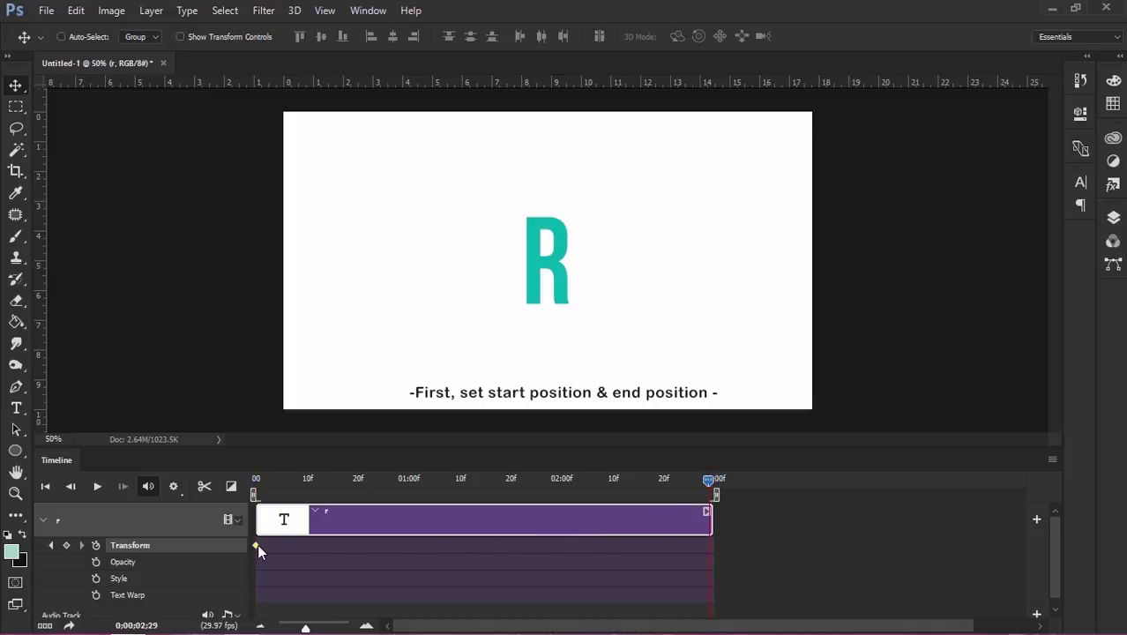
drag(257, 545, 588, 559)
drag(684, 561, 703, 553)
- Add a frame-0 Transform keyframe with the R at the canvas top, then preview playback
click(255, 481)
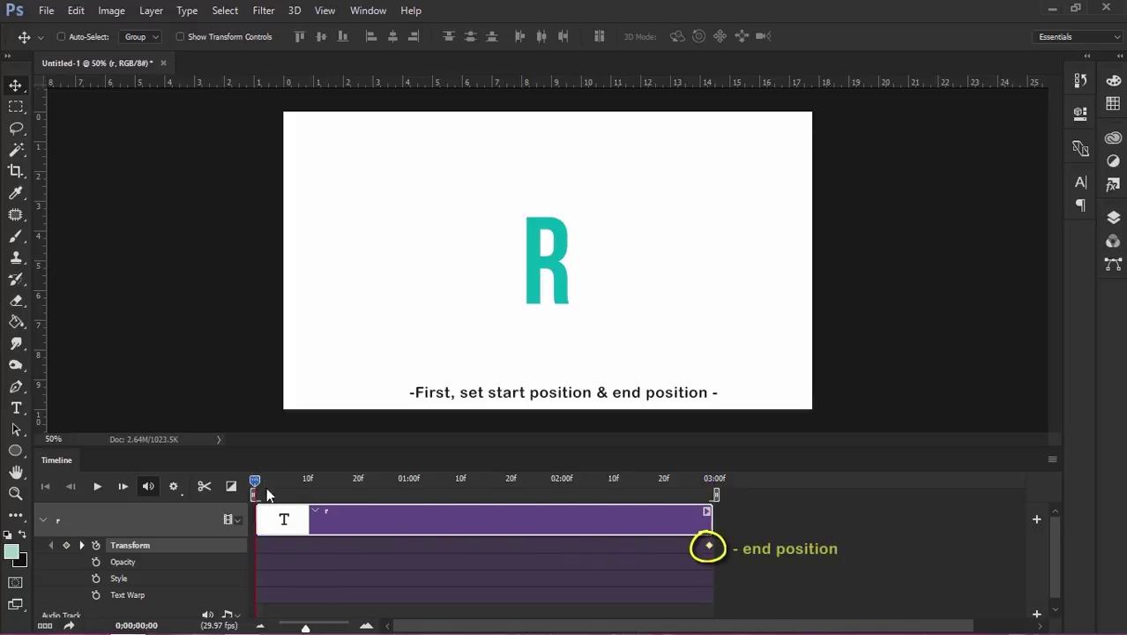
click(68, 544)
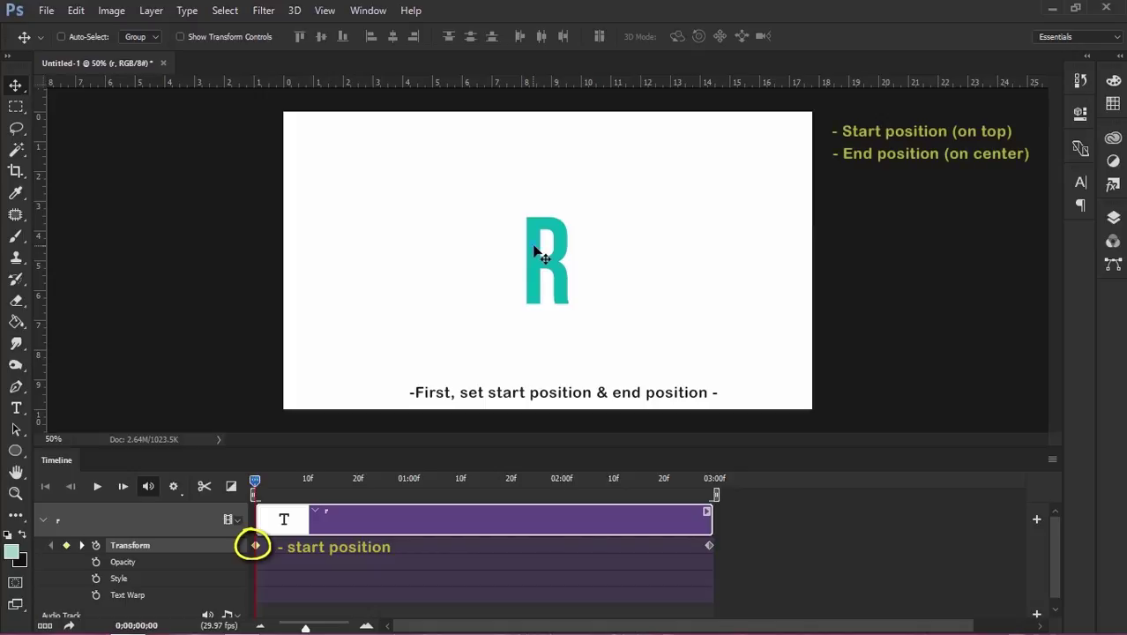
drag(532, 250, 539, 141)
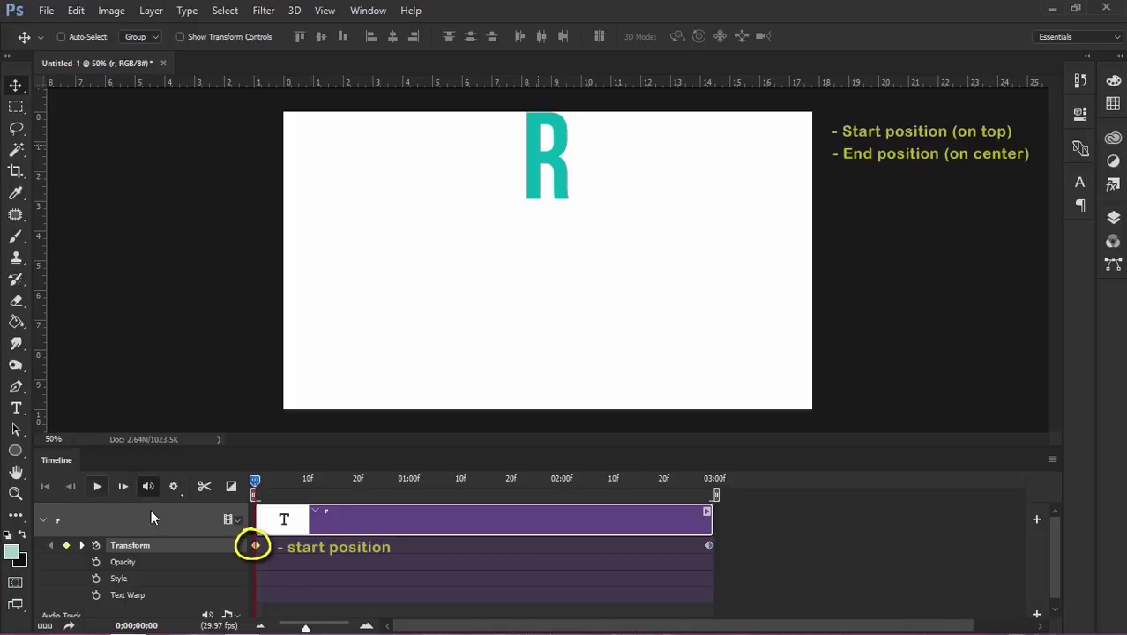
click(183, 490)
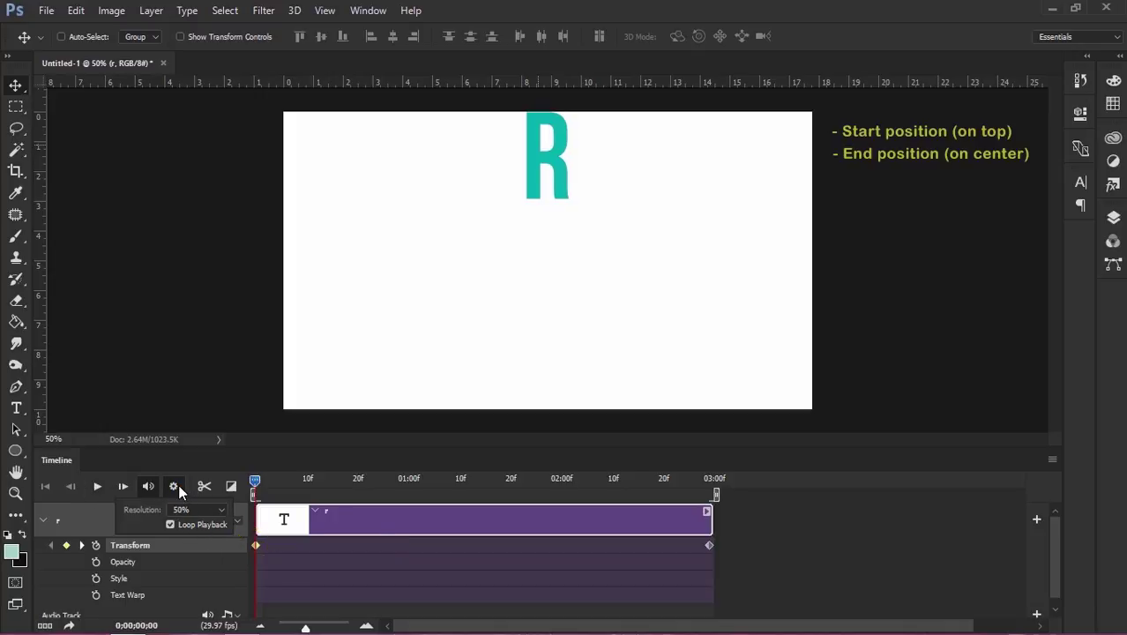
click(97, 487)
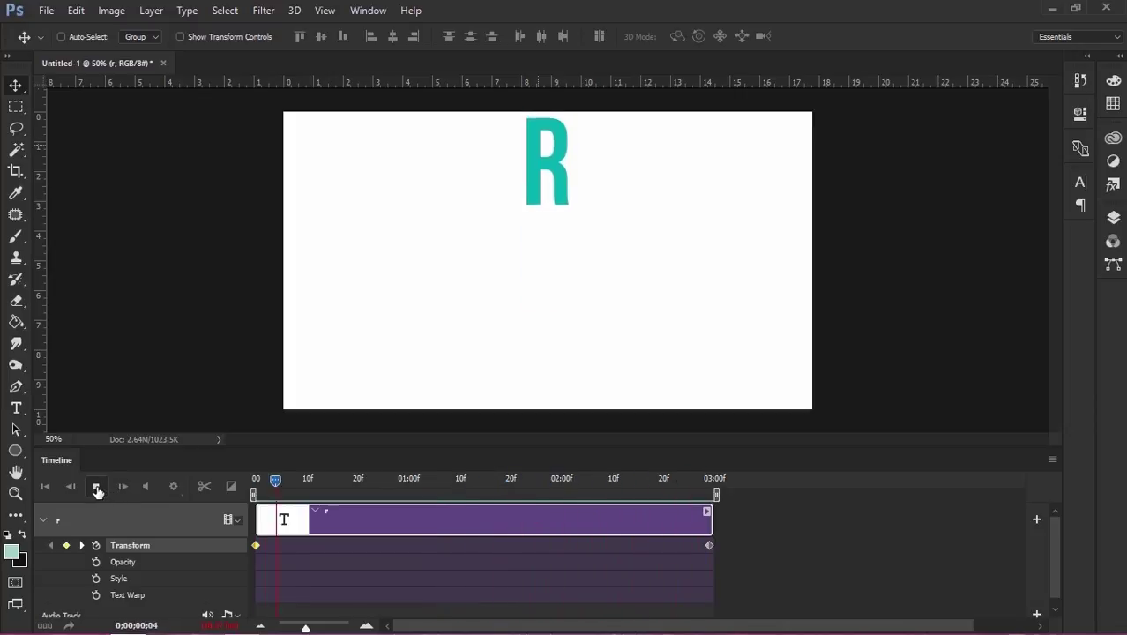
- Stop playback, zoom out the timeline, and add a Transform keyframe at 02:15
click(97, 486)
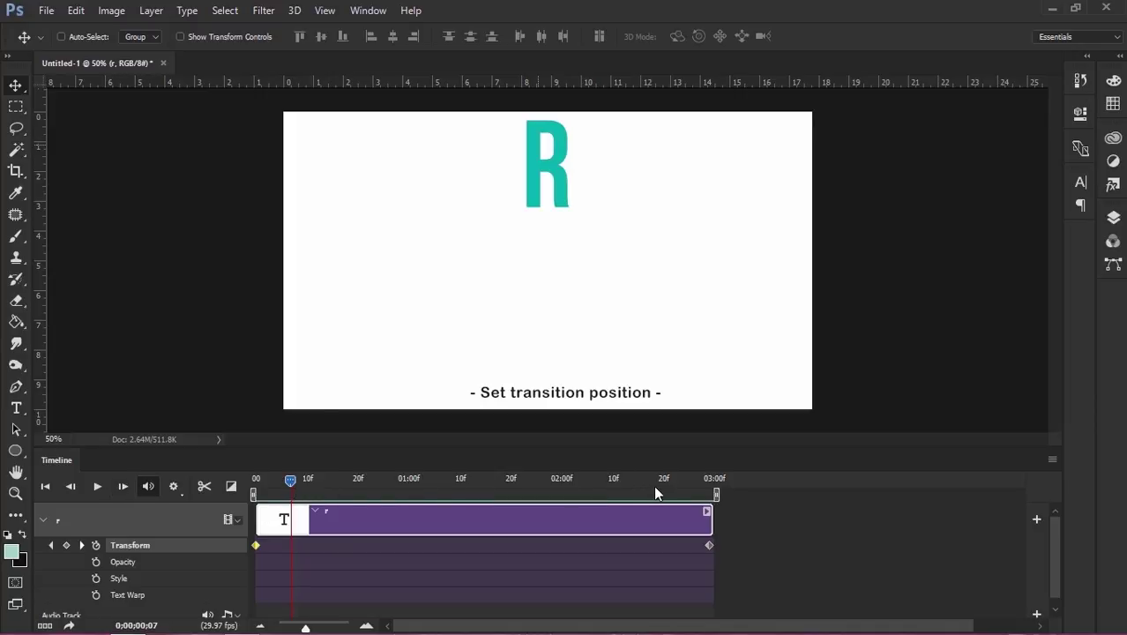
click(262, 626)
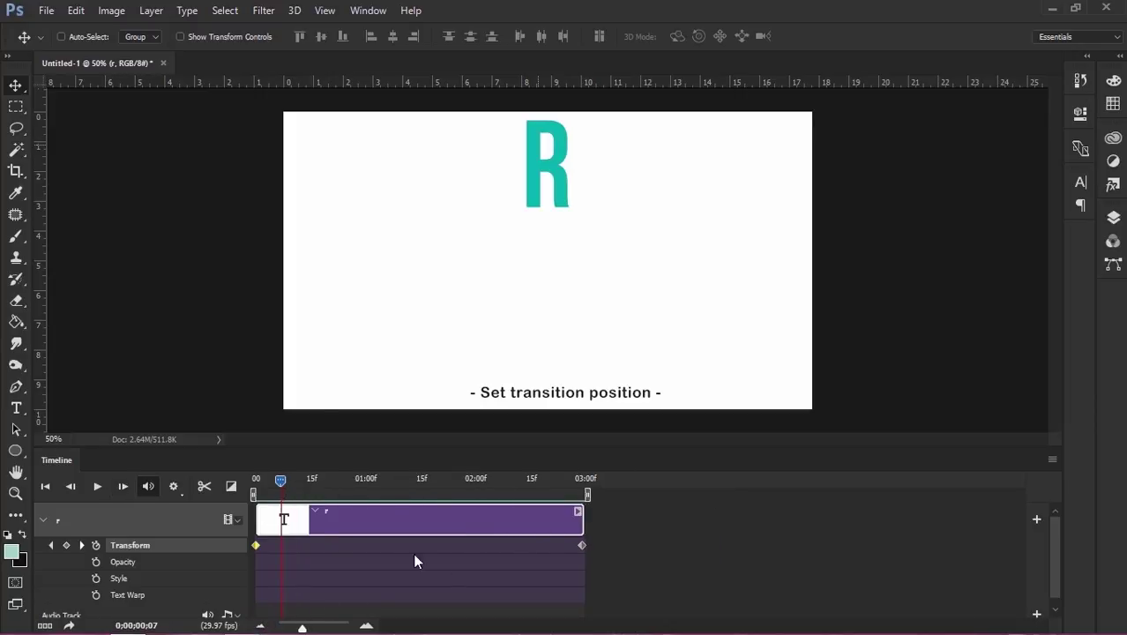
click(531, 479)
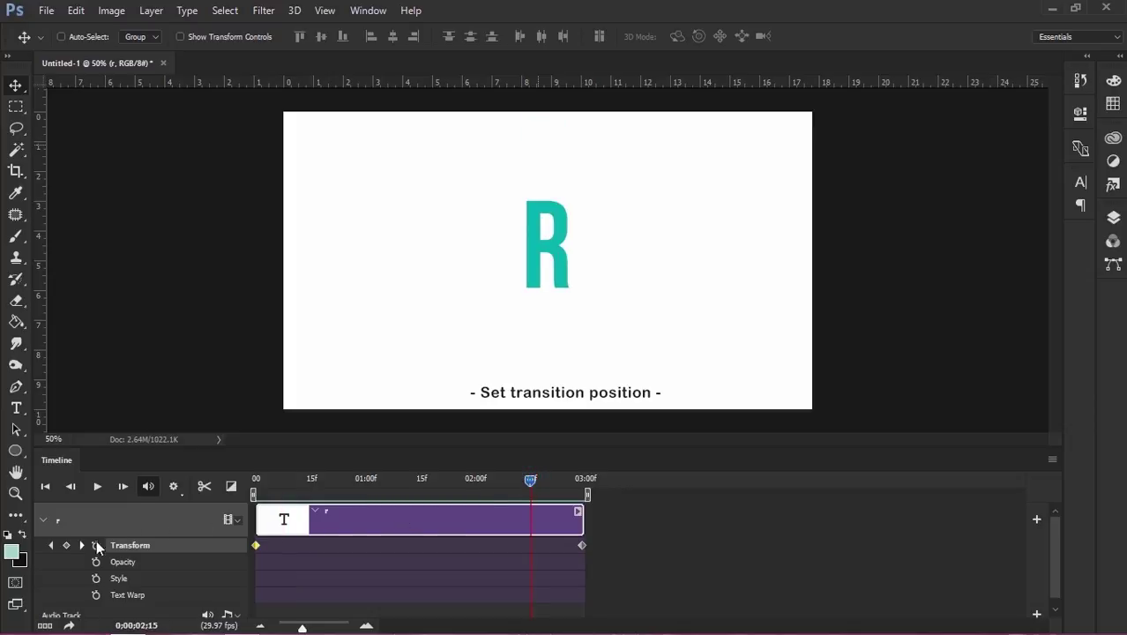
click(66, 545)
- Shift the new keyframe to 01:15, preview the drop, and select the Transform keyframes
click(420, 480)
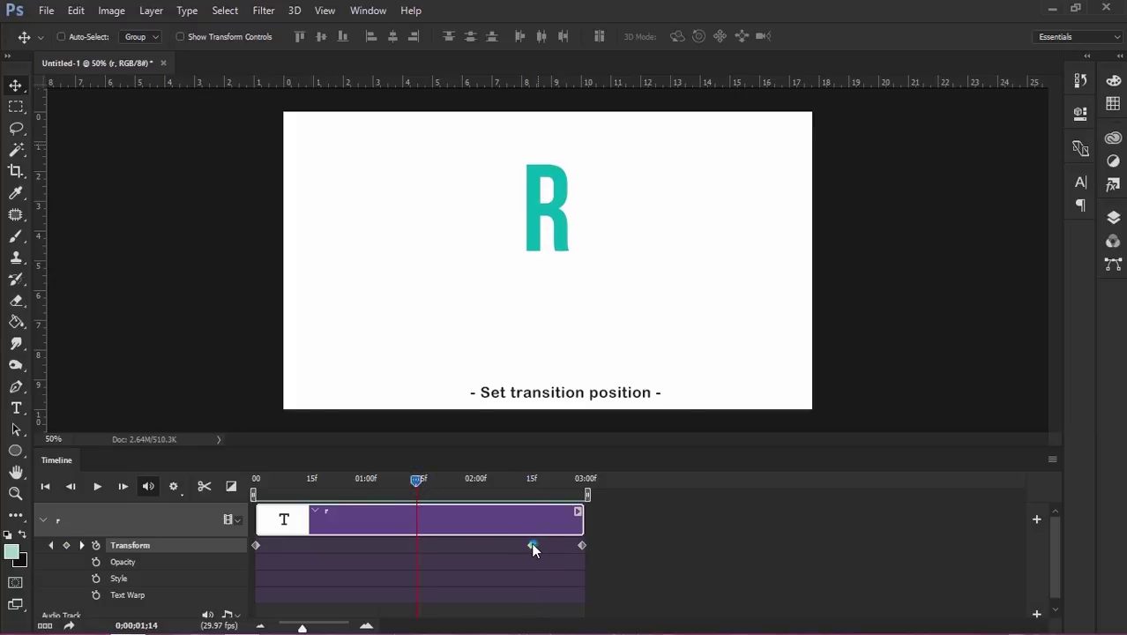
drag(531, 545, 417, 545)
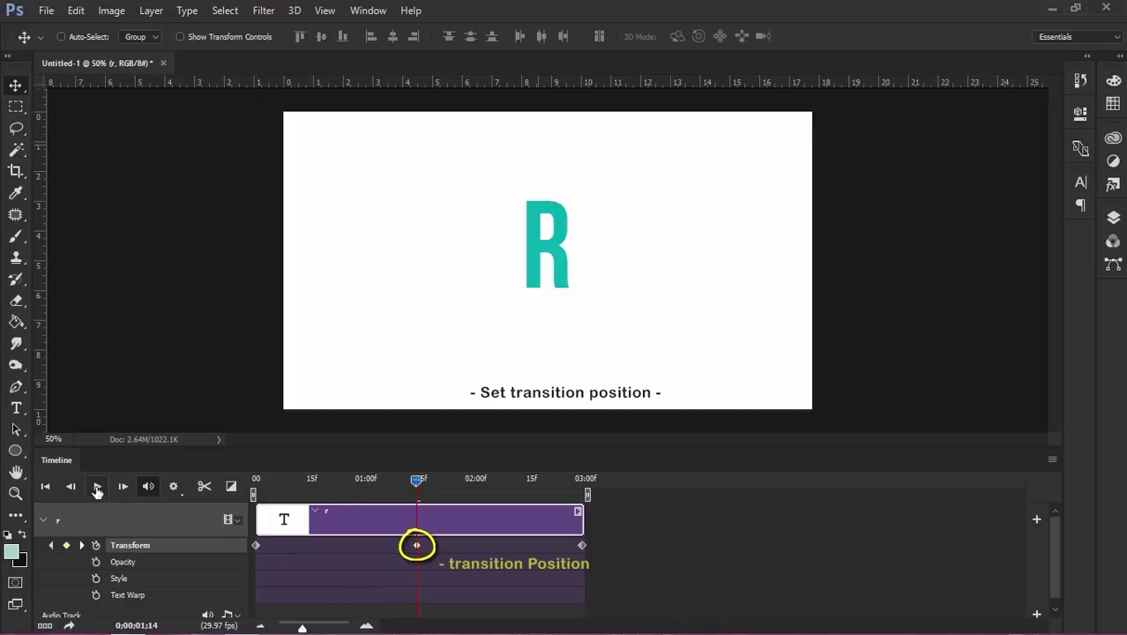
click(255, 477)
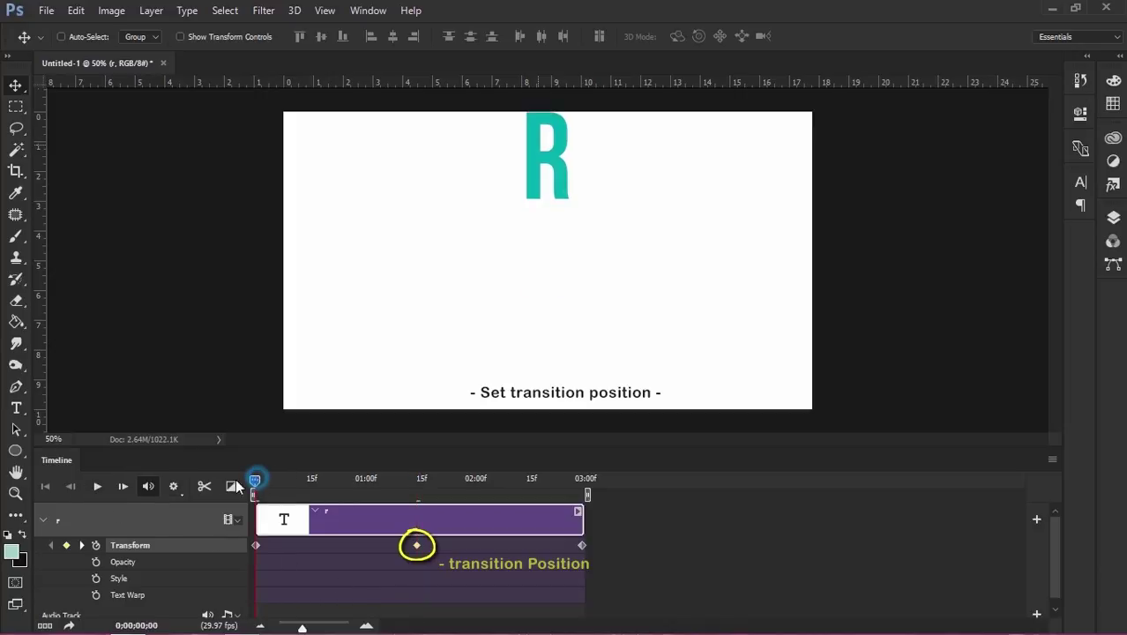
click(98, 486)
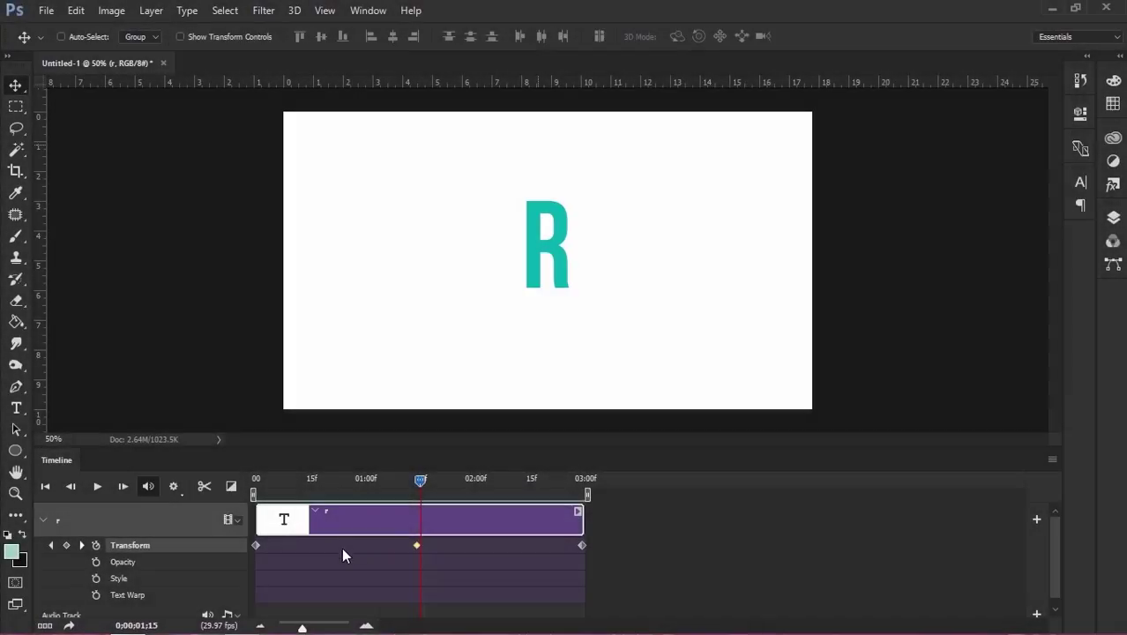
drag(450, 544, 244, 549)
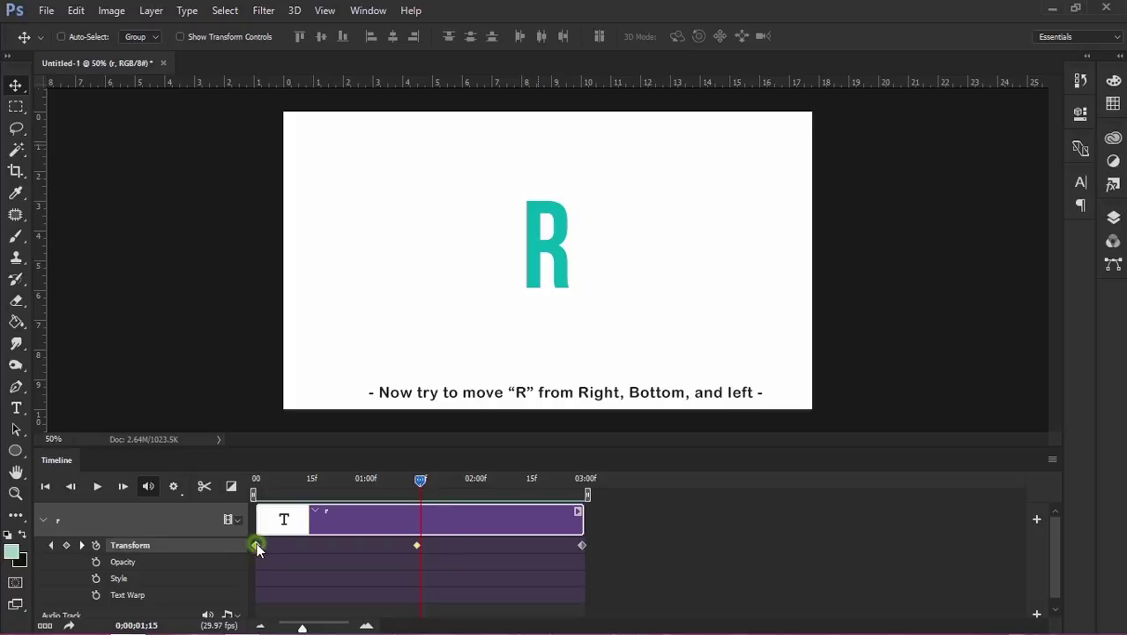
- Delete the selected keyframes and place the R at the canvas's right edge at frame 0
right_click(257, 547)
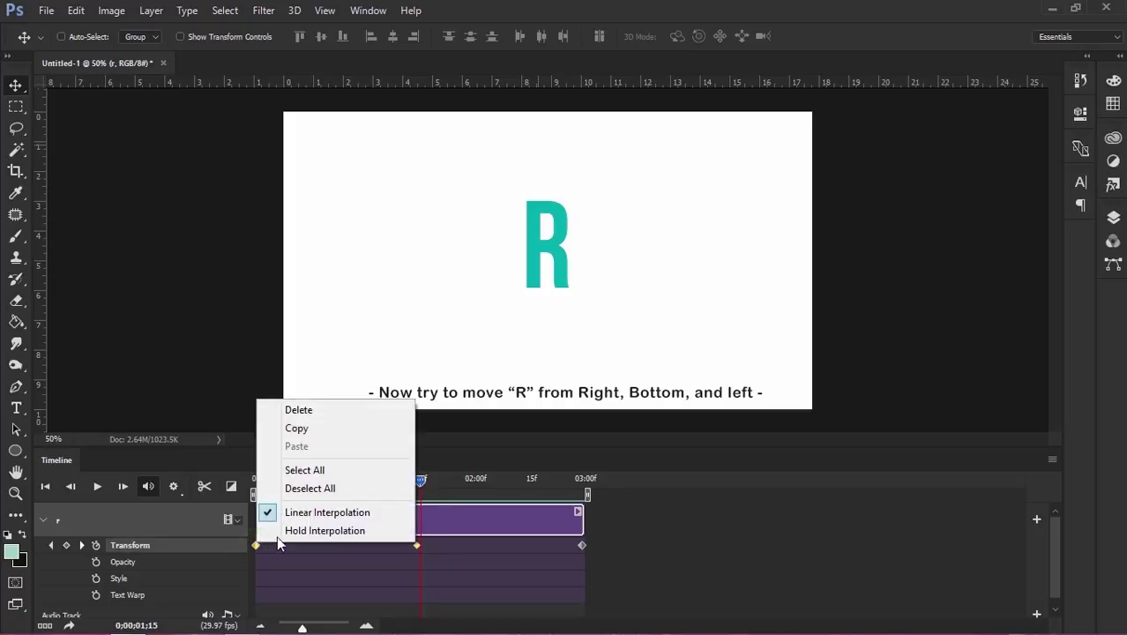
click(300, 410)
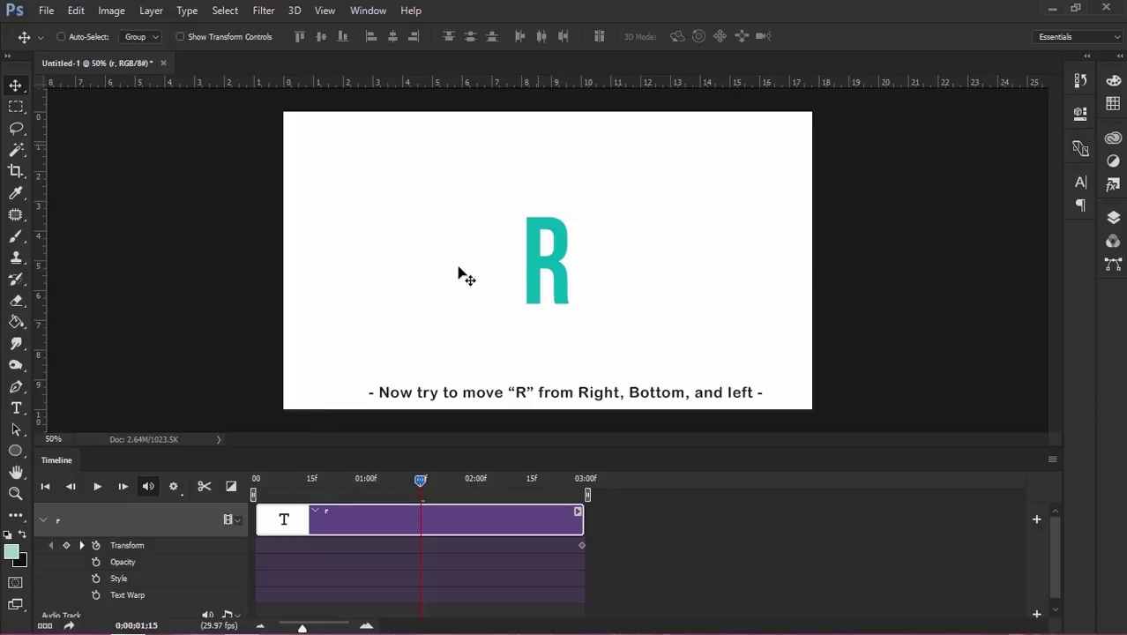
click(258, 479)
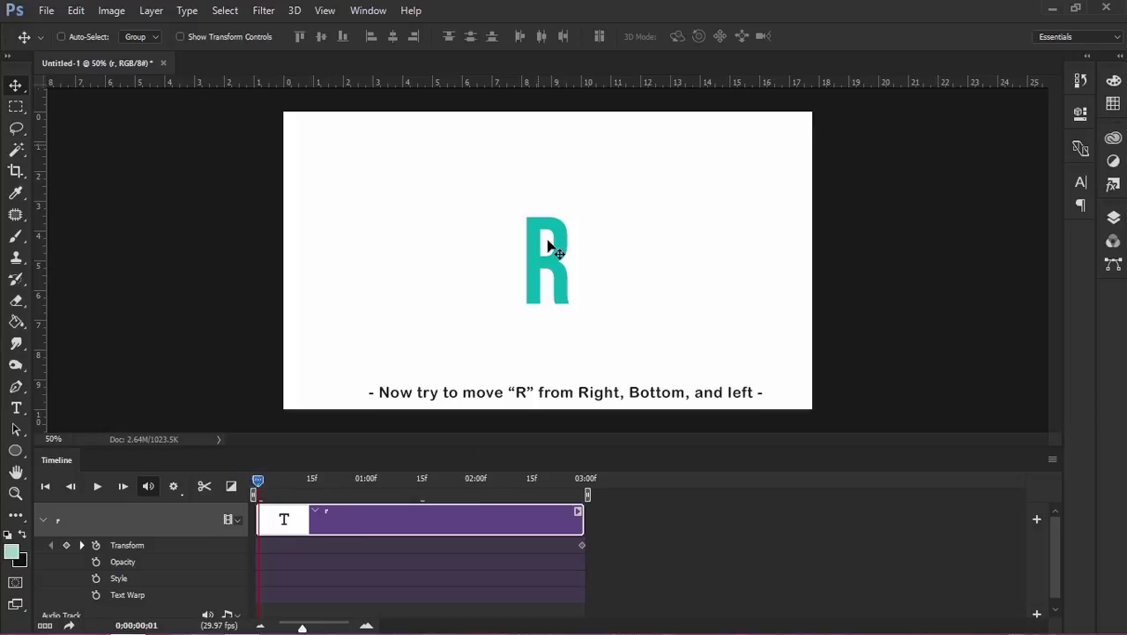
drag(541, 254, 786, 262)
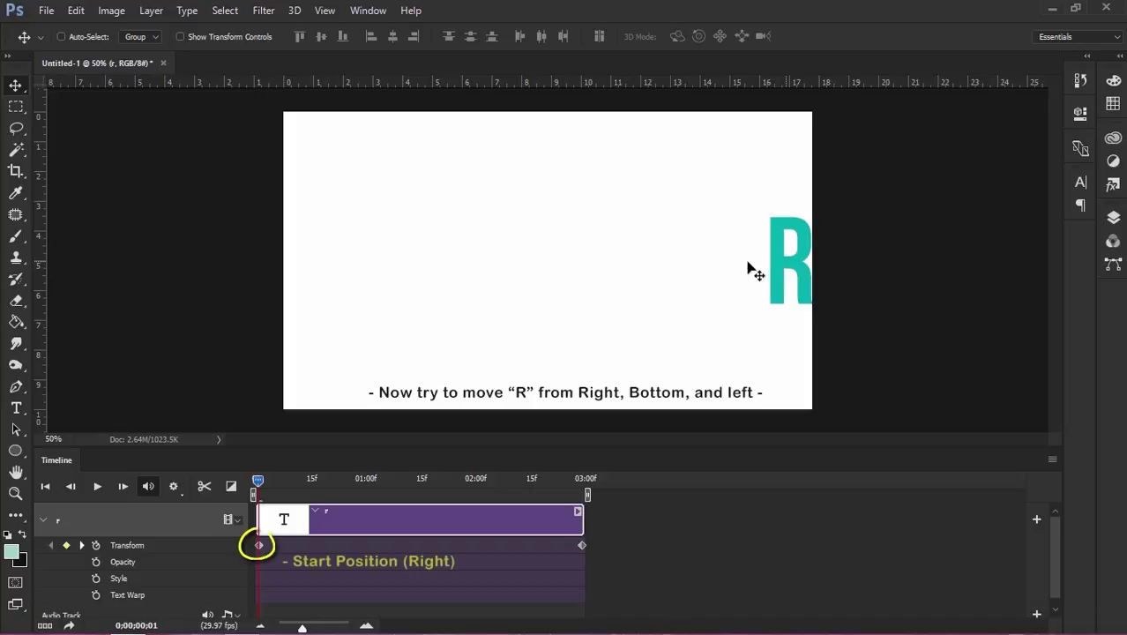
- Add a centred Transform keyframe at 02:15 and move it to 01:16
click(529, 476)
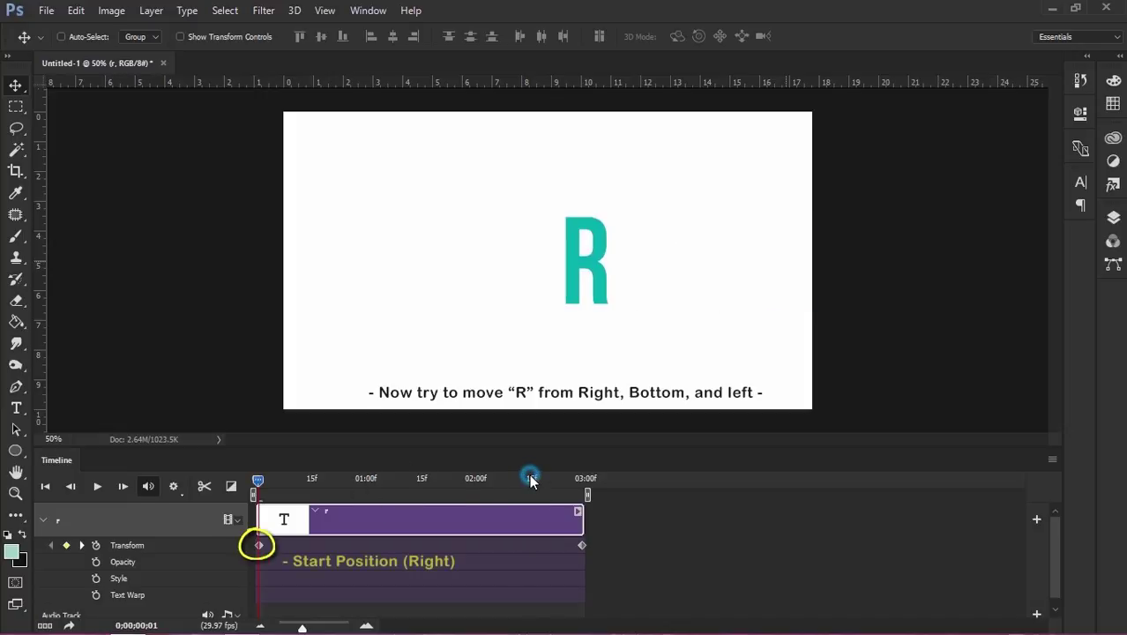
click(67, 545)
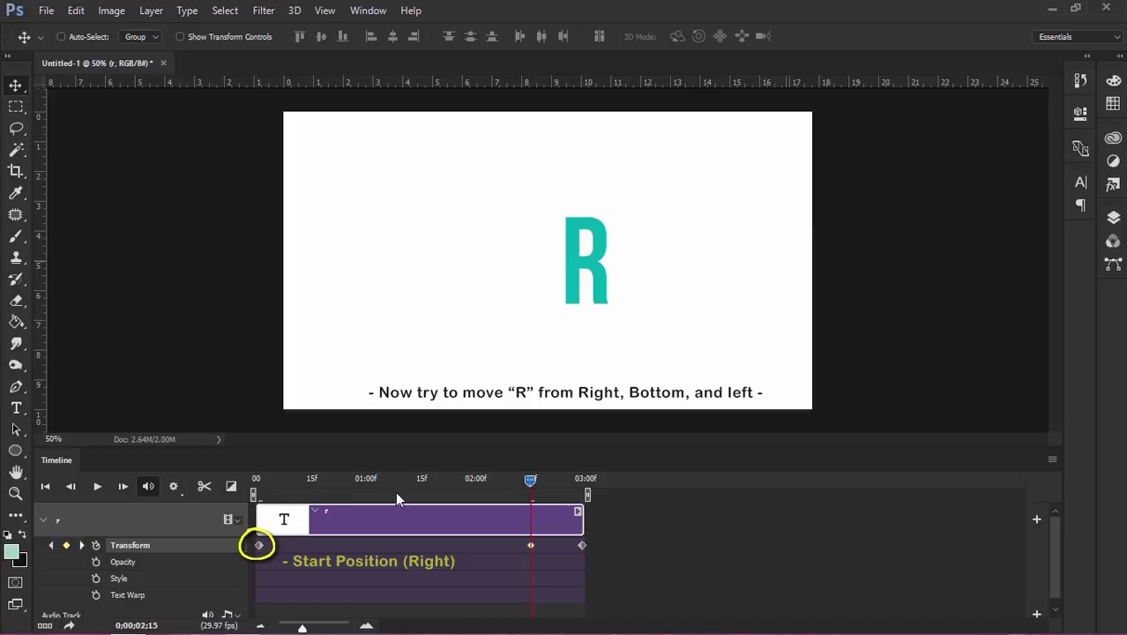
click(424, 481)
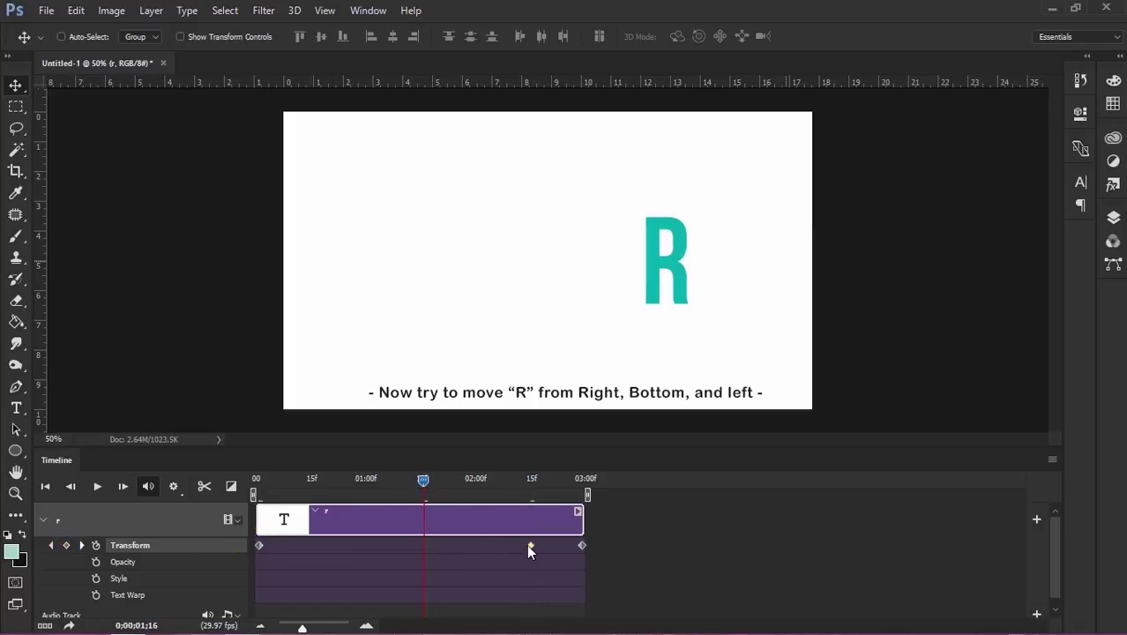
drag(529, 545, 425, 545)
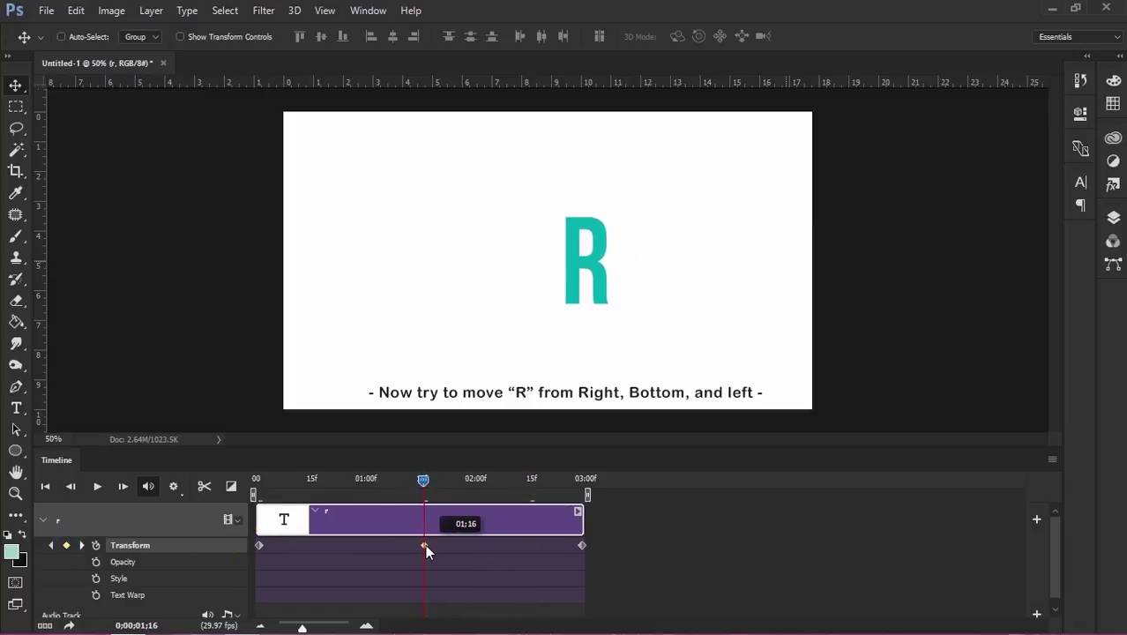
- Preview the slide-in from the right, then select the Transform keyframes for removal
click(254, 481)
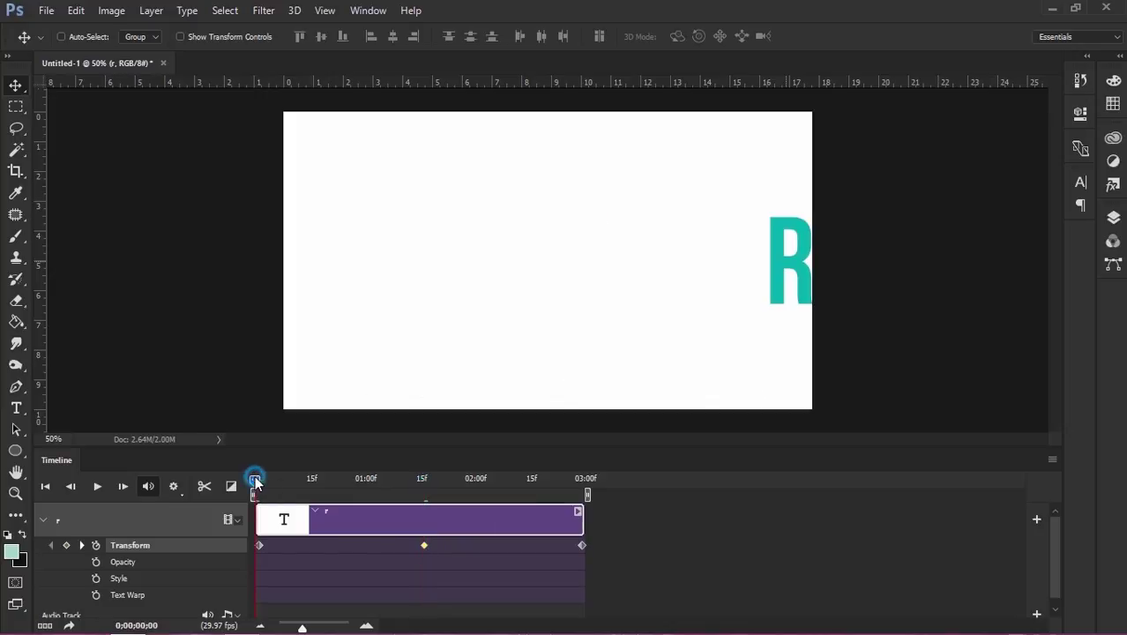
click(98, 488)
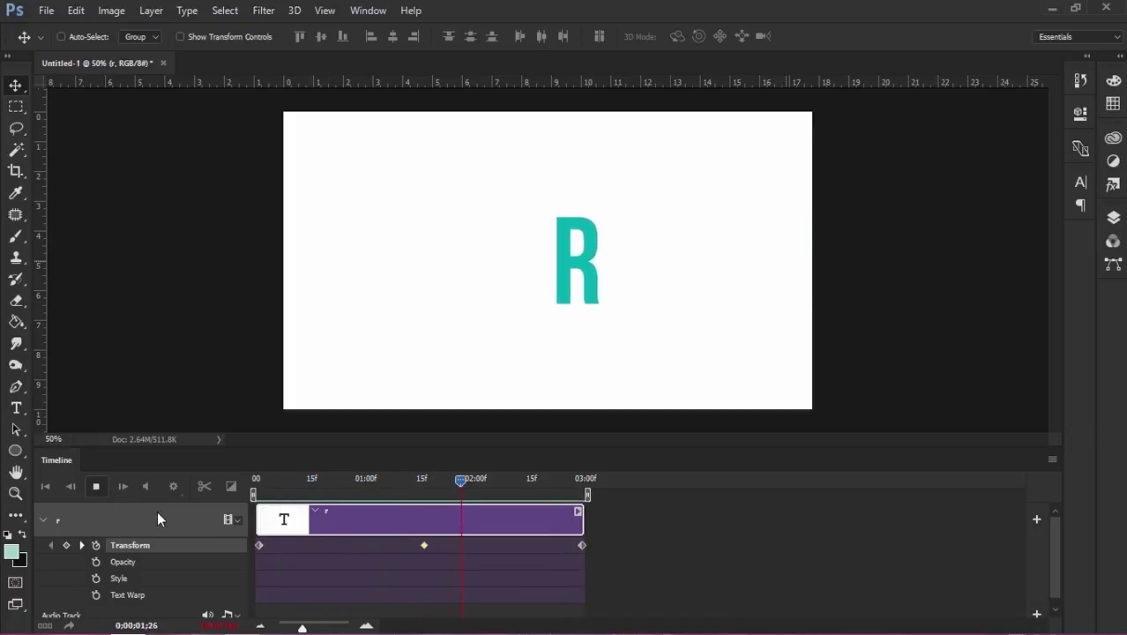
click(98, 490)
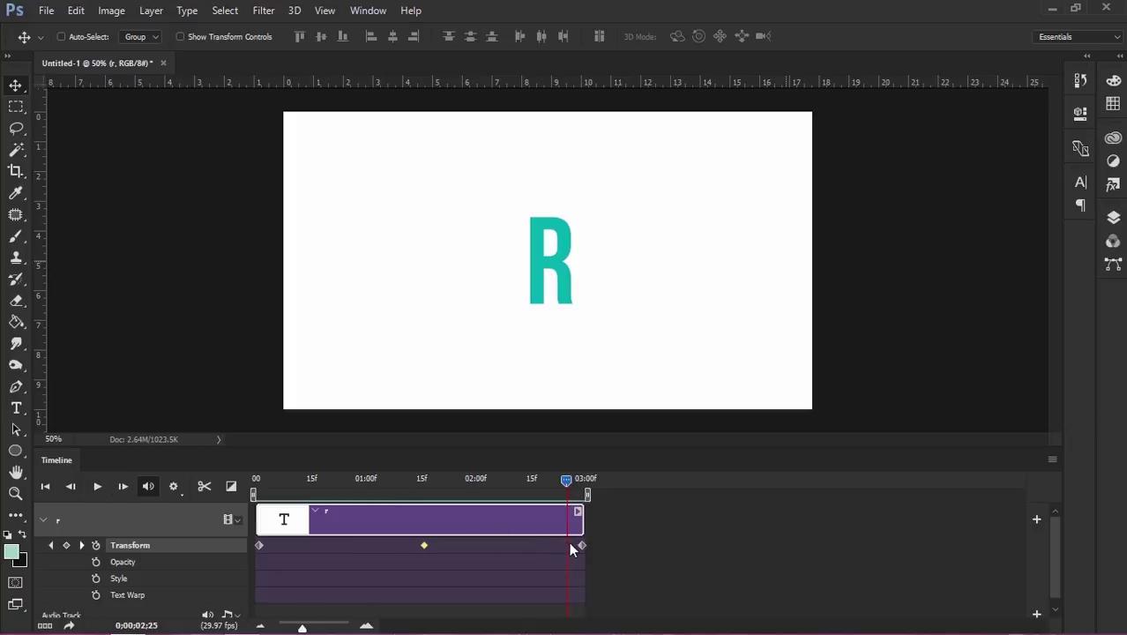
drag(441, 554, 364, 558)
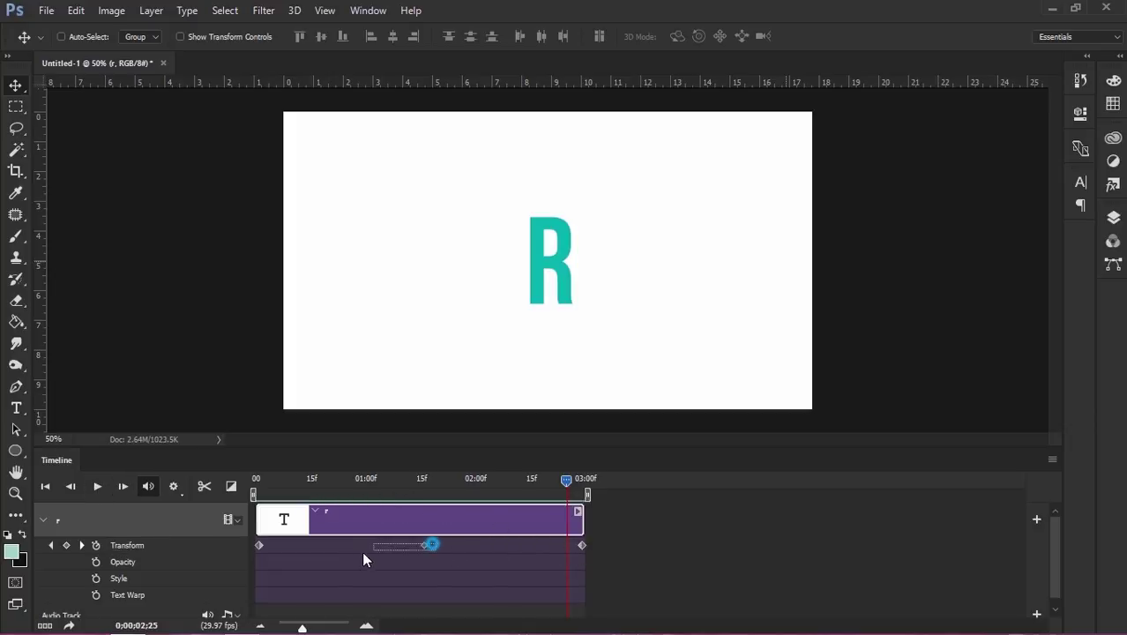
drag(245, 561, 242, 553)
- Delete the old keyframes and add a frame-0 keyframe with the R at the canvas bottom
right_click(423, 545)
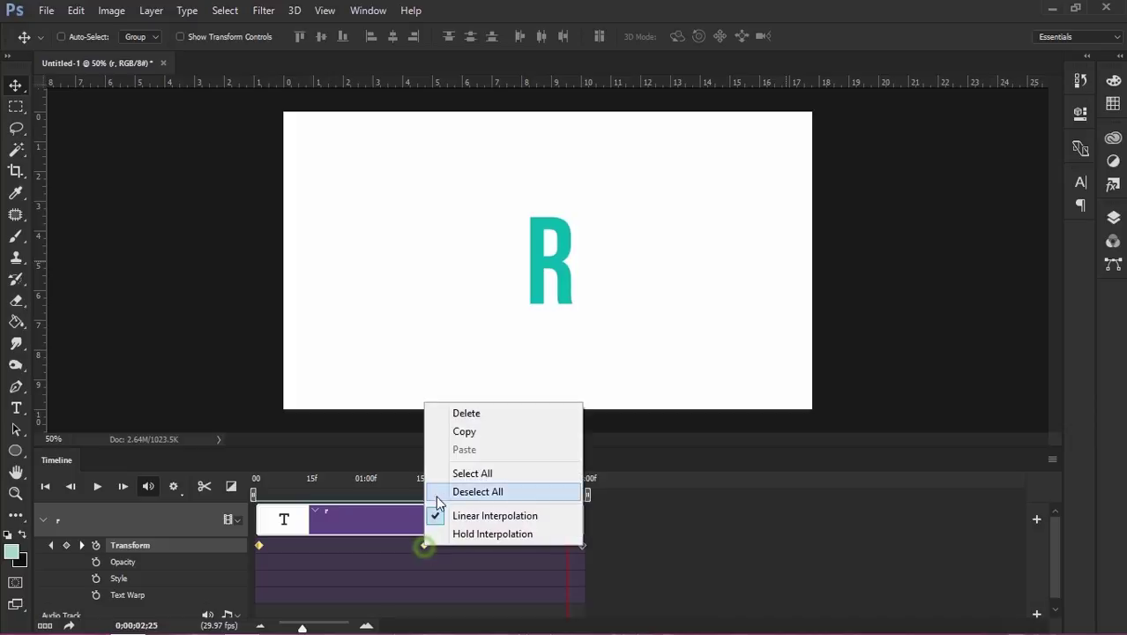
click(466, 414)
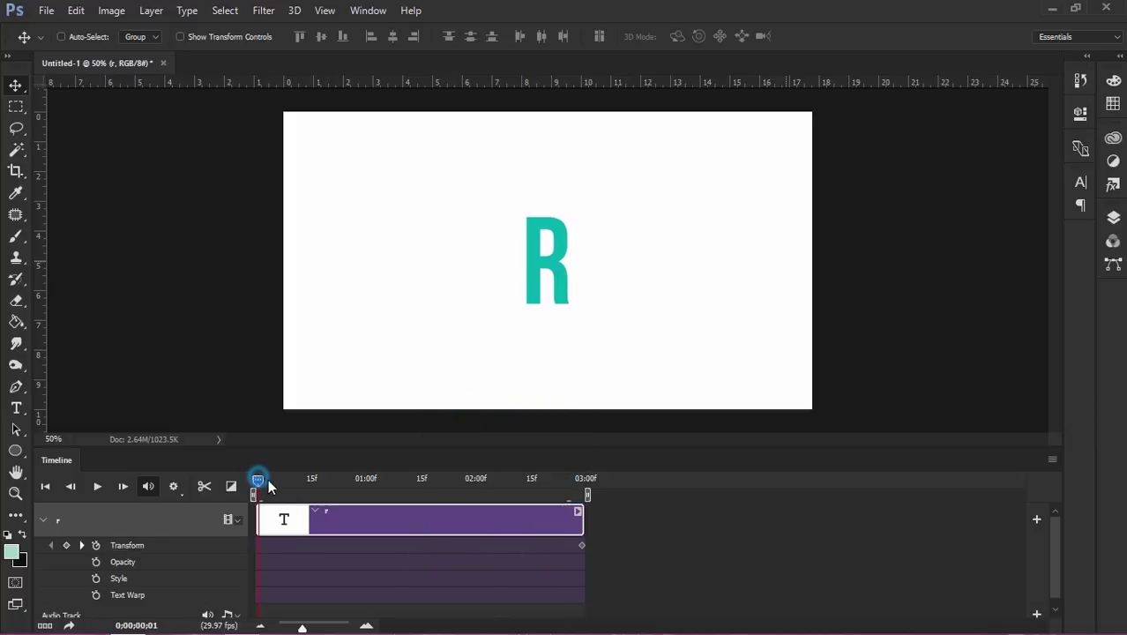
click(255, 479)
click(66, 545)
drag(531, 282, 516, 388)
- Move the centred keyframe to 01:16 and preview the R rising from the bottom
click(529, 480)
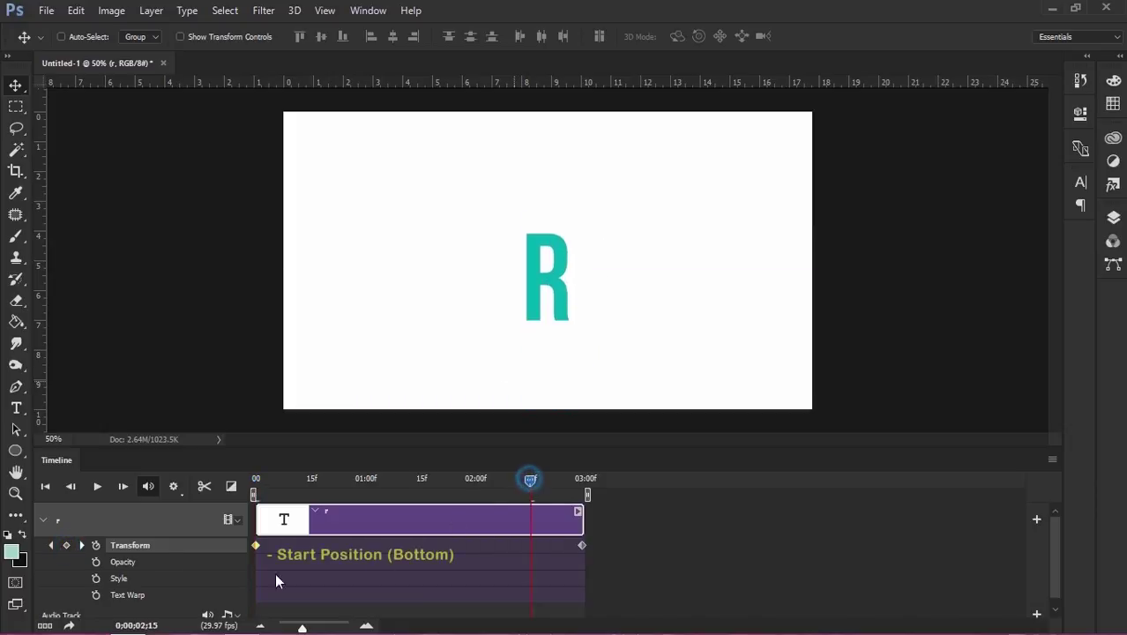
click(421, 478)
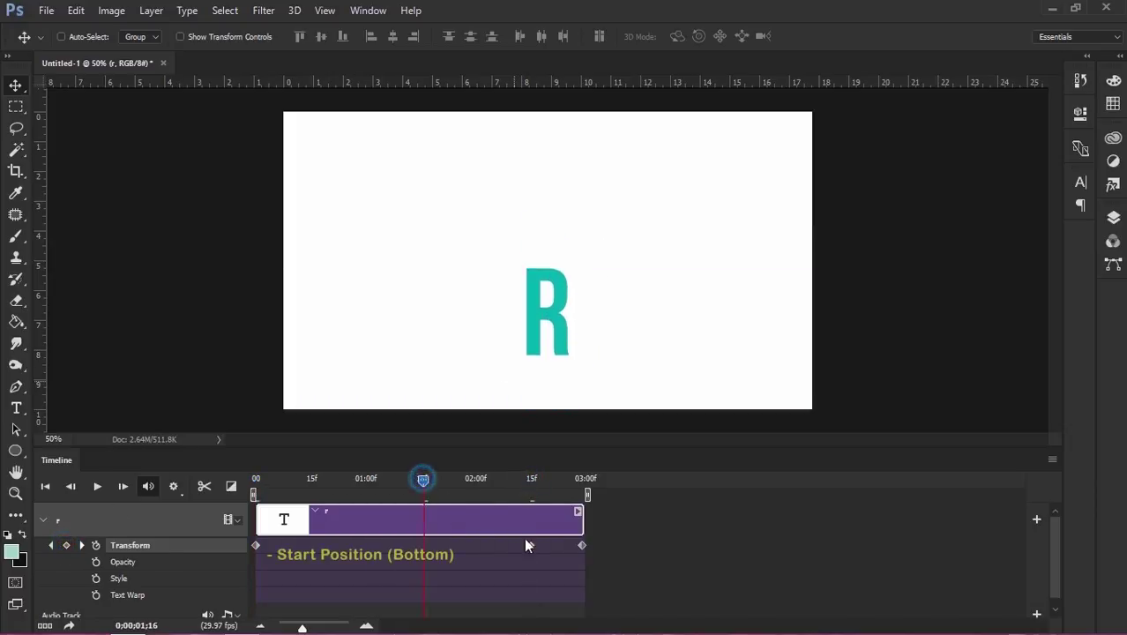
drag(531, 545, 423, 547)
click(256, 476)
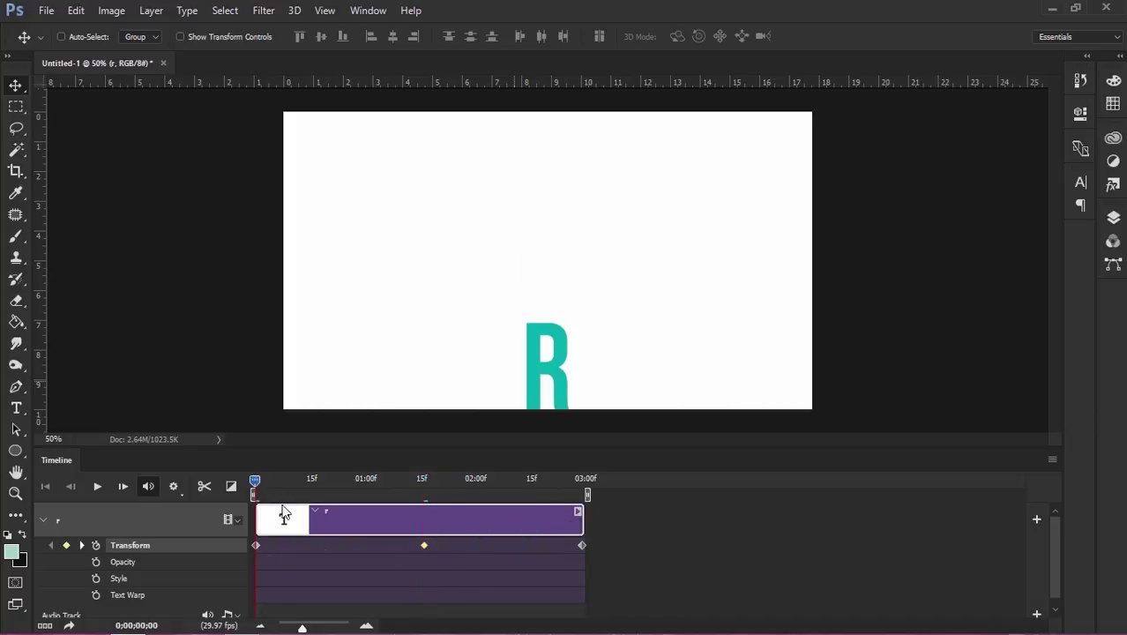
click(97, 485)
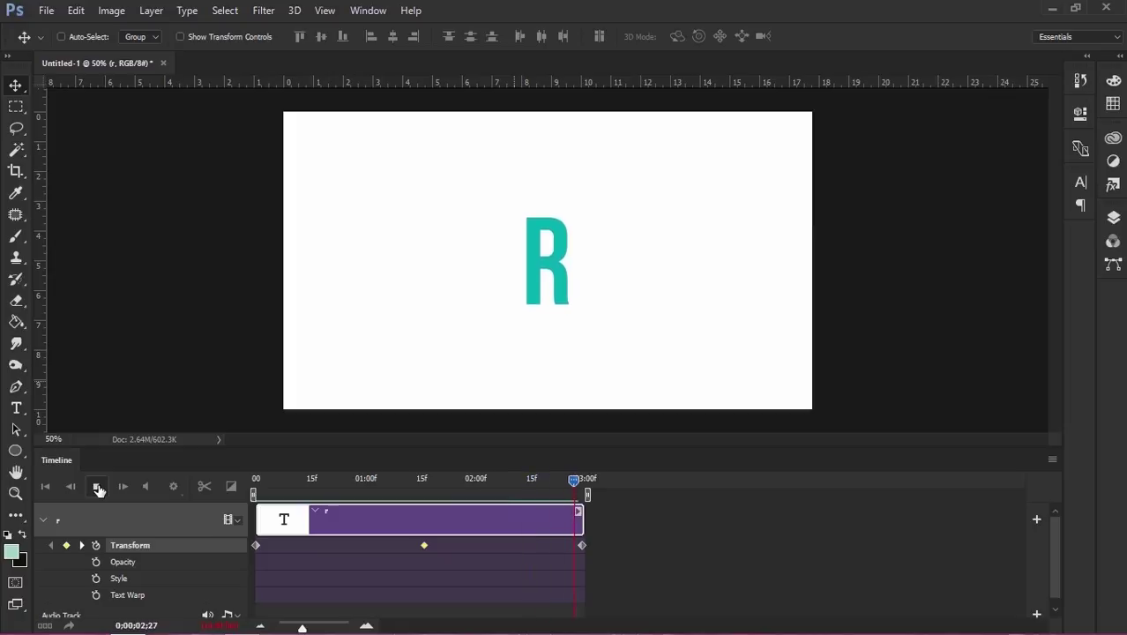
click(97, 486)
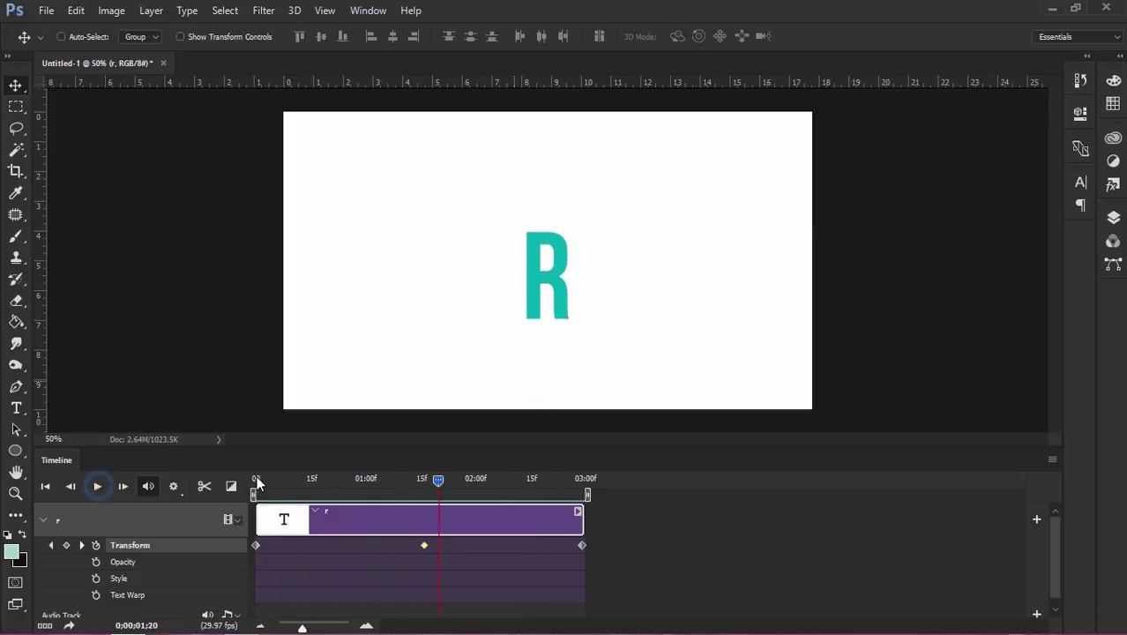
click(255, 479)
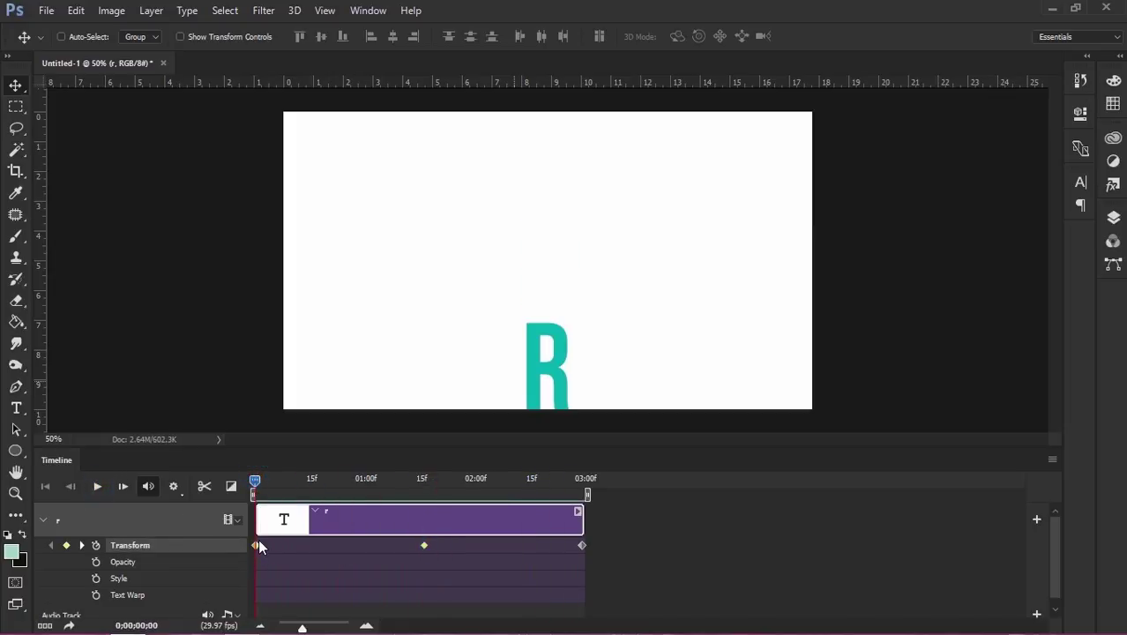
- Replace the old keyframes with a frame-0 keyframe placing the R at the left edge
right_click(256, 545)
click(323, 408)
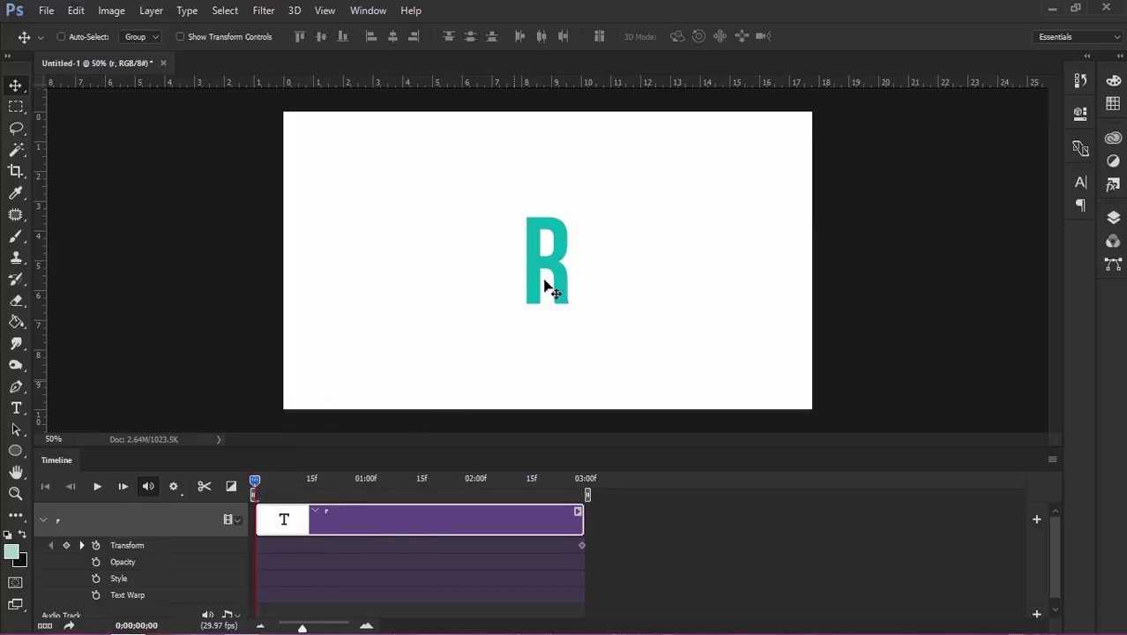
click(66, 546)
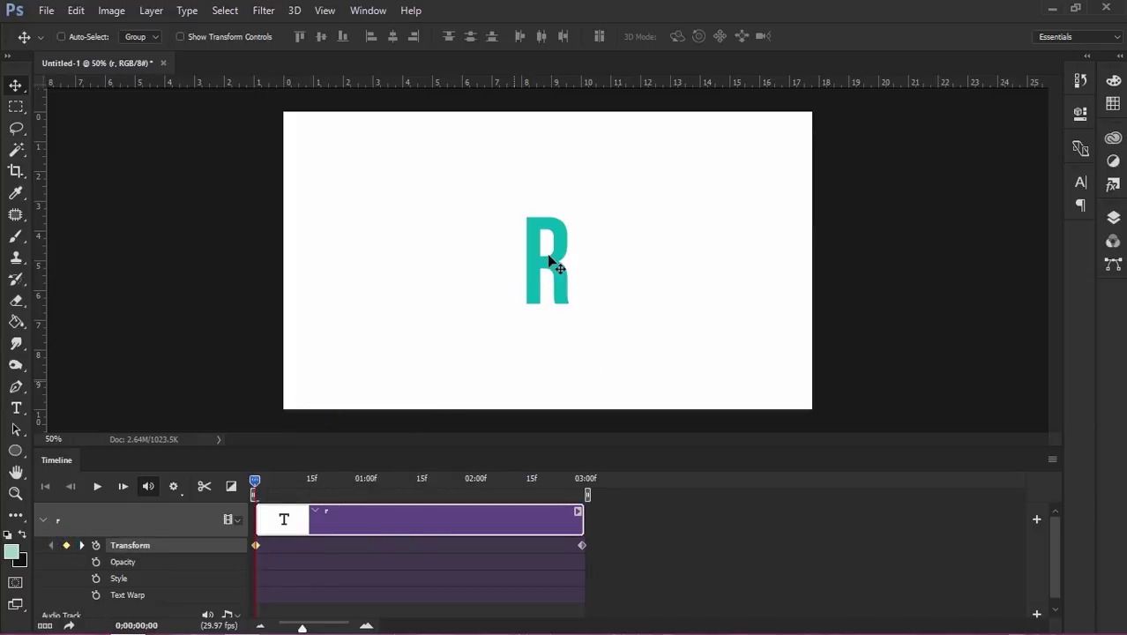
drag(552, 261, 305, 277)
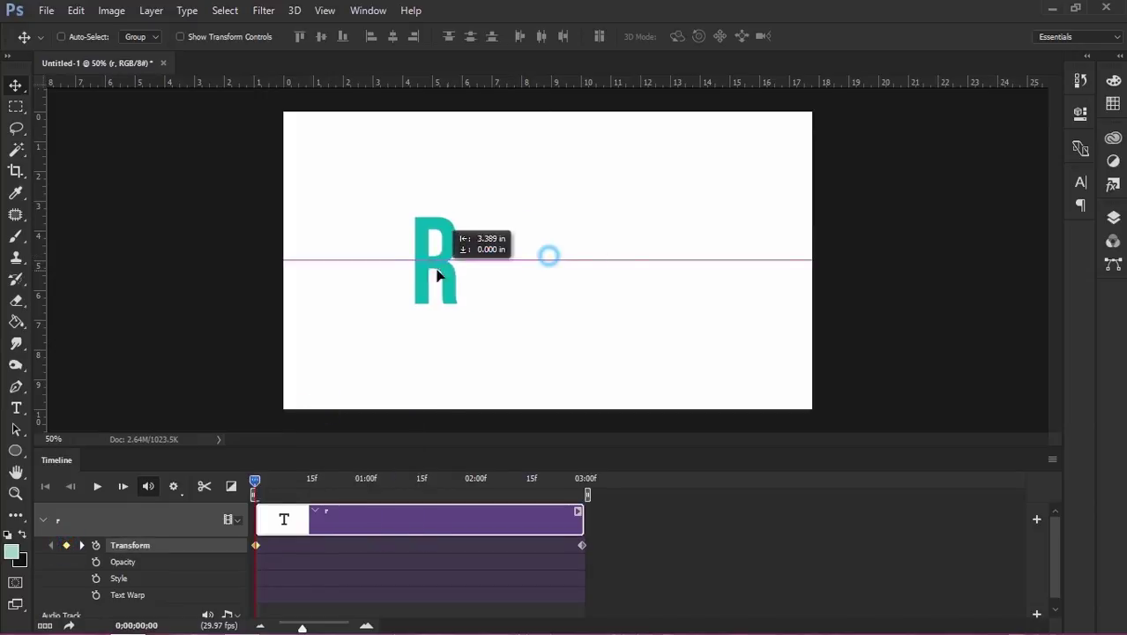
- Record a centred keyframe at 02:15 and shift it earlier to 01:15
click(529, 480)
click(66, 544)
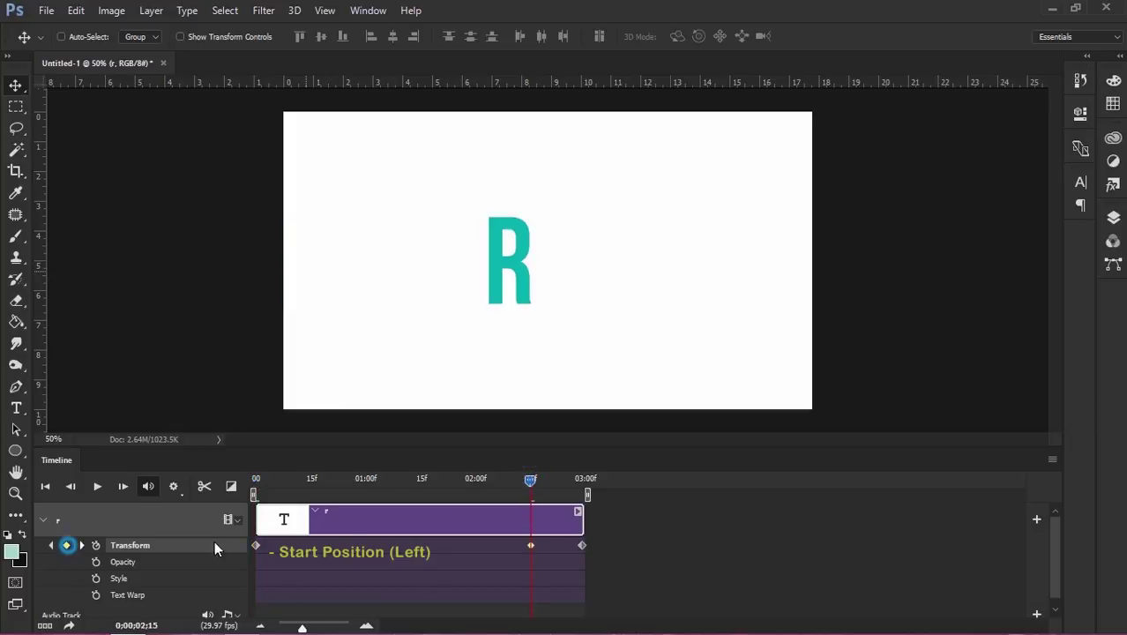
click(420, 481)
drag(530, 545, 420, 546)
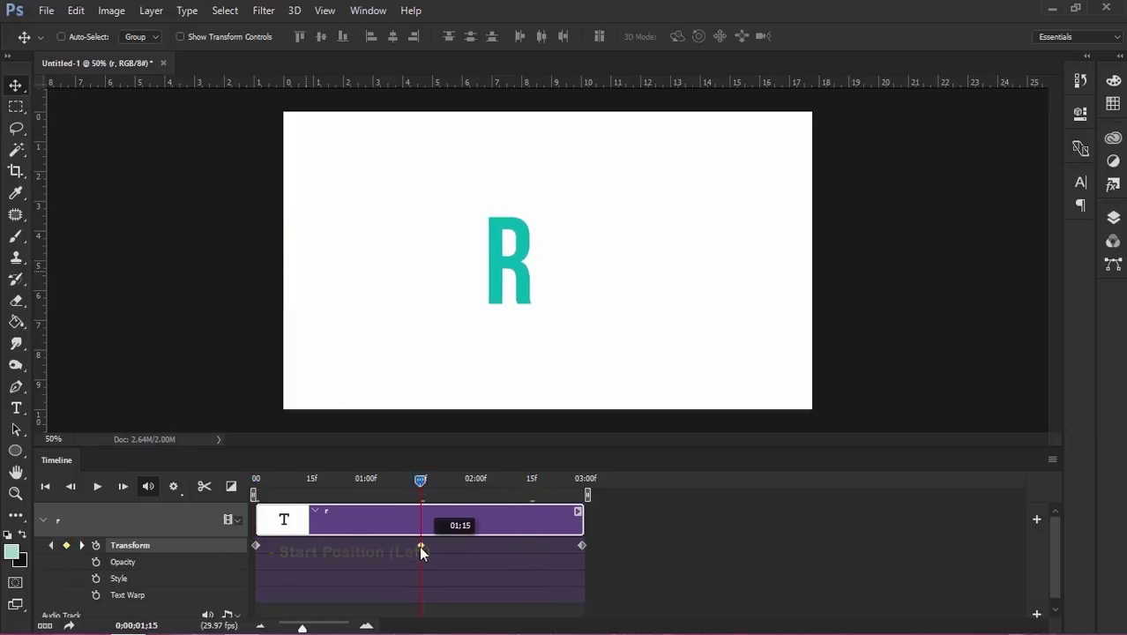
- Preview the slide-in from the left, then select the first position keyframe
click(256, 480)
click(97, 486)
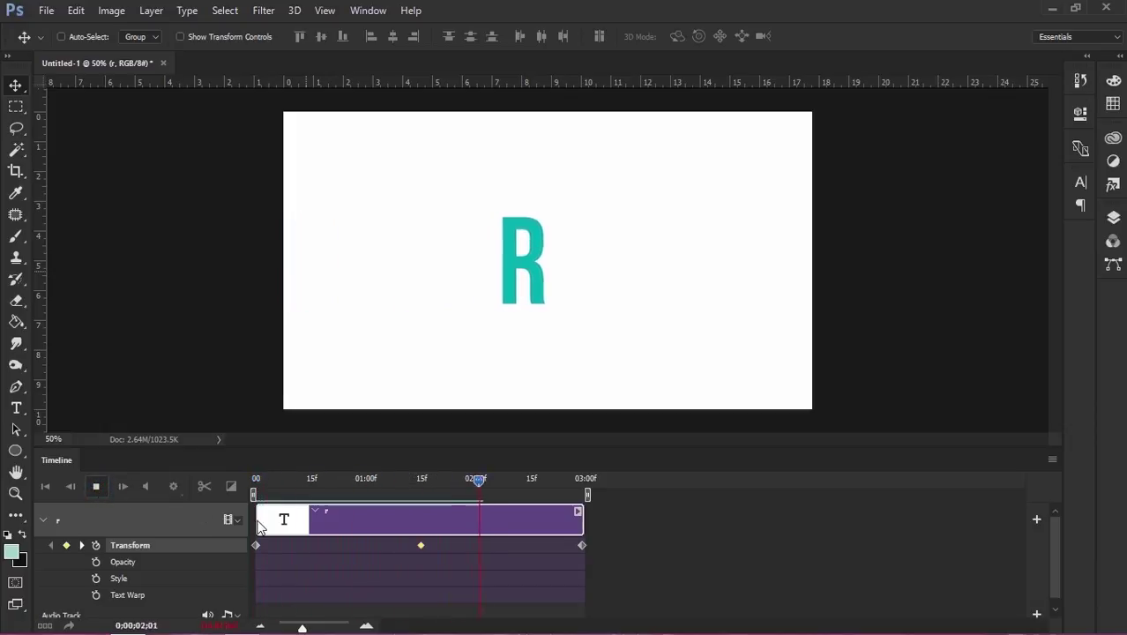
click(97, 486)
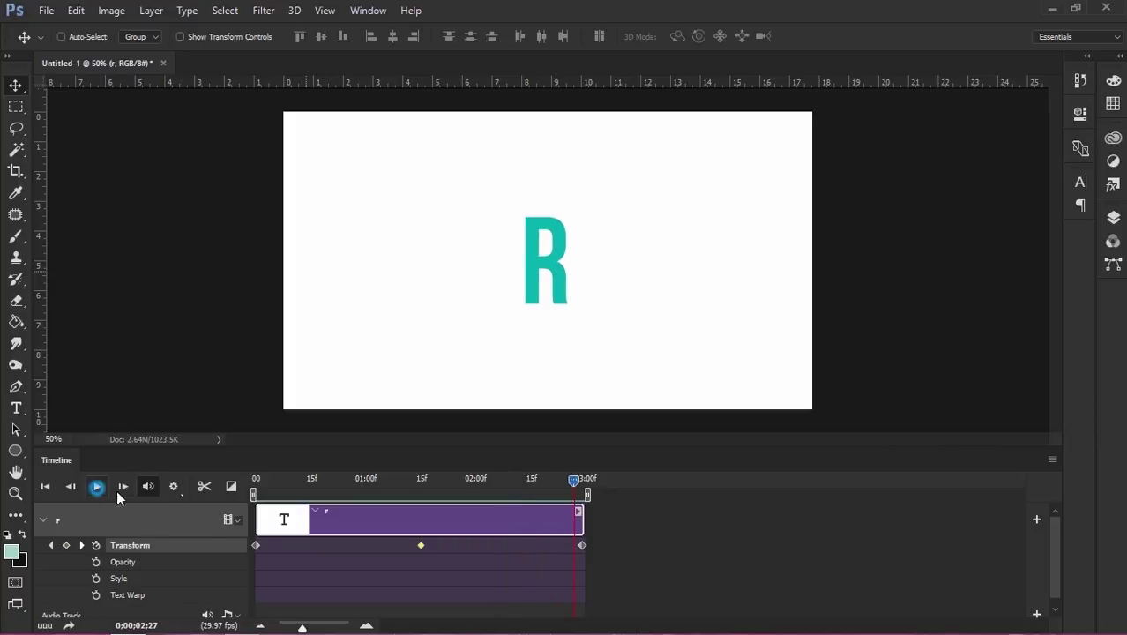
click(255, 545)
- Delete the selected keyframes and add a new Transform keyframe at frame 0
right_click(421, 545)
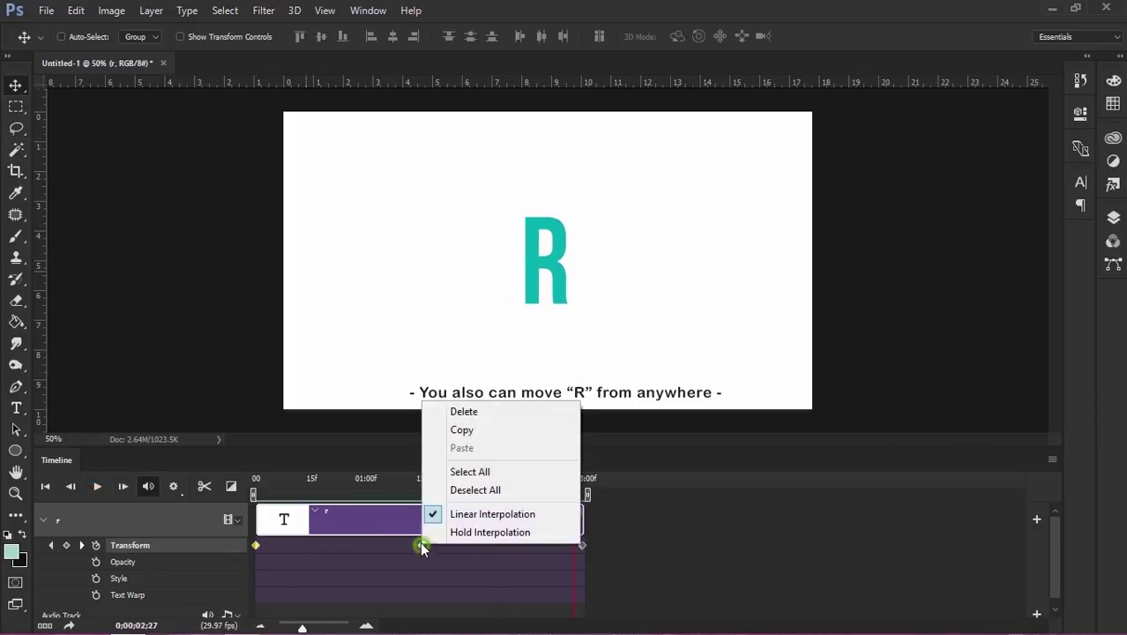
click(454, 411)
click(256, 480)
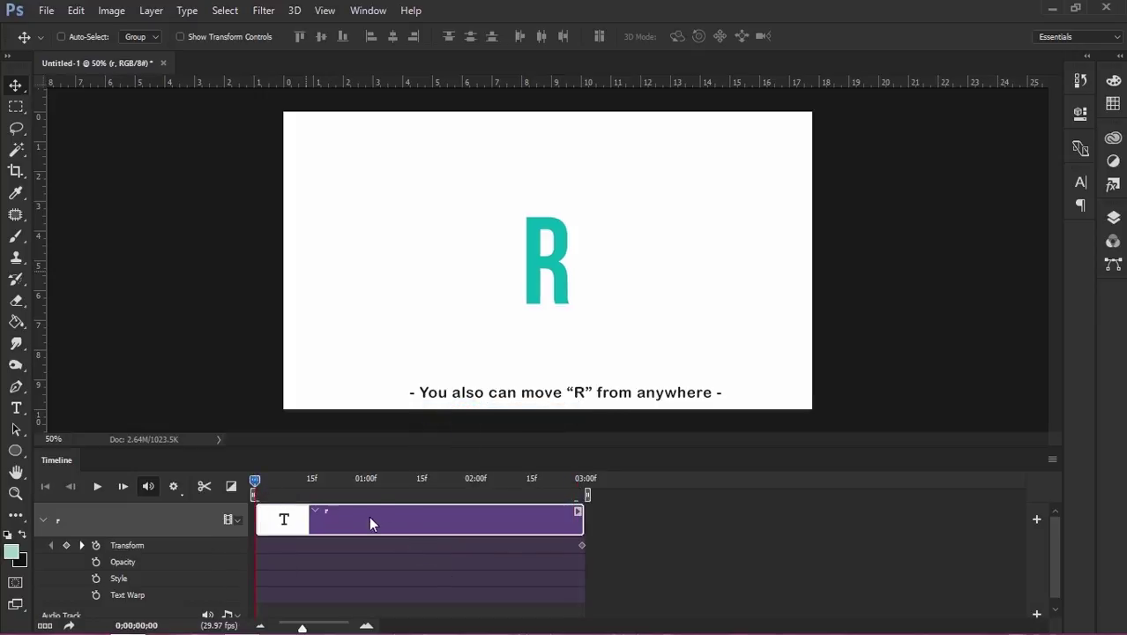
click(66, 545)
- Try several R start positions while scrubbing, settling on the canvas's bottom-right corner
drag(536, 279, 717, 198)
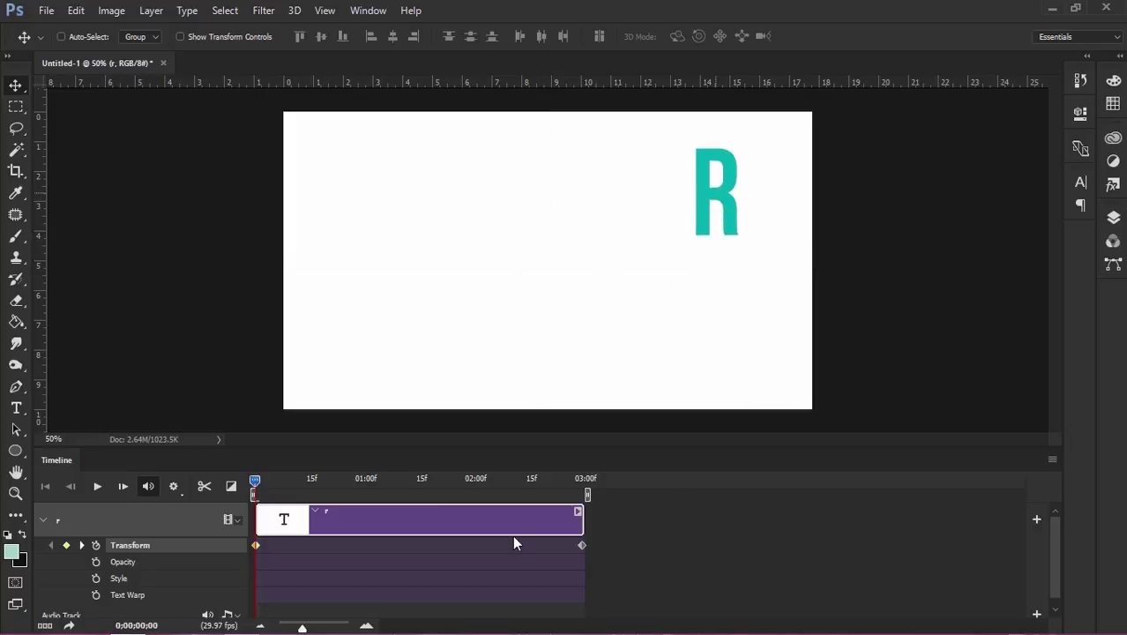
mouse_move(270, 480)
mouse_down()
mouse_move(558, 481)
mouse_move(259, 483)
mouse_up()
drag(720, 197, 369, 199)
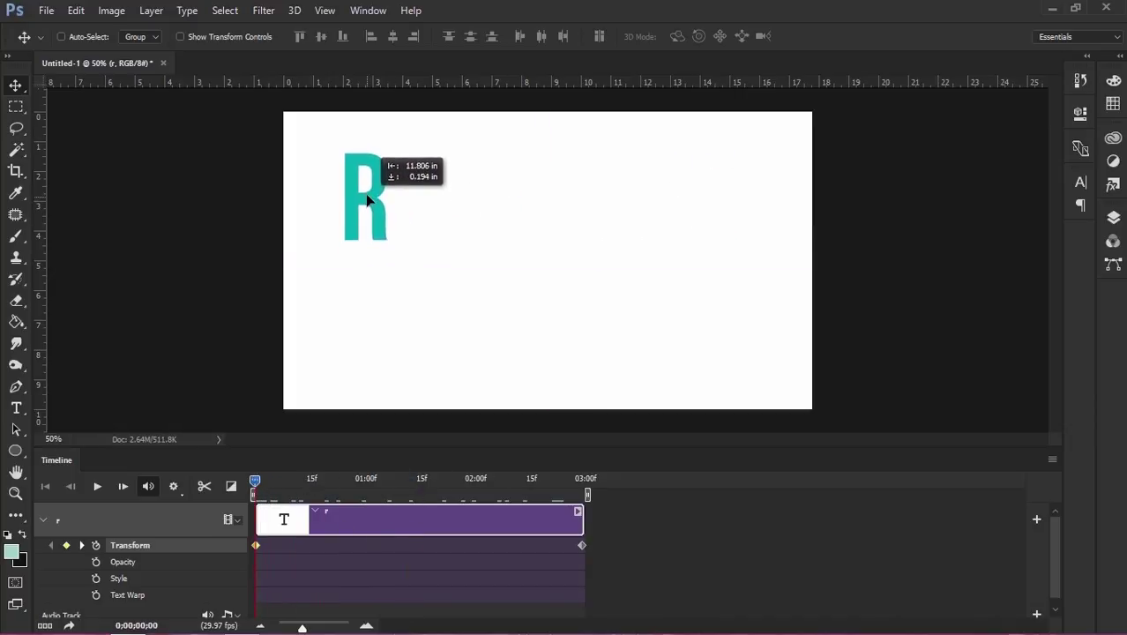
mouse_move(253, 482)
mouse_down()
mouse_move(485, 481)
mouse_move(261, 481)
mouse_up()
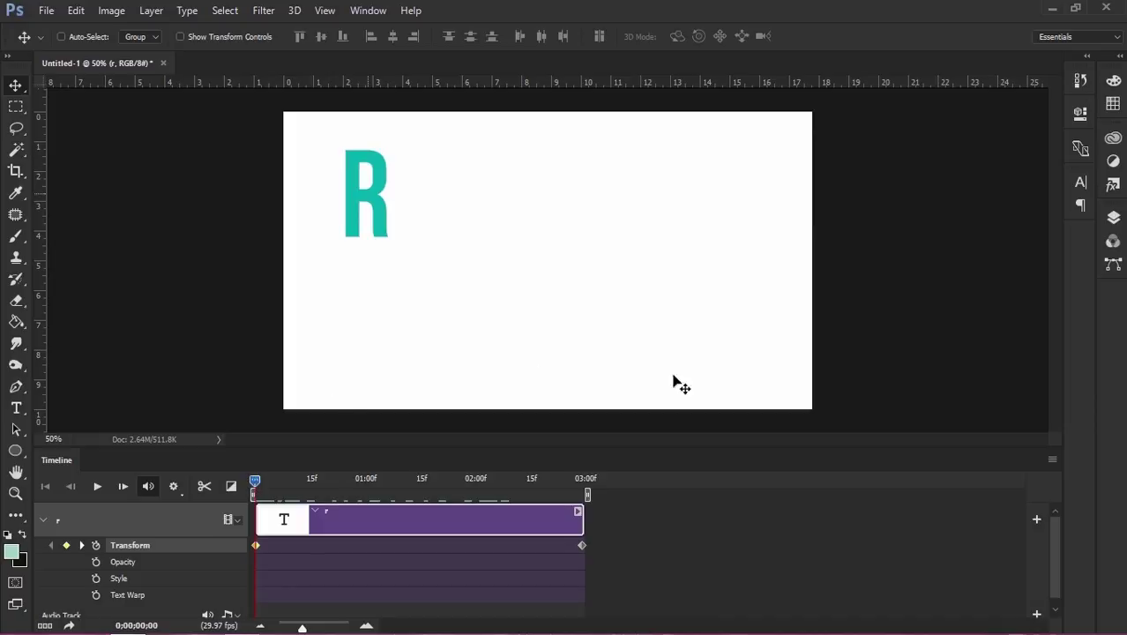
mouse_move(401, 215)
mouse_down()
mouse_move(493, 266)
mouse_move(776, 371)
mouse_up()
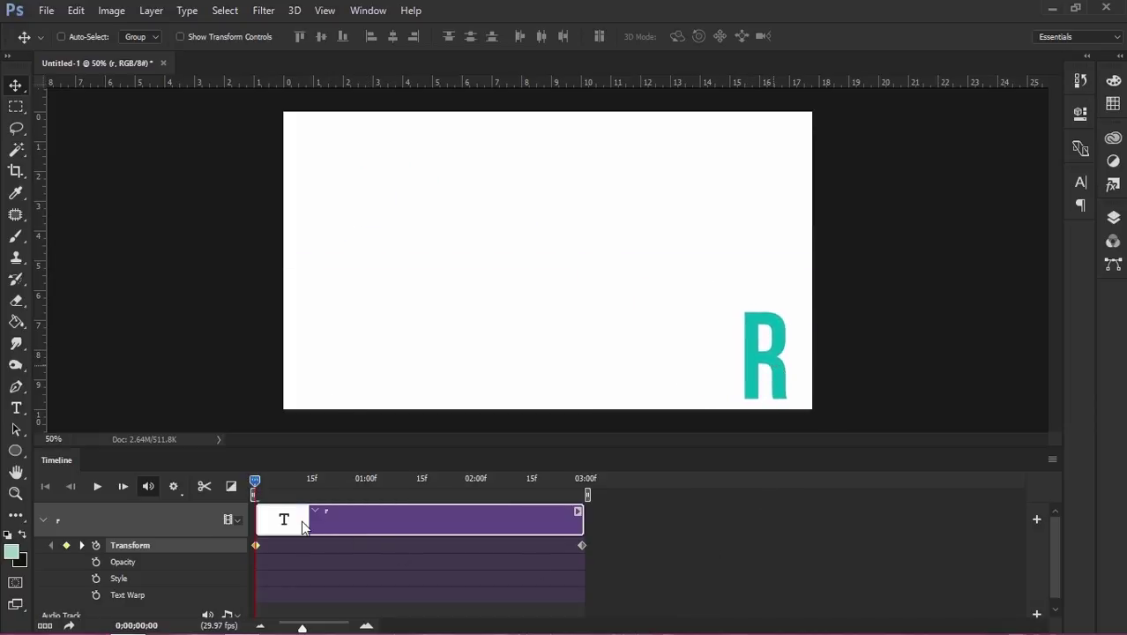
- Add a centred keyframe at 02:15, shift it to 01:15, and play from the start
click(532, 479)
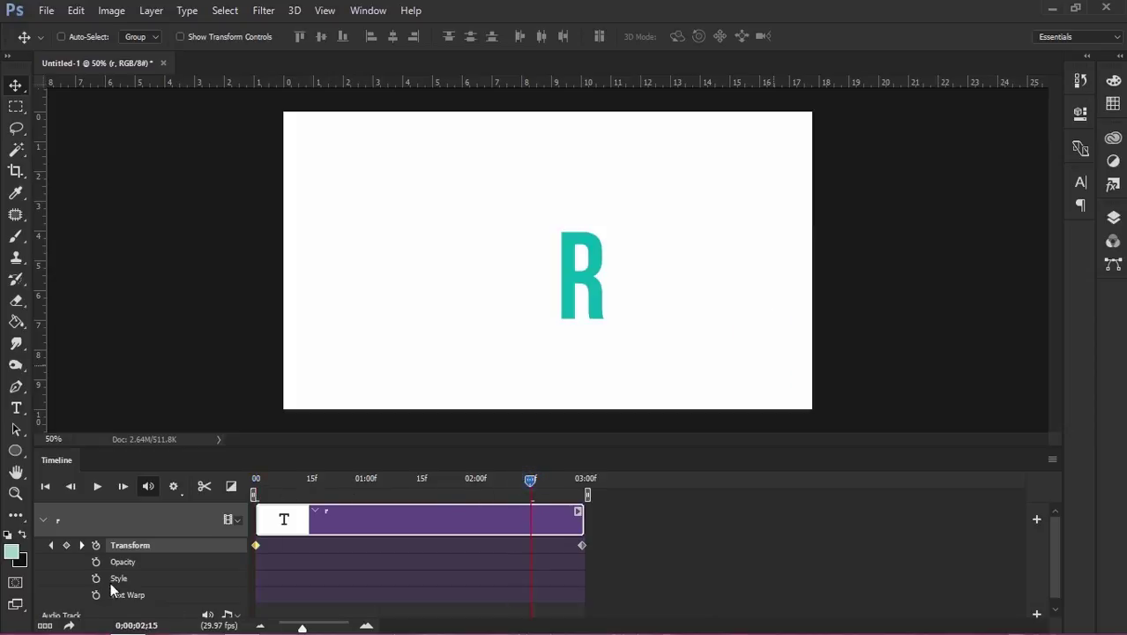
click(67, 546)
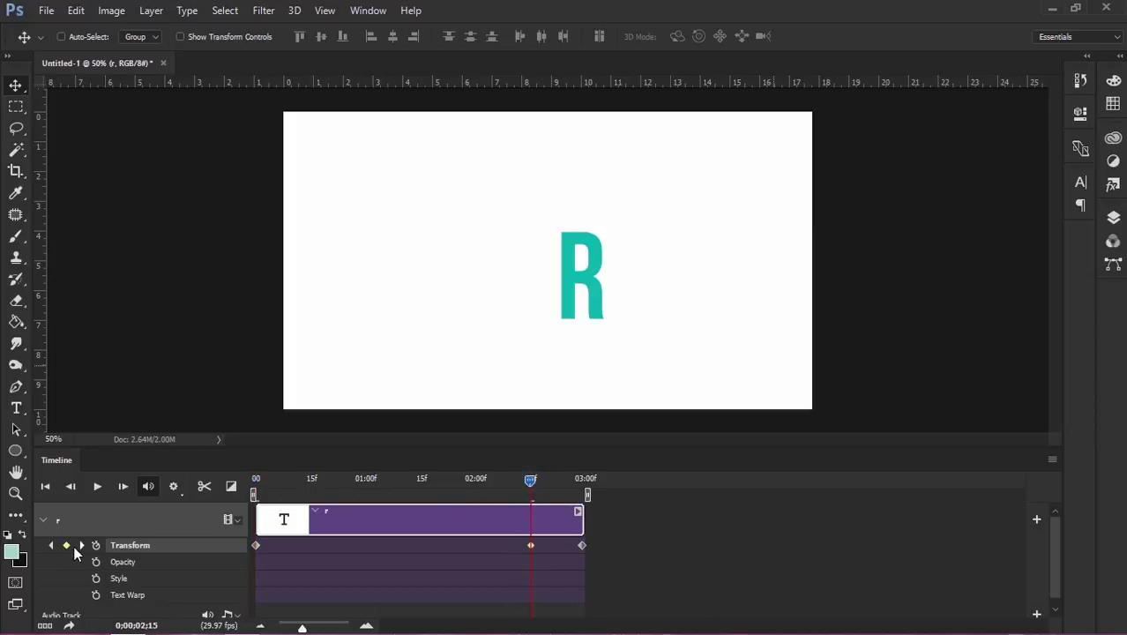
click(420, 479)
drag(531, 545, 422, 545)
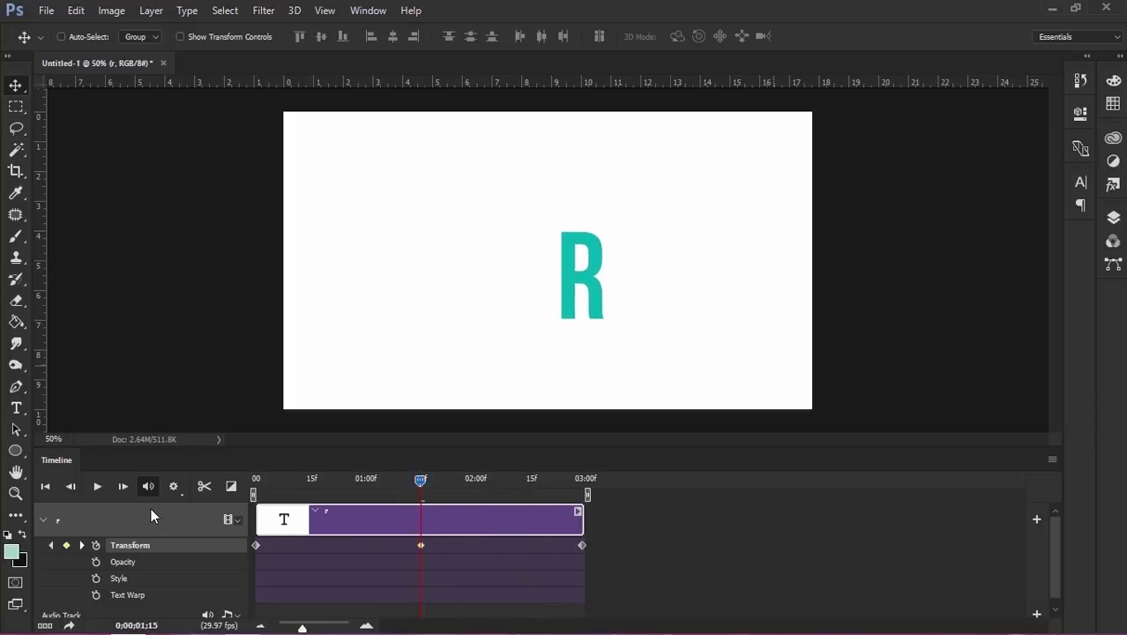
click(257, 480)
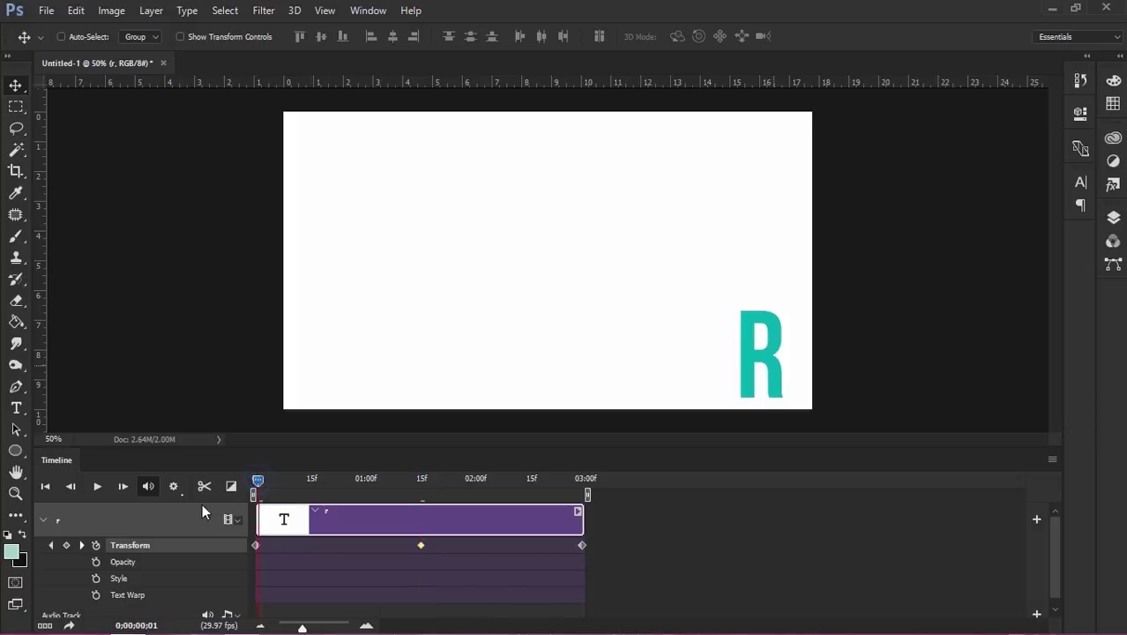
click(97, 488)
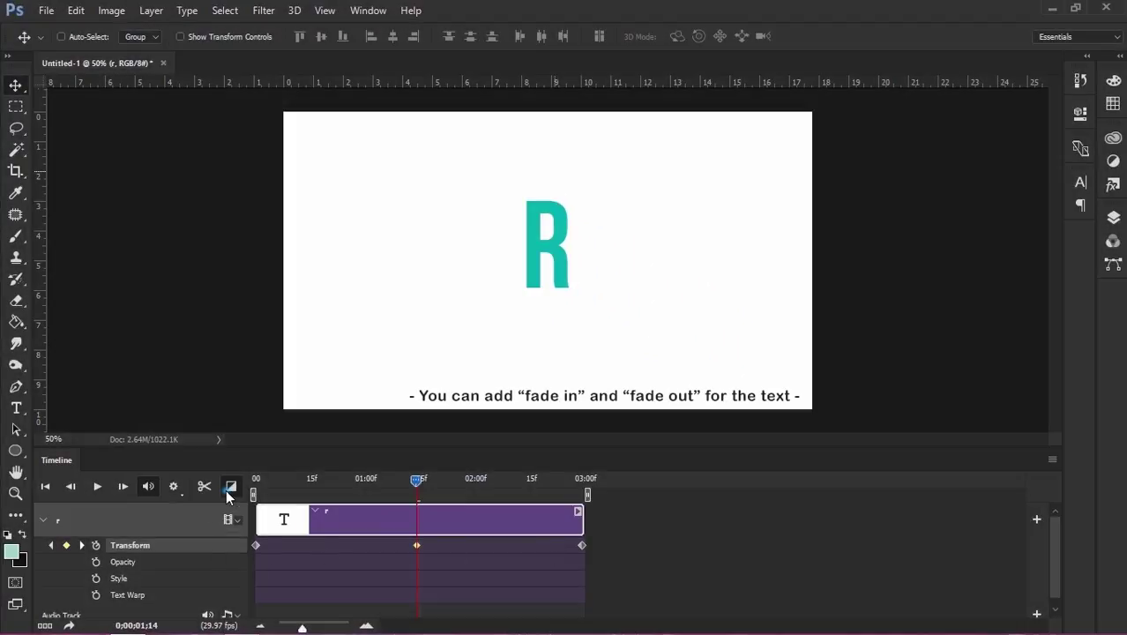
- Add Fade transitions to the start and end of the R clip and play to check them
click(226, 490)
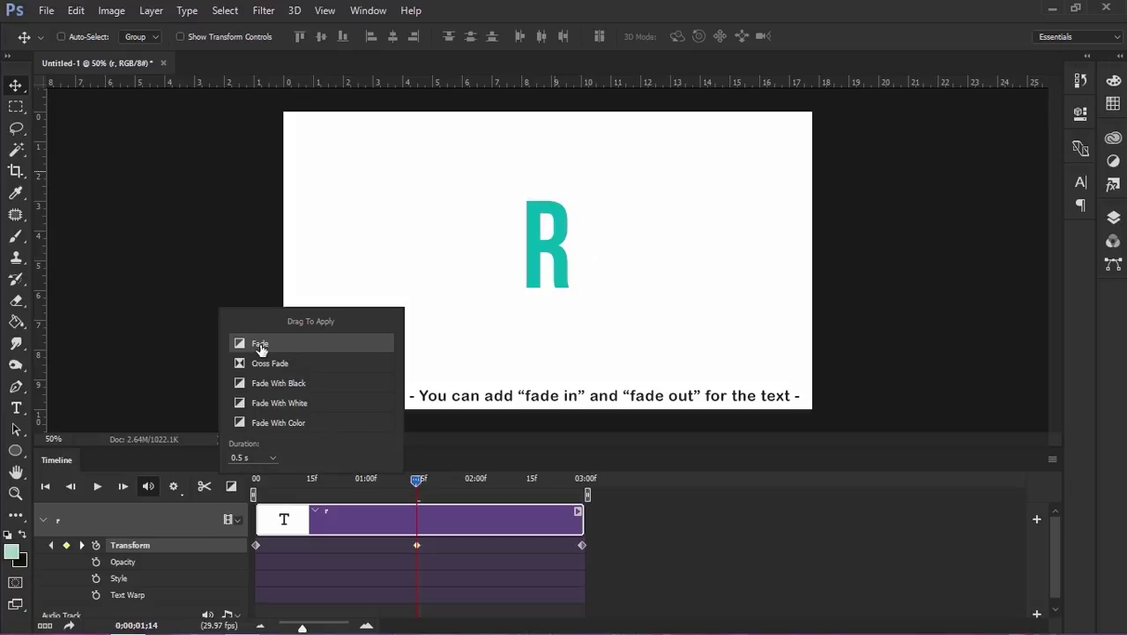
drag(260, 349, 276, 526)
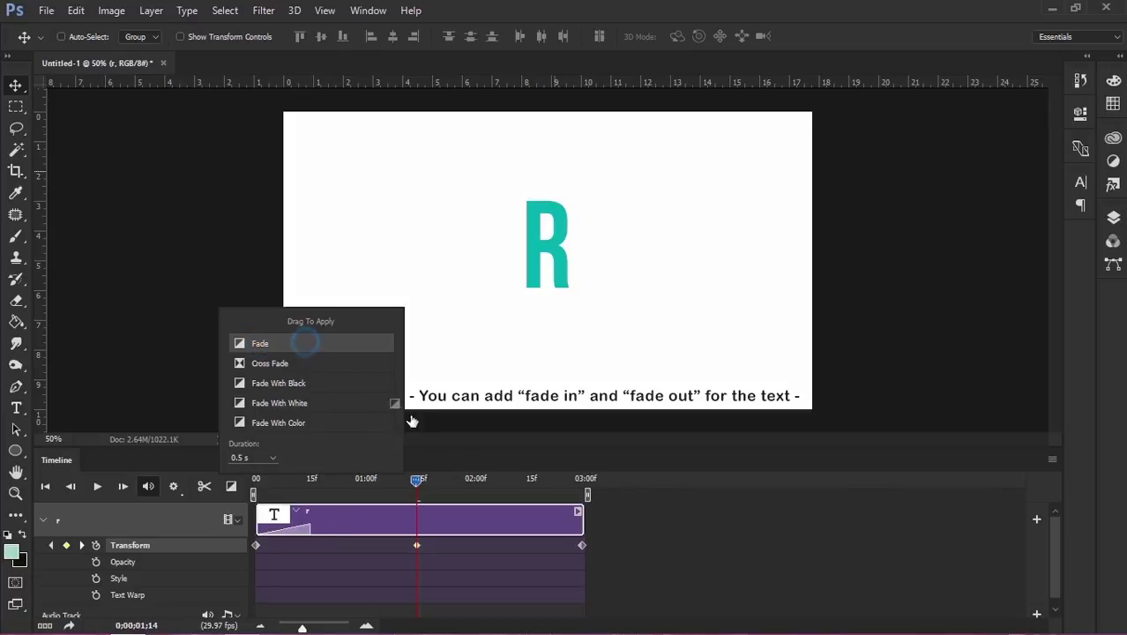
drag(305, 346, 567, 523)
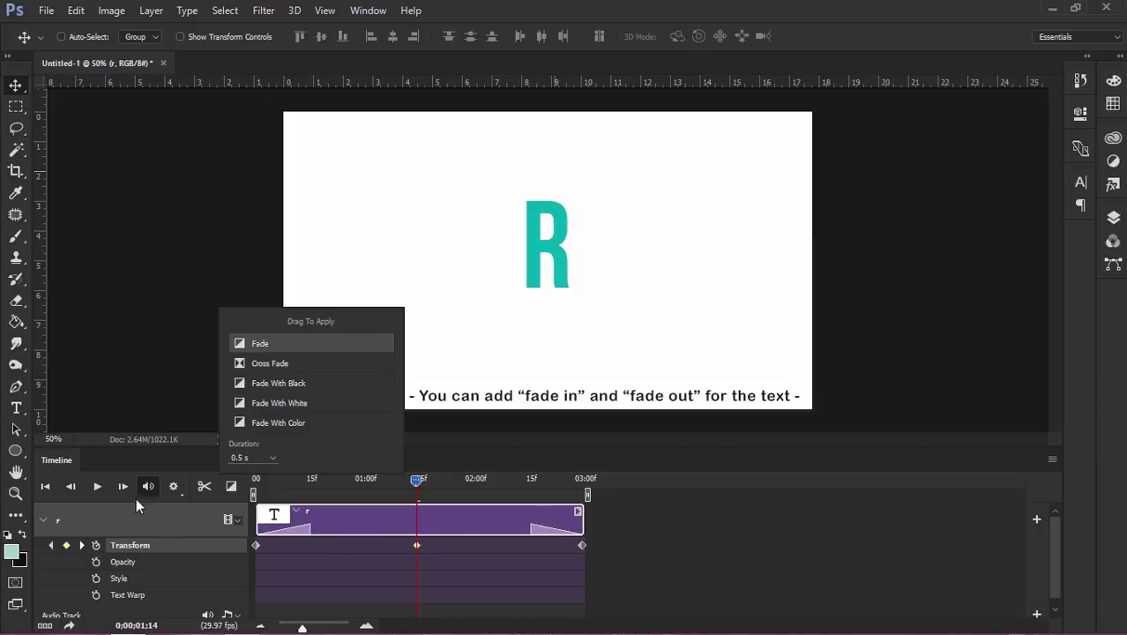
click(97, 488)
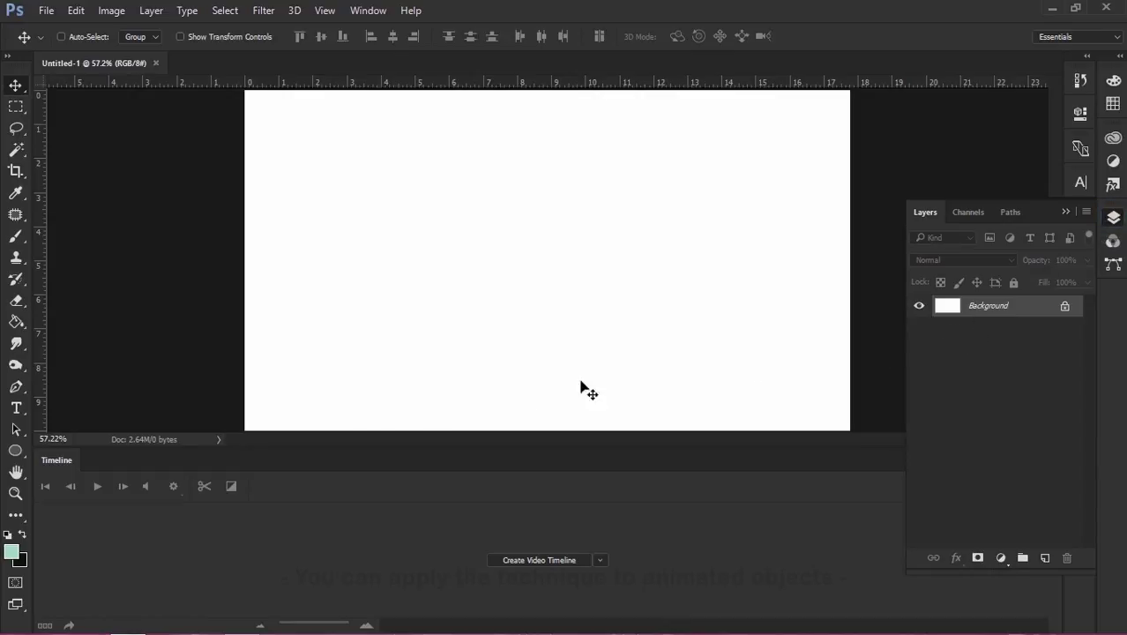
- Draw a 100 px circle filled with cyan-blue on a new Ellipse 1 layer
click(19, 451)
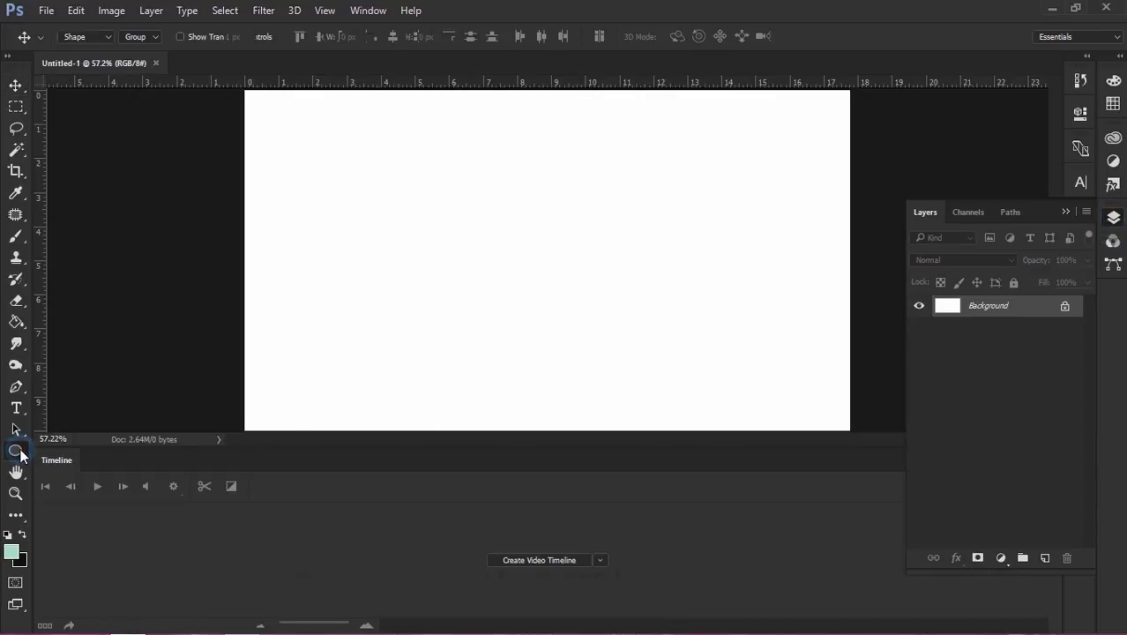
click(542, 239)
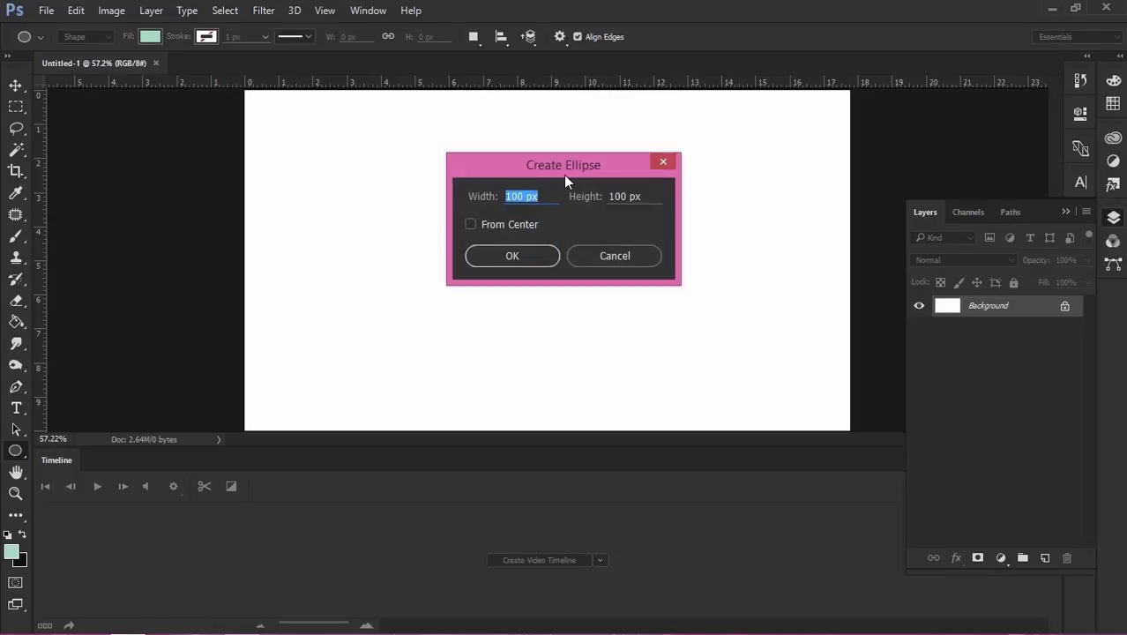
drag(565, 174, 424, 184)
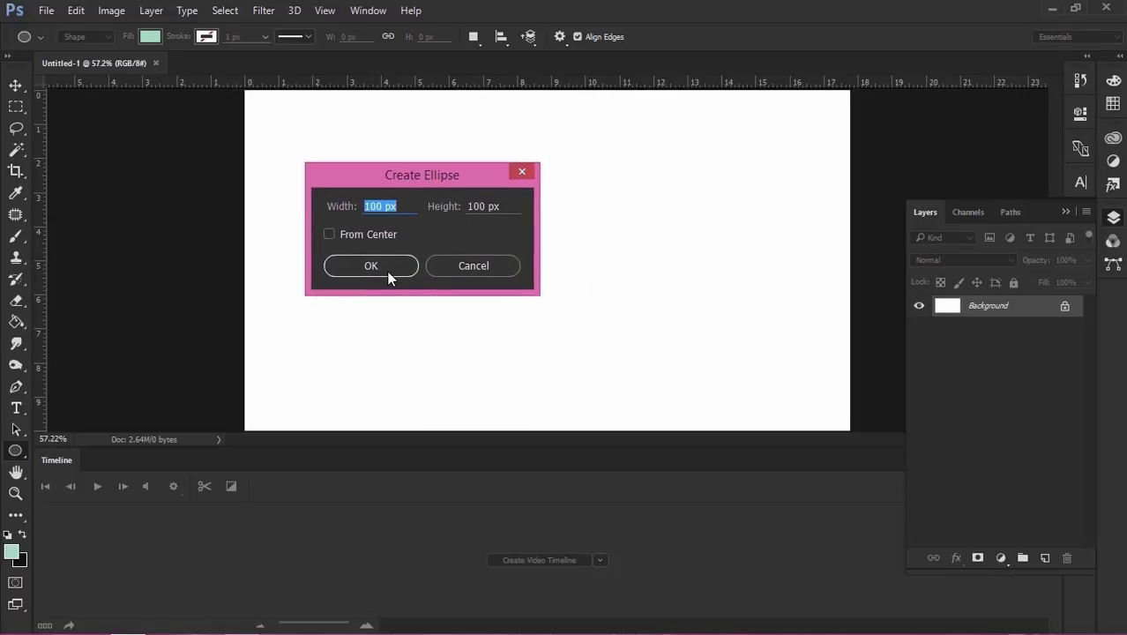
click(388, 269)
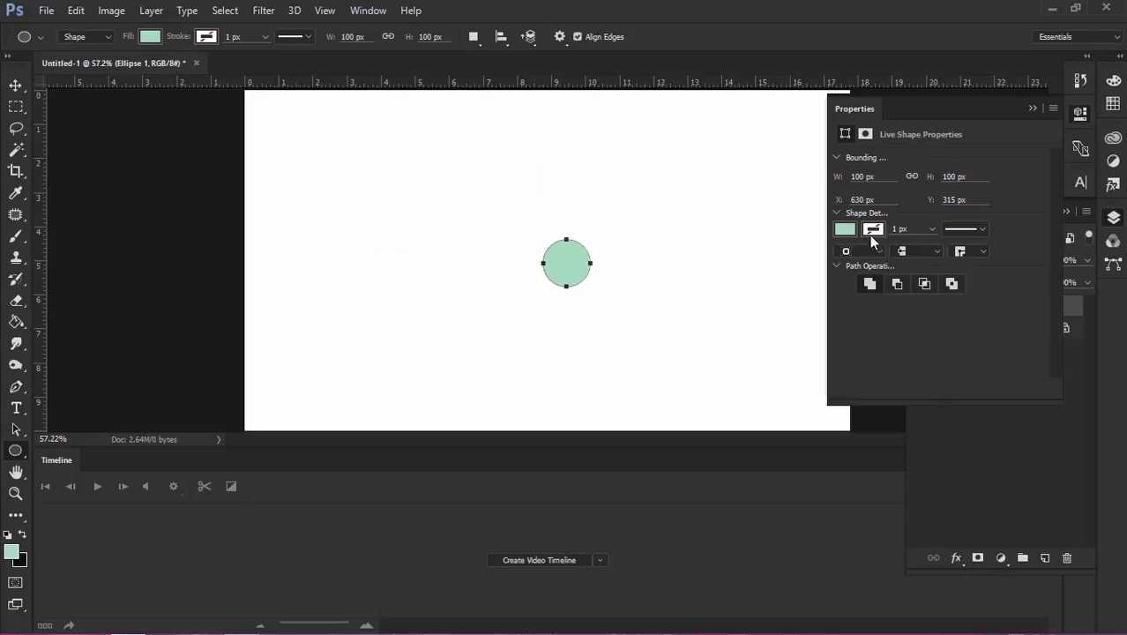
click(844, 231)
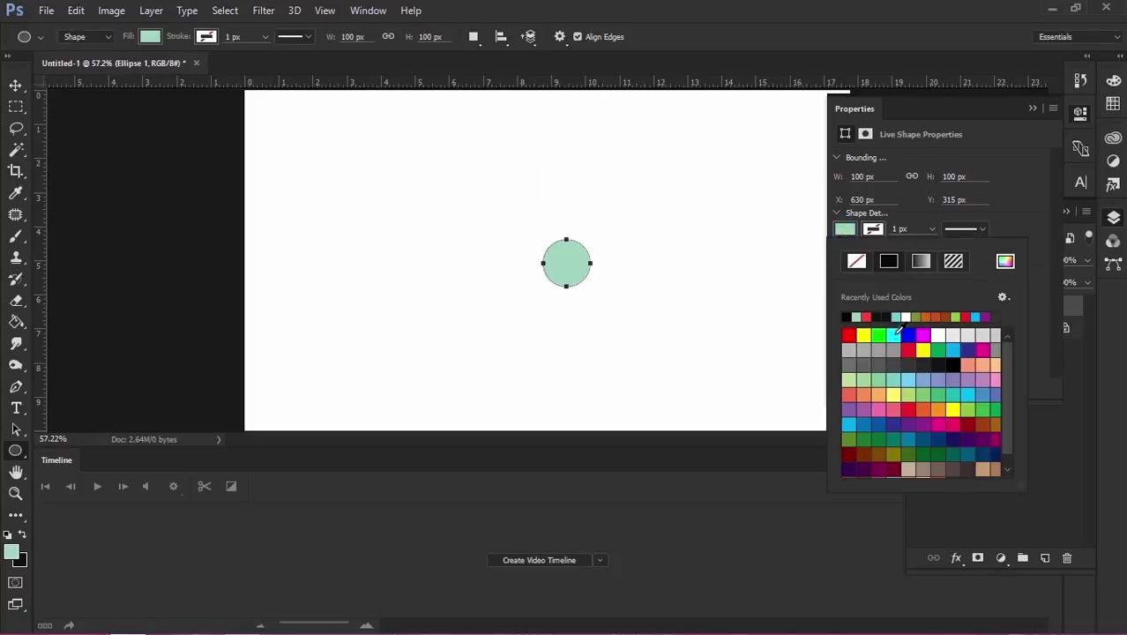
click(953, 352)
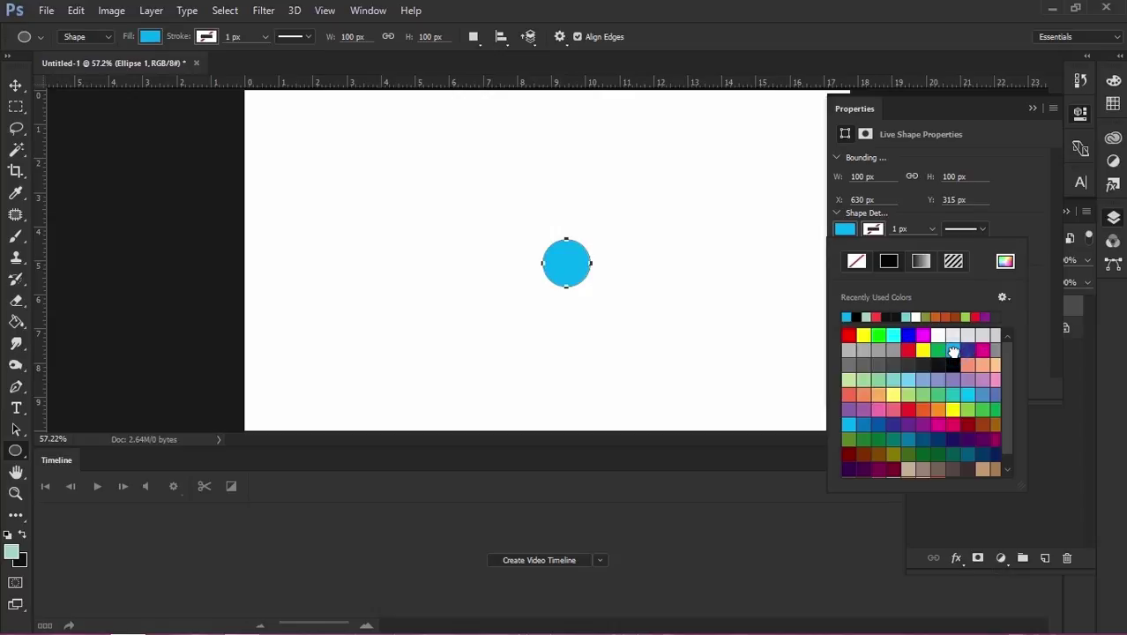
click(1028, 111)
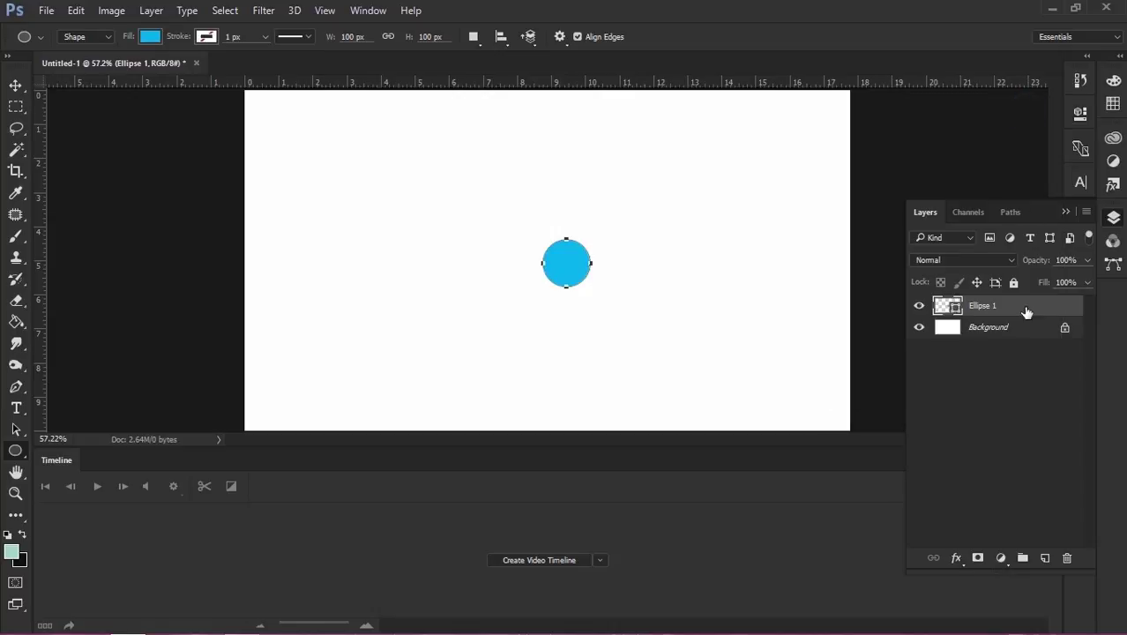
- Zoom out to 50% and centre the circle horizontally against the Background layer
key(ctrl+minus)
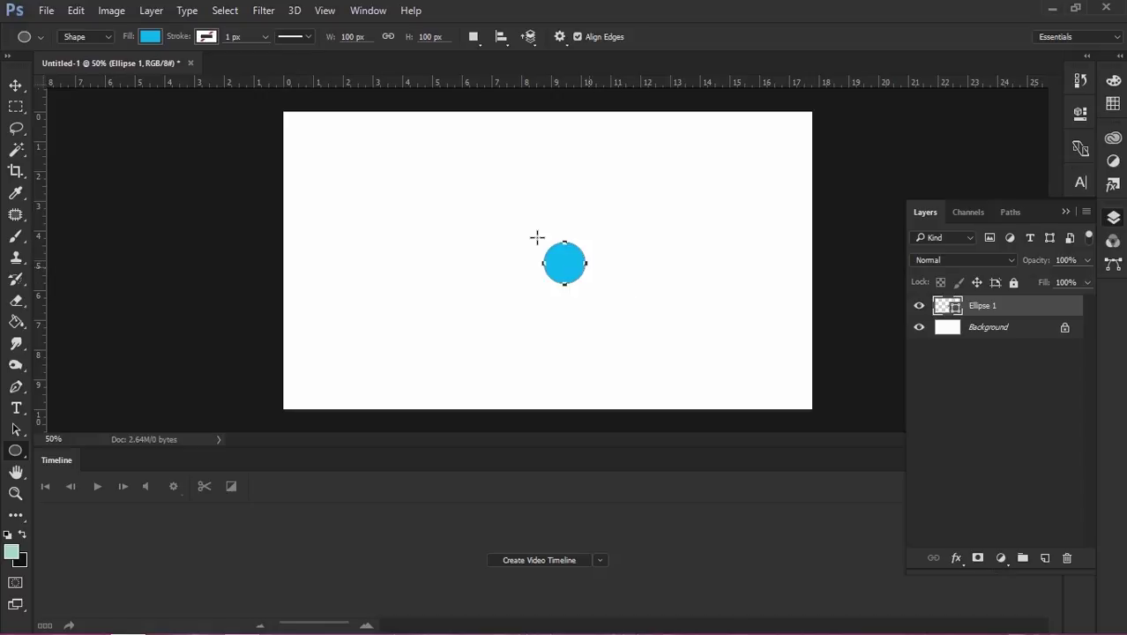
click(16, 85)
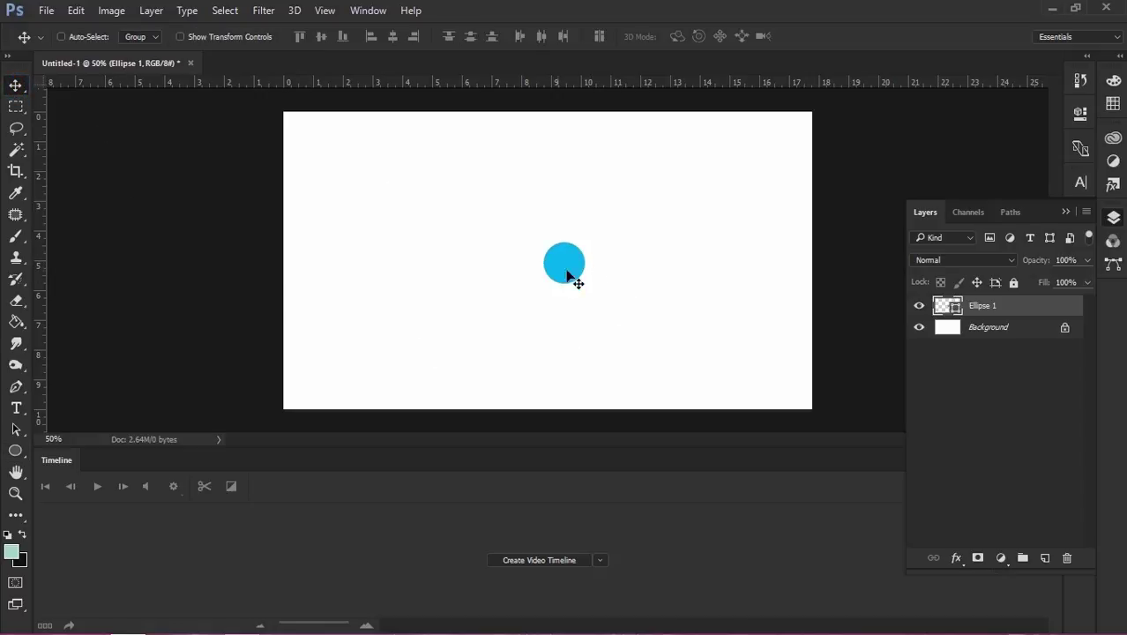
shift+click(994, 338)
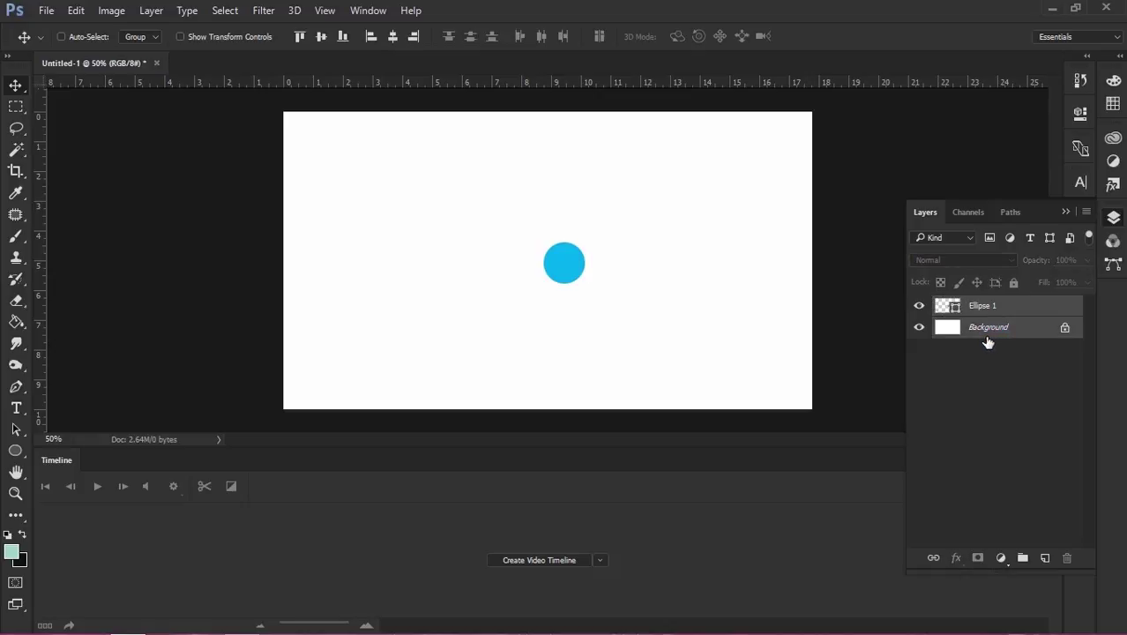
click(391, 38)
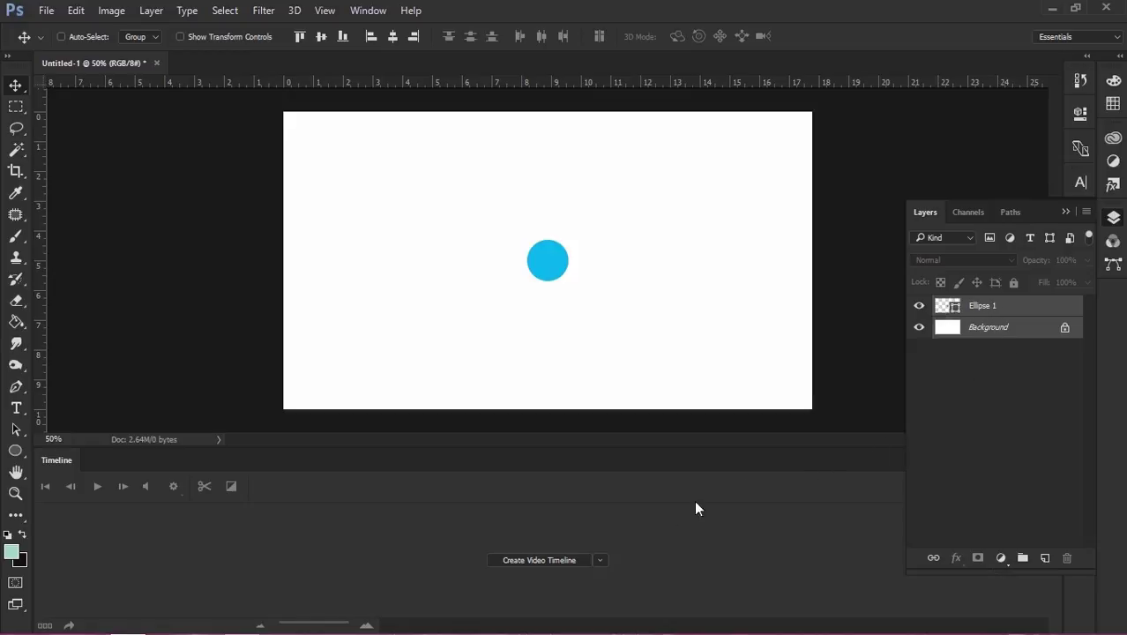
- Create a video timeline and expand the Ellipse 1 clip's properties
click(539, 559)
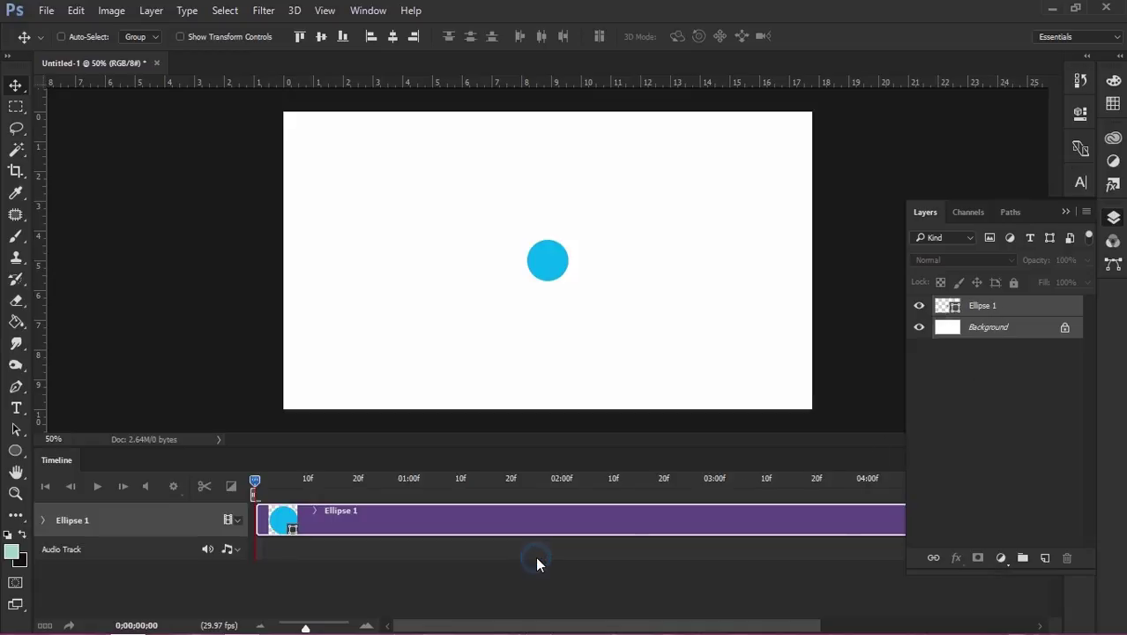
click(1064, 212)
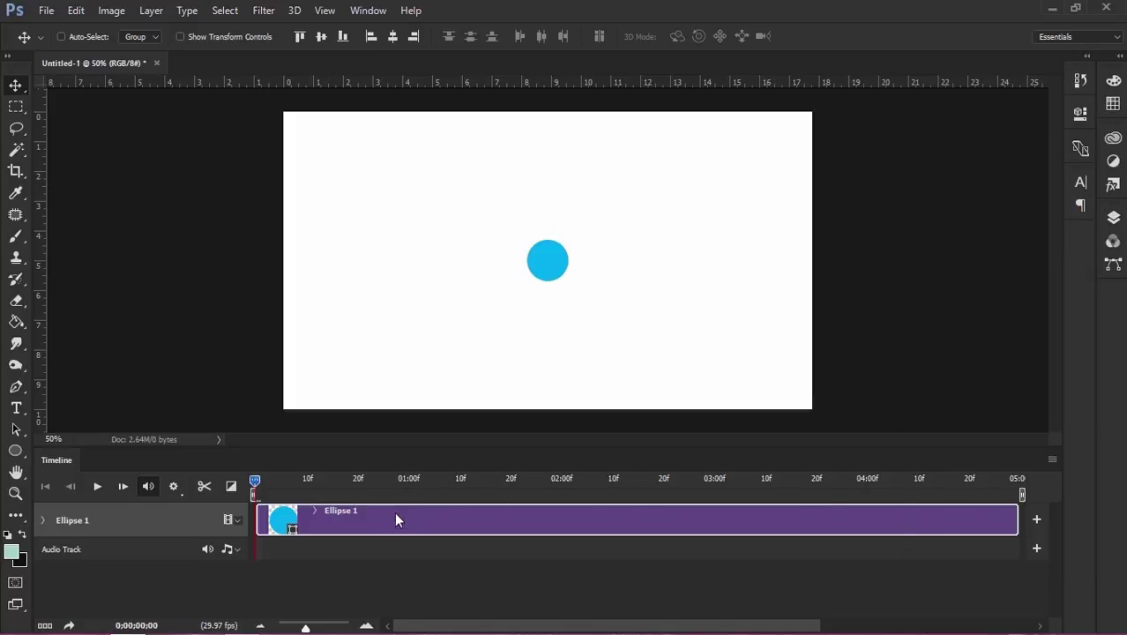
click(43, 519)
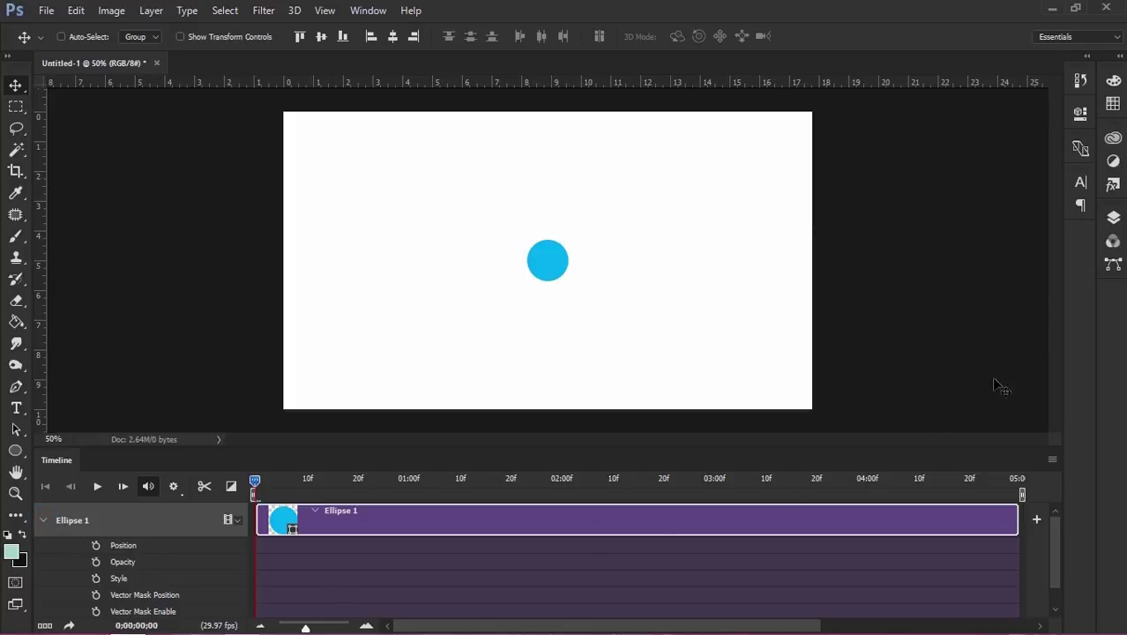
- Convert Ellipse 1 to a Smart Object and reveal its Transform, Opacity and Style tracks
click(1113, 217)
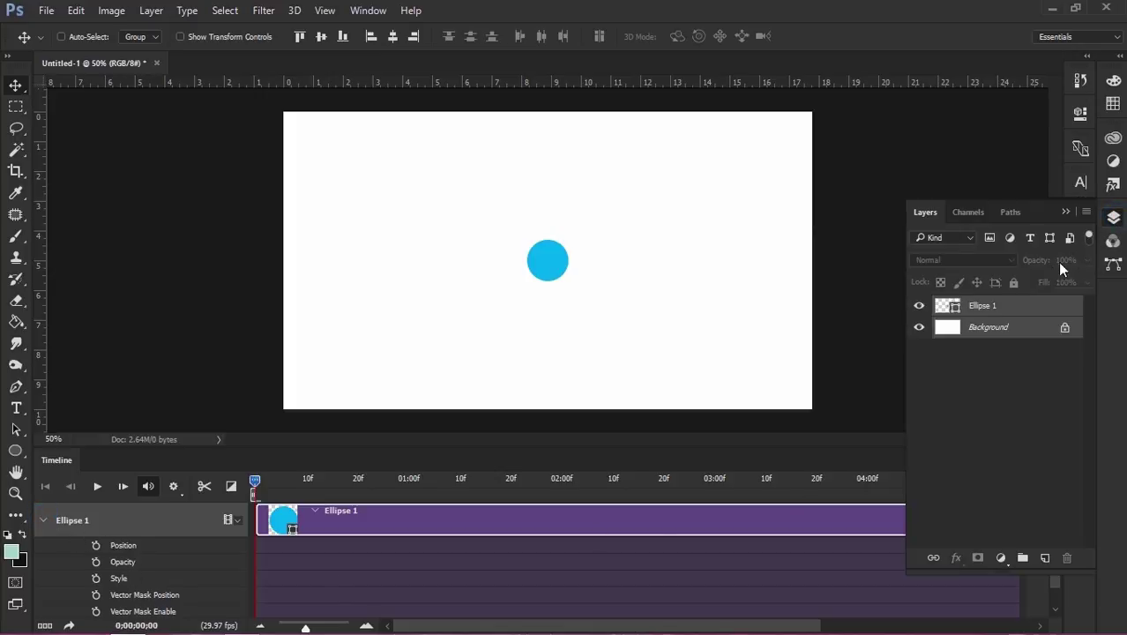
click(980, 311)
right_click(981, 310)
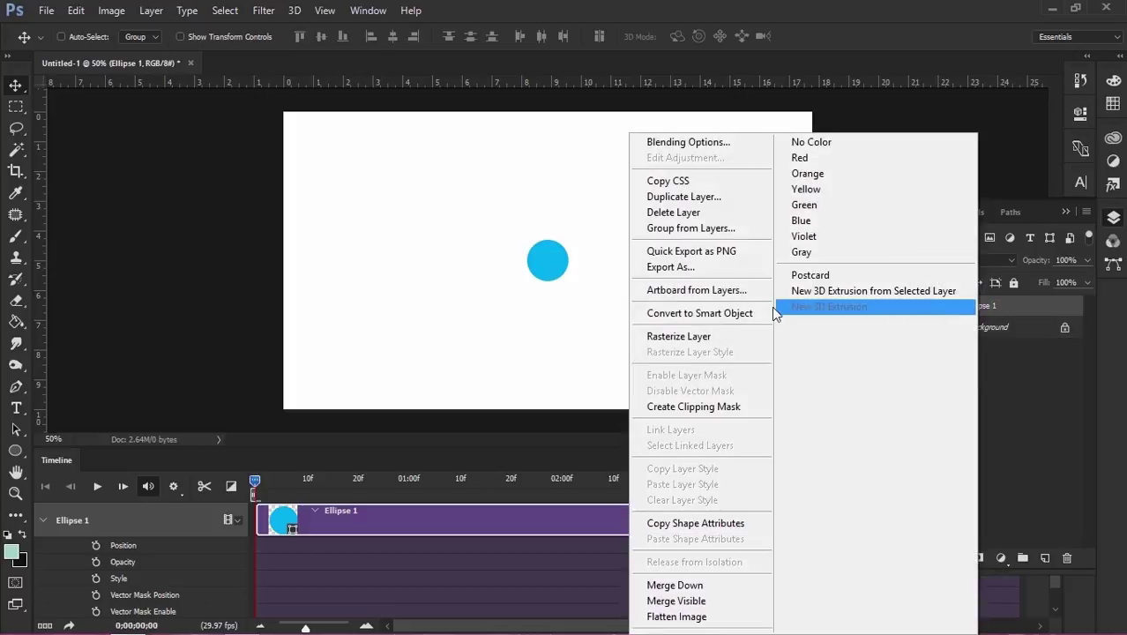
click(743, 316)
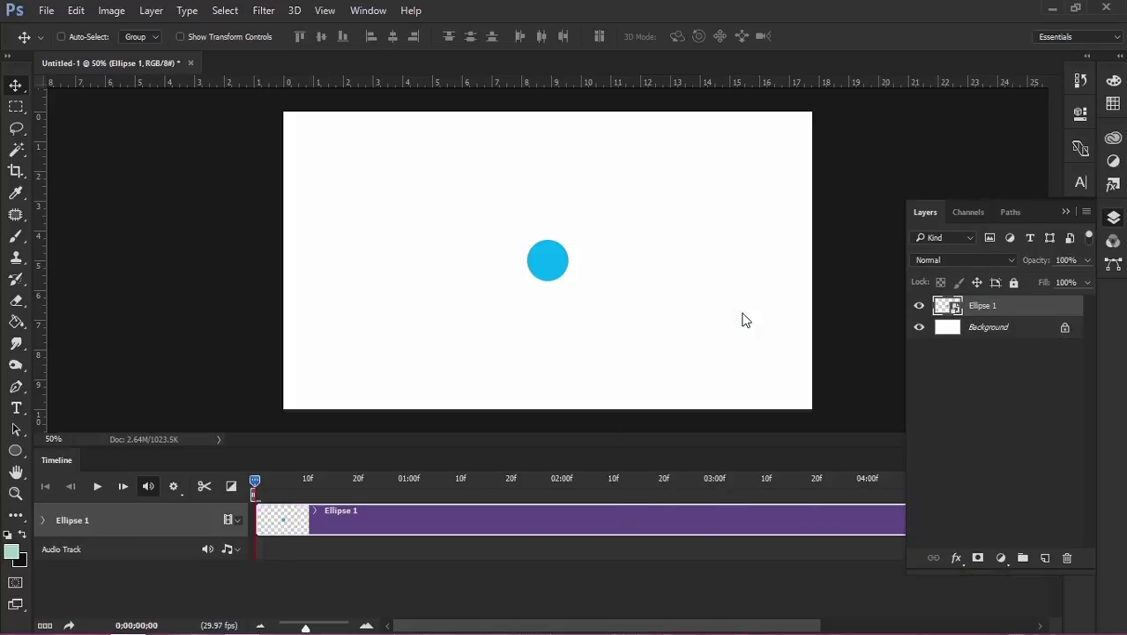
click(42, 521)
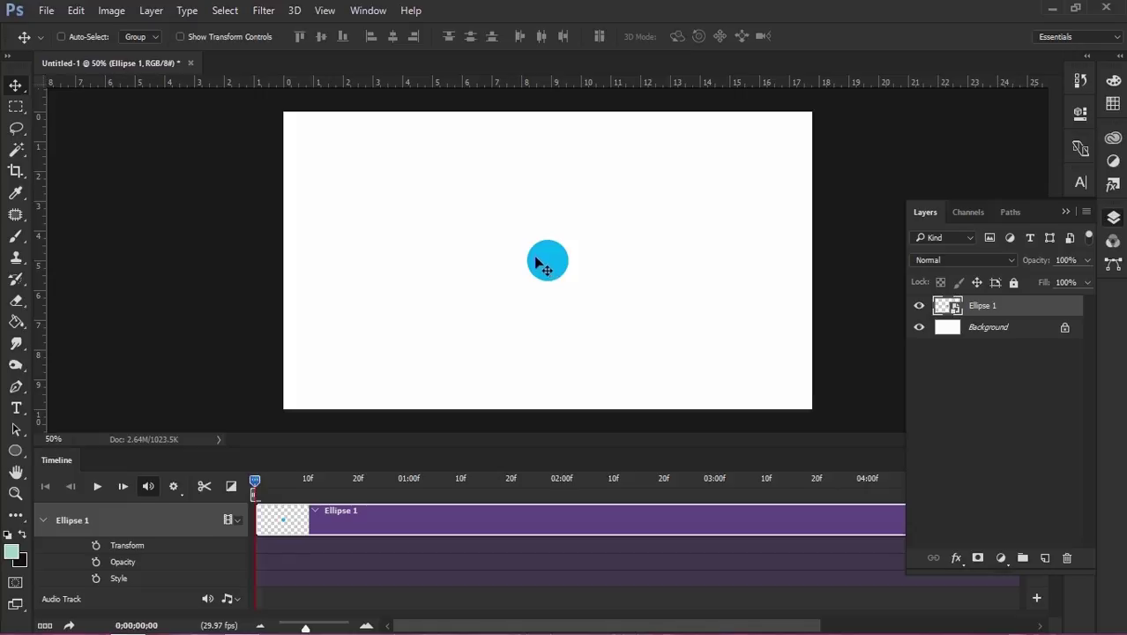
- Move the circle to the canvas's left edge and zoom the timeline out to the full clip
drag(535, 258, 292, 257)
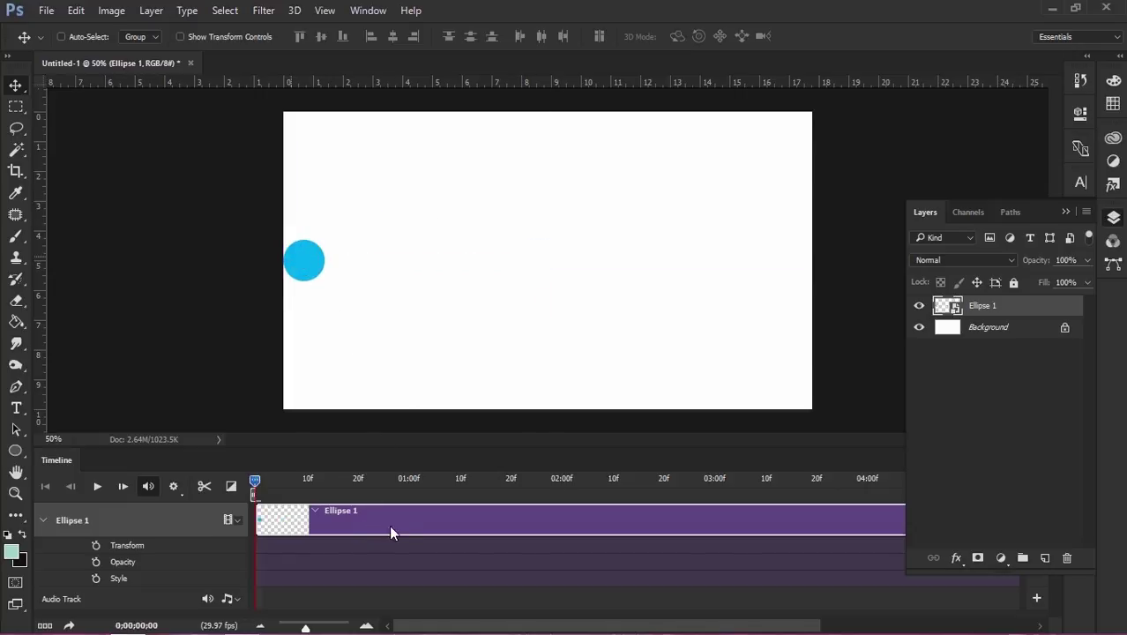
click(1064, 211)
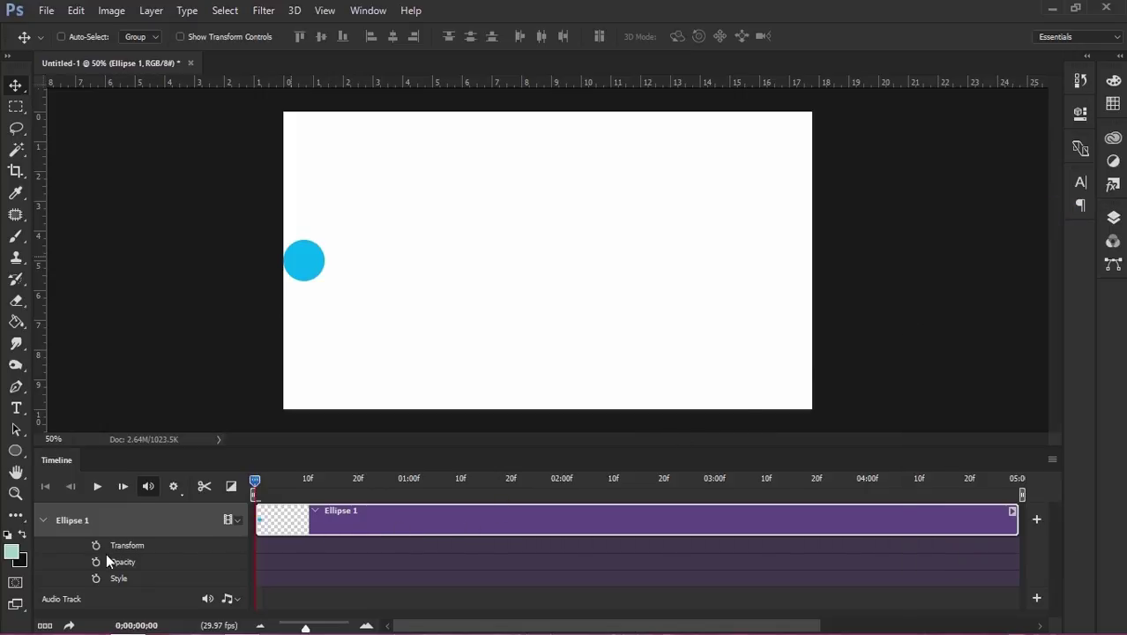
click(259, 625)
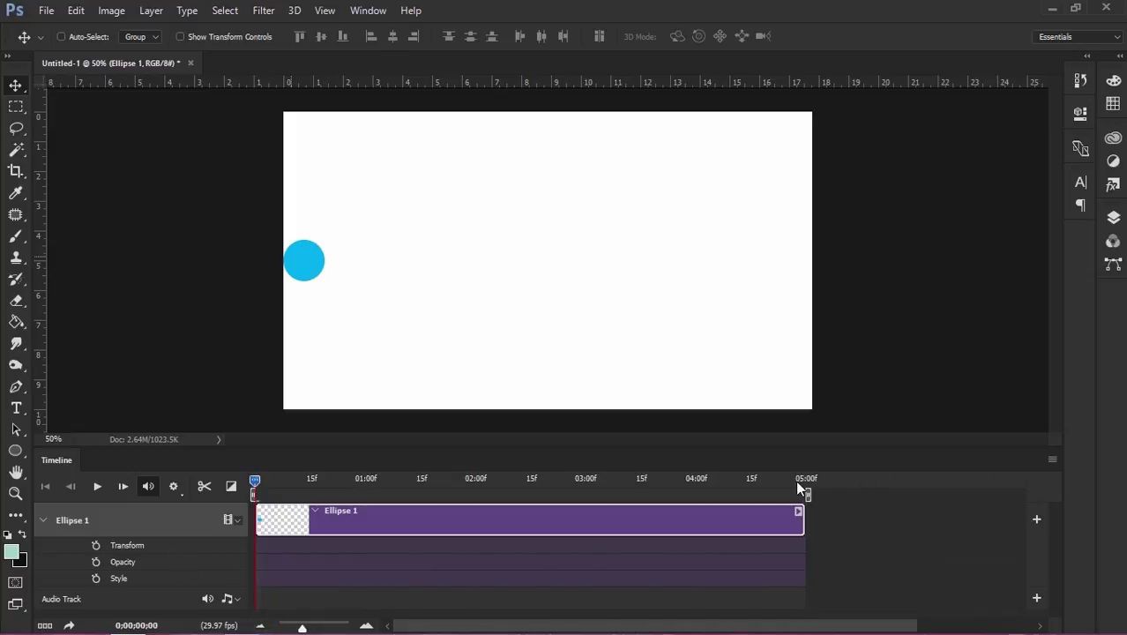
- Add Transform keyframes for the circle at frame 0 and at 04:00
click(96, 546)
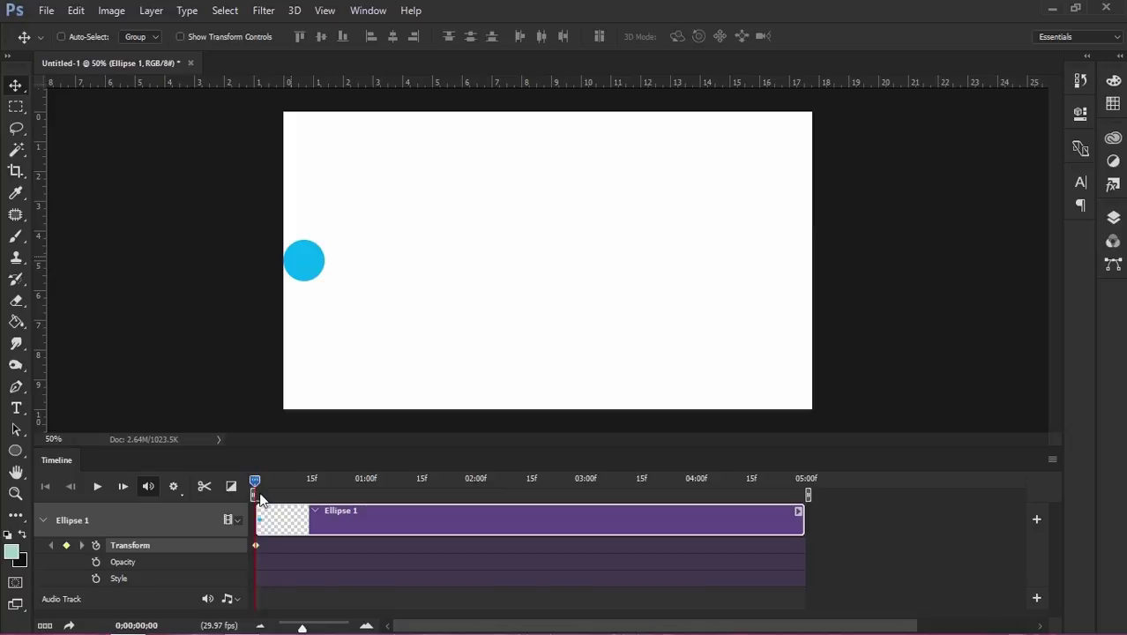
click(760, 480)
drag(794, 477, 713, 481)
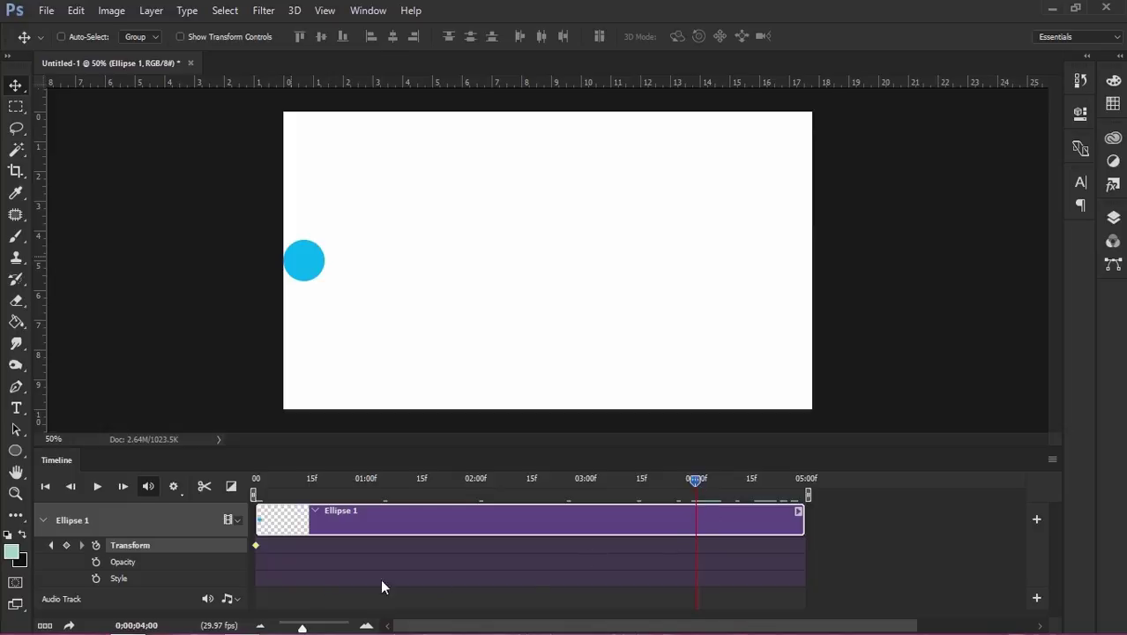
click(67, 546)
- Set the playhead to 15 frames and select Background along with Ellipse 1
click(309, 478)
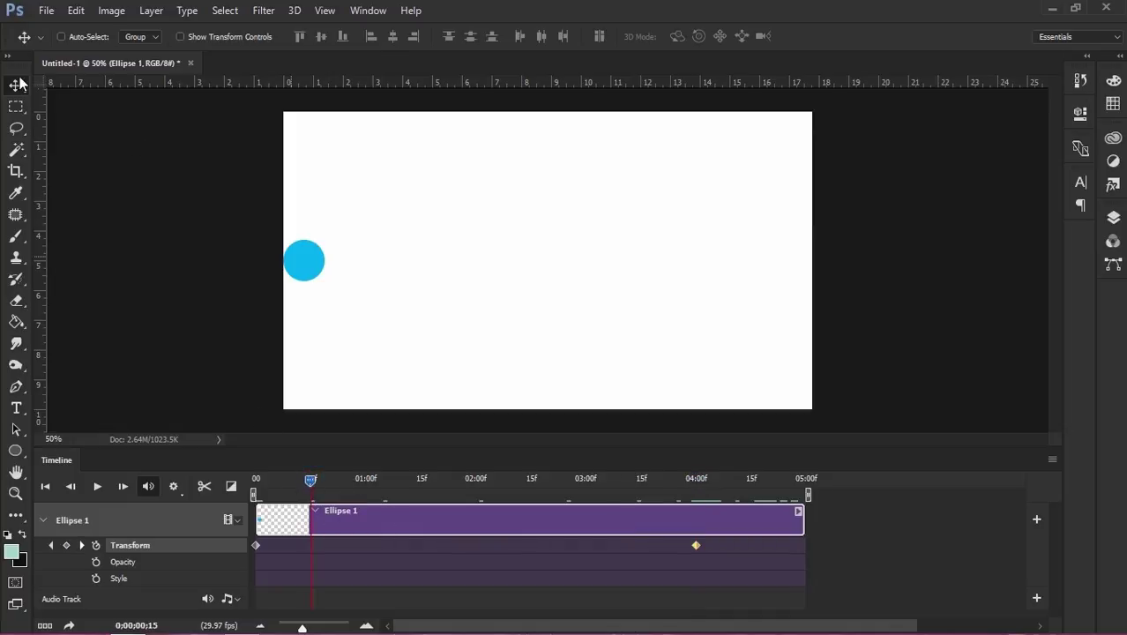
click(1113, 217)
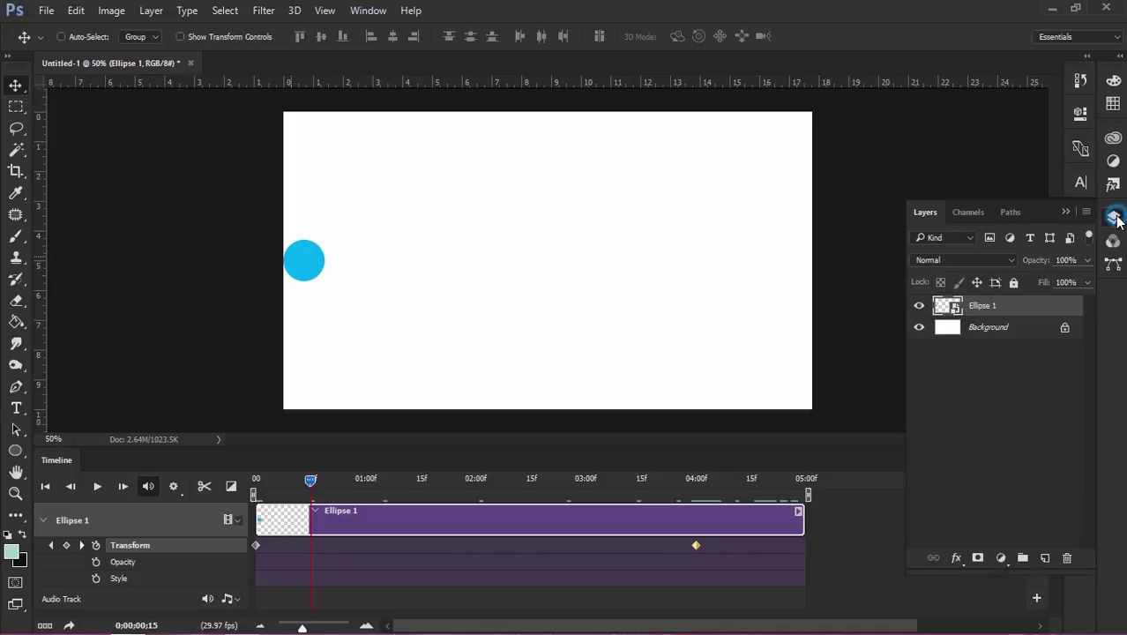
shift+click(985, 331)
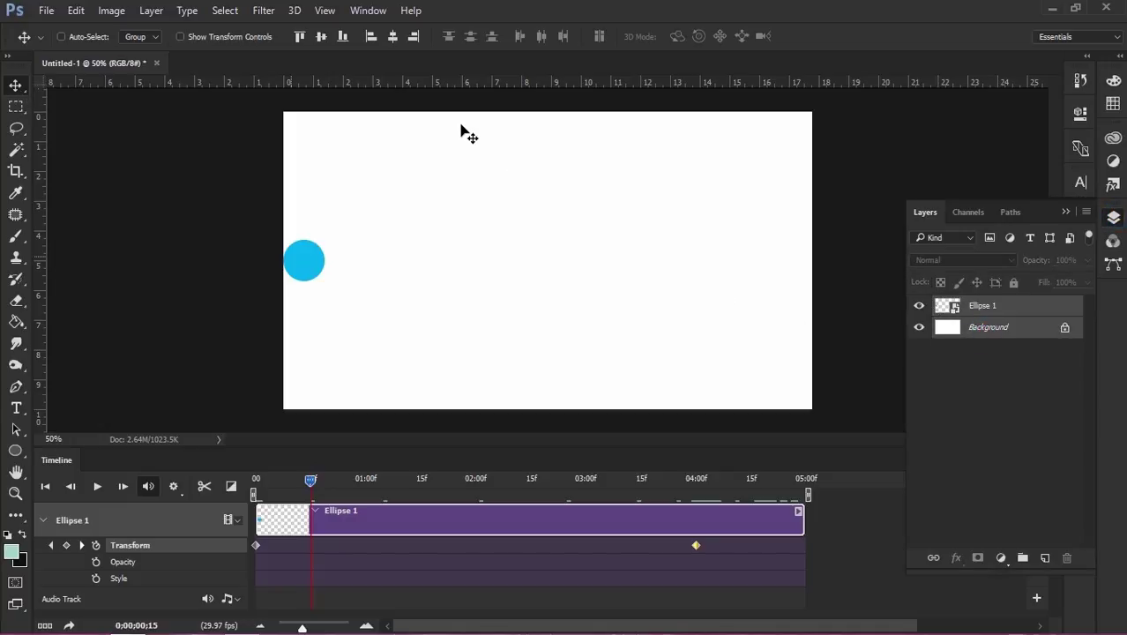
- Keyframe the circle at the canvas's top centre at 15 frames
click(396, 37)
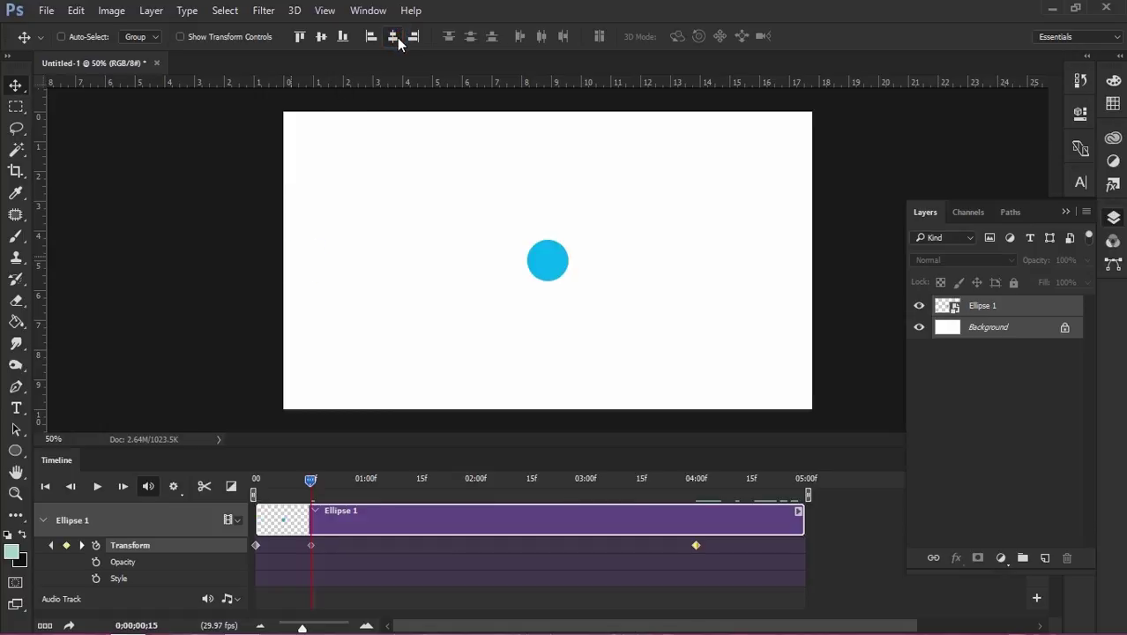
click(300, 37)
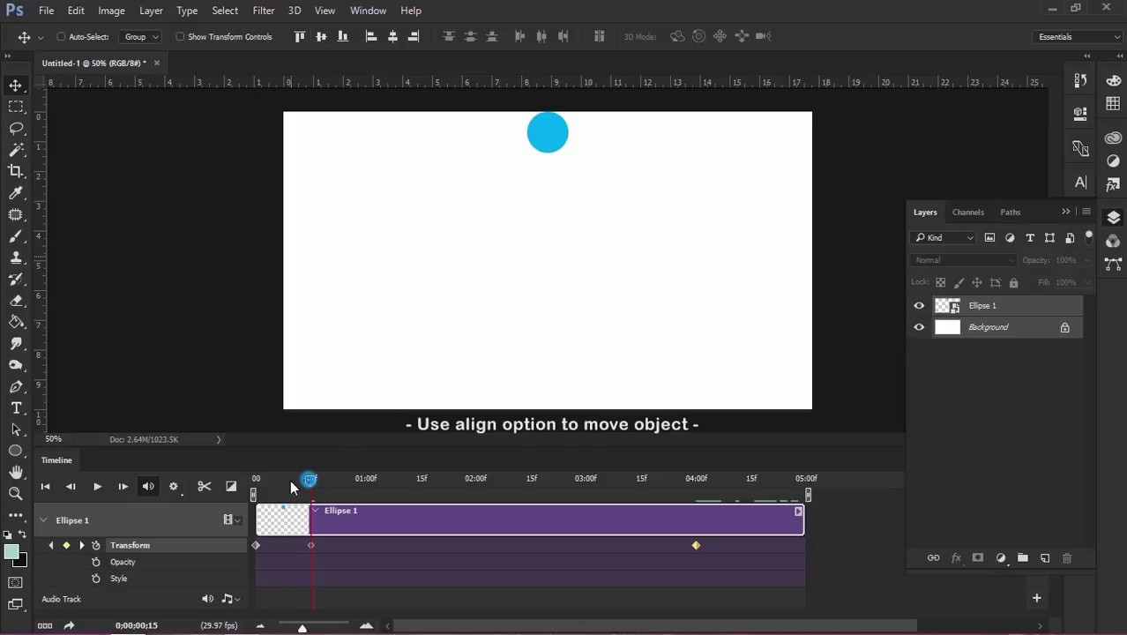
mouse_move(290, 480)
mouse_down()
mouse_move(255, 480)
mouse_move(314, 481)
mouse_up()
- At 1 second, keyframe the circle vertically centred on the right edge
click(361, 481)
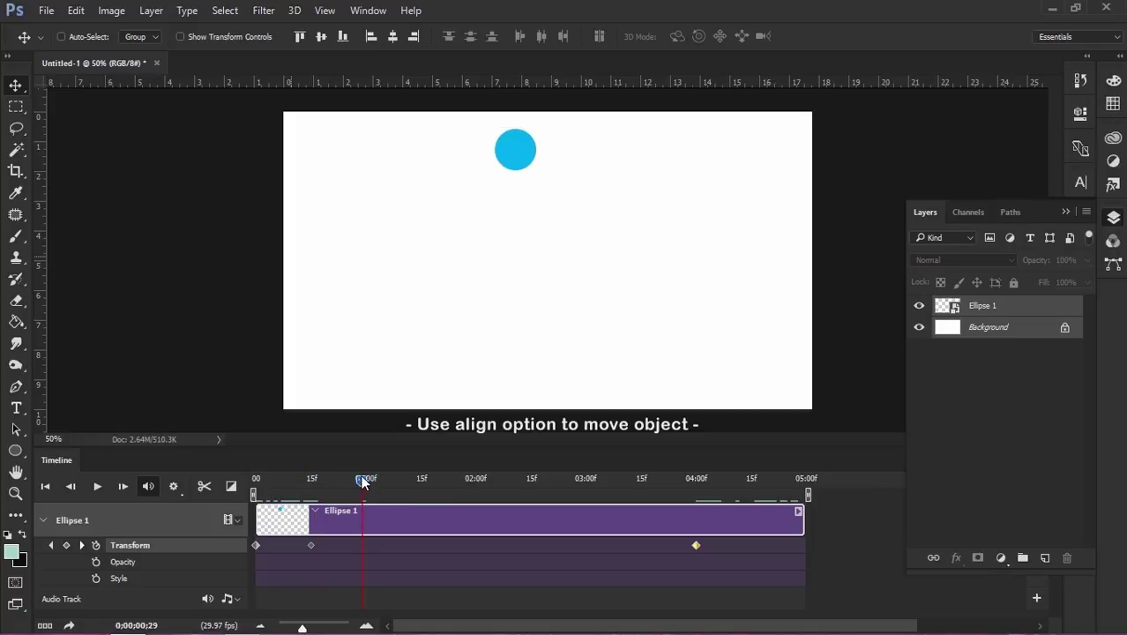
drag(364, 484, 365, 484)
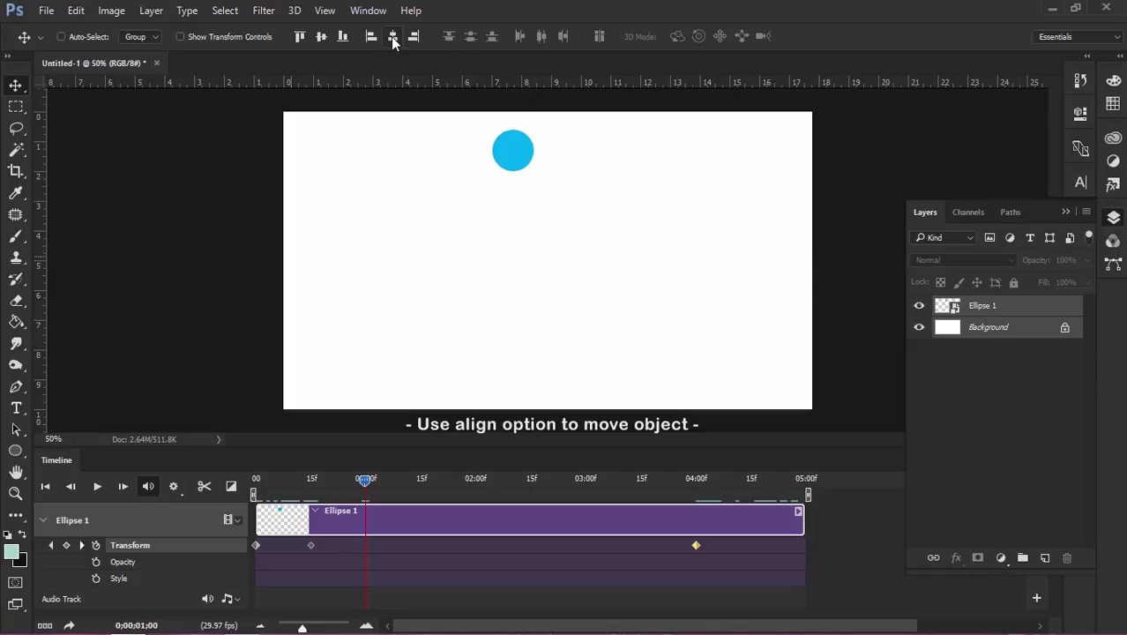
click(321, 39)
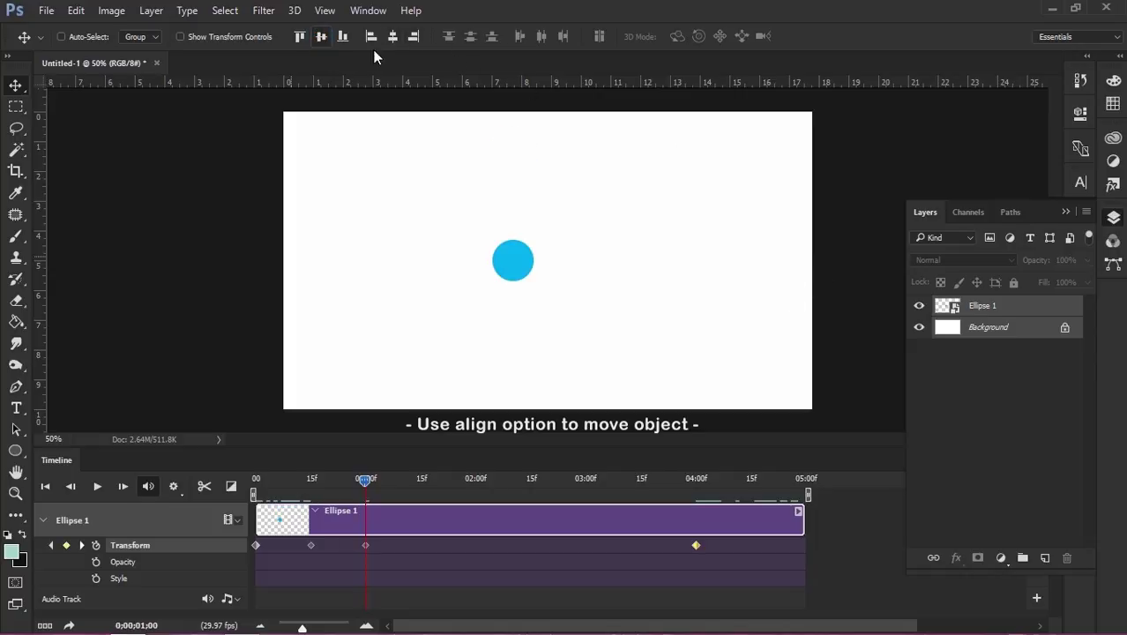
click(414, 37)
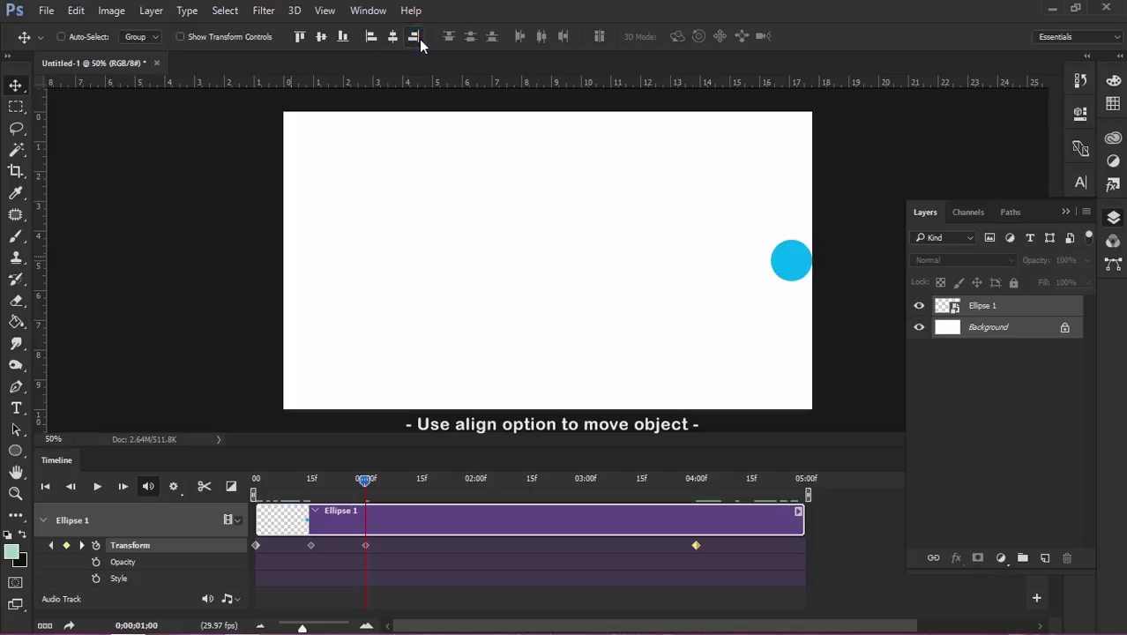
- Keyframe the circle at bottom centre at 01:15 and drag the 04:00 keyframe to about 02:00
click(256, 483)
drag(255, 484, 365, 494)
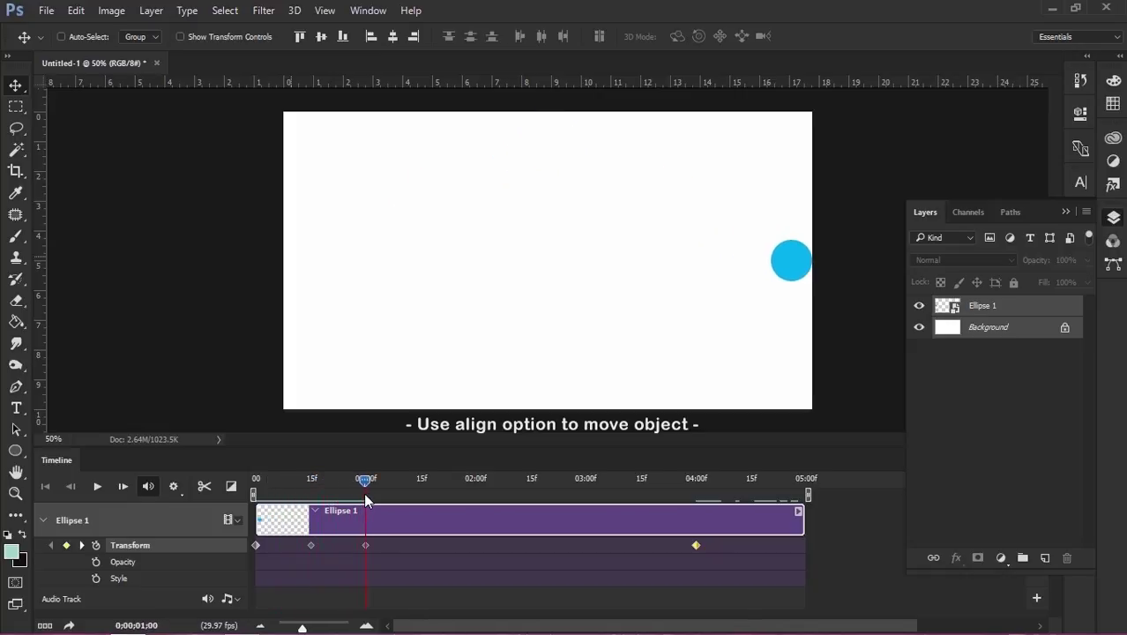
click(420, 479)
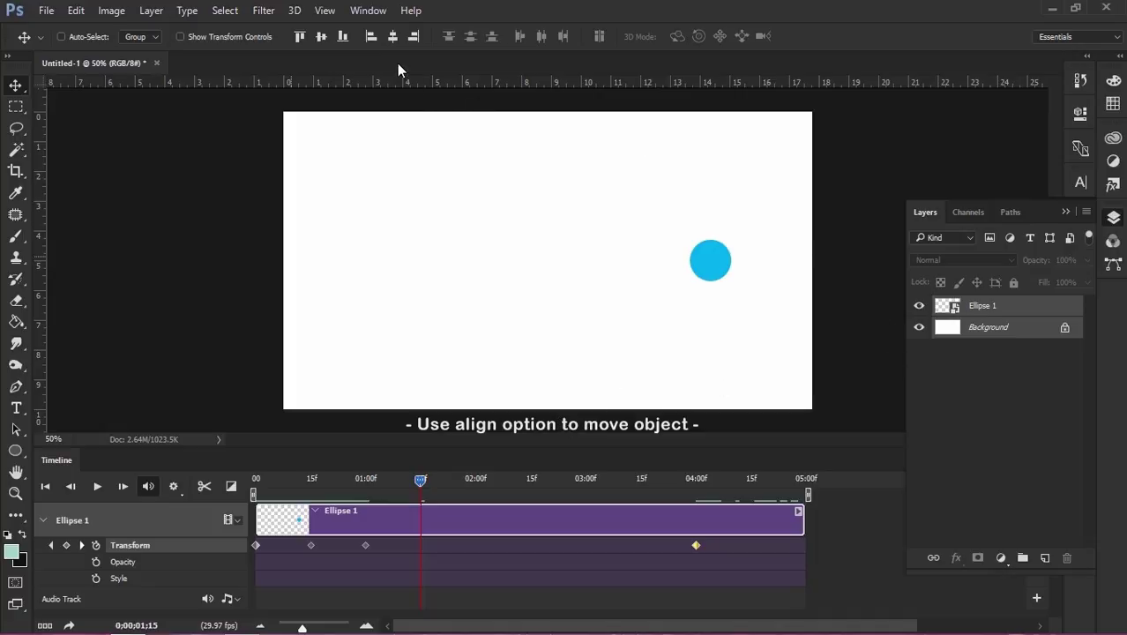
click(394, 38)
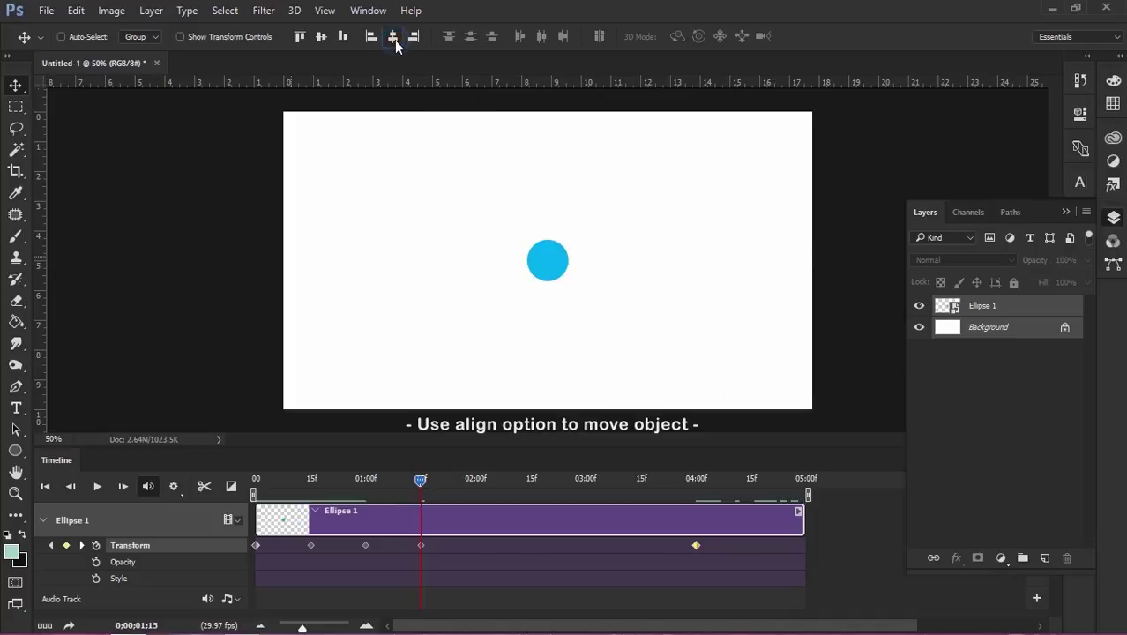
click(343, 38)
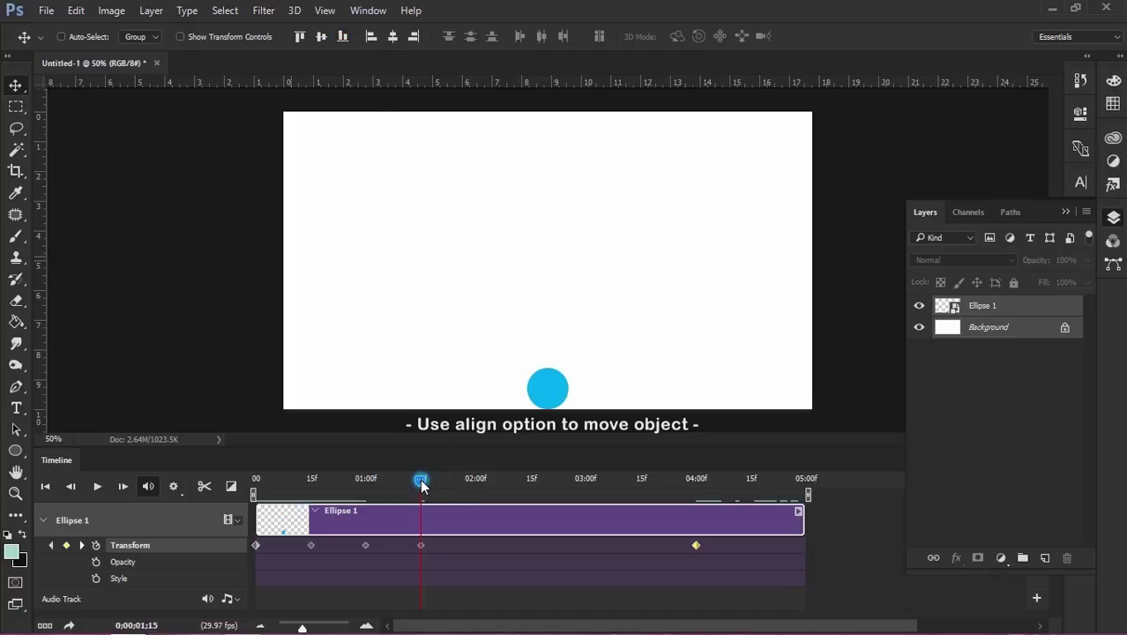
drag(422, 486, 473, 485)
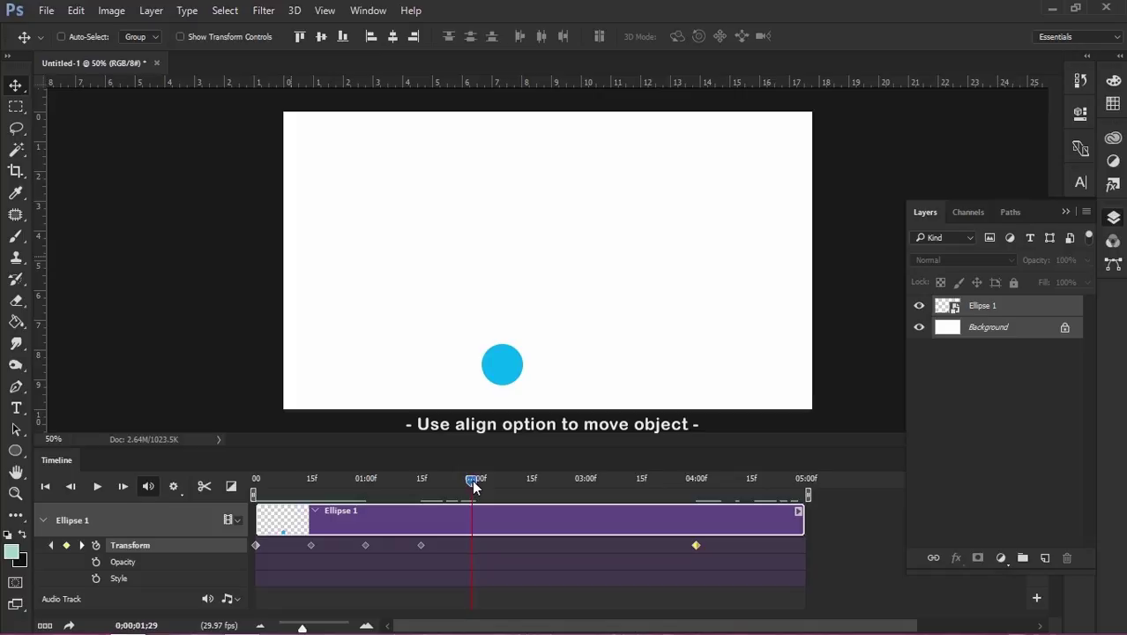
drag(695, 546, 473, 546)
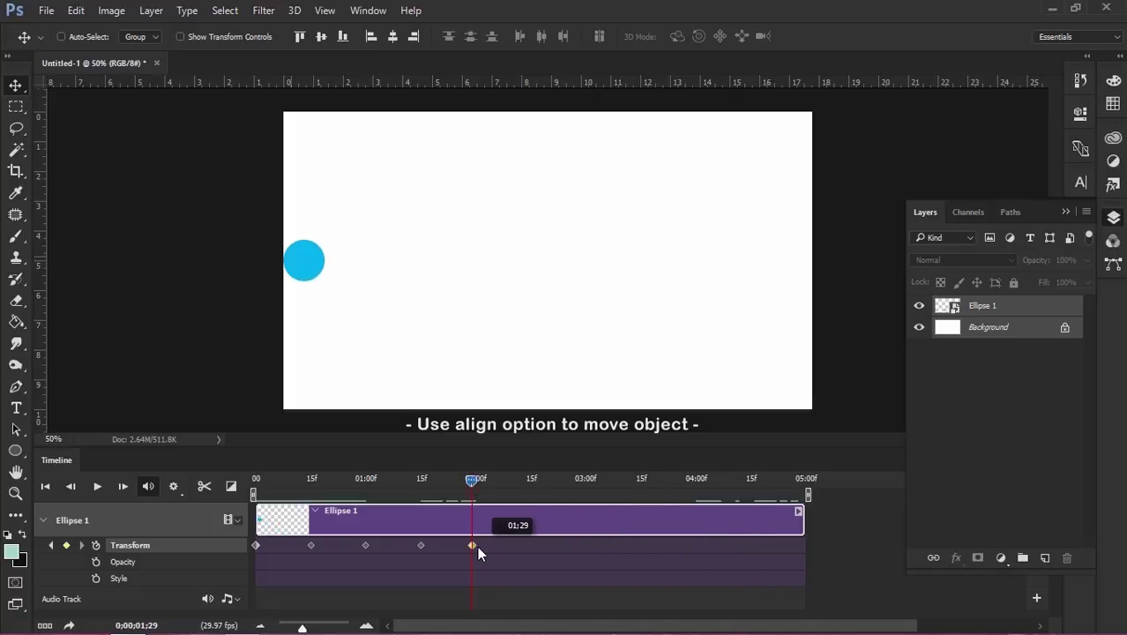
- Play the animation from the first frame to preview it
click(254, 483)
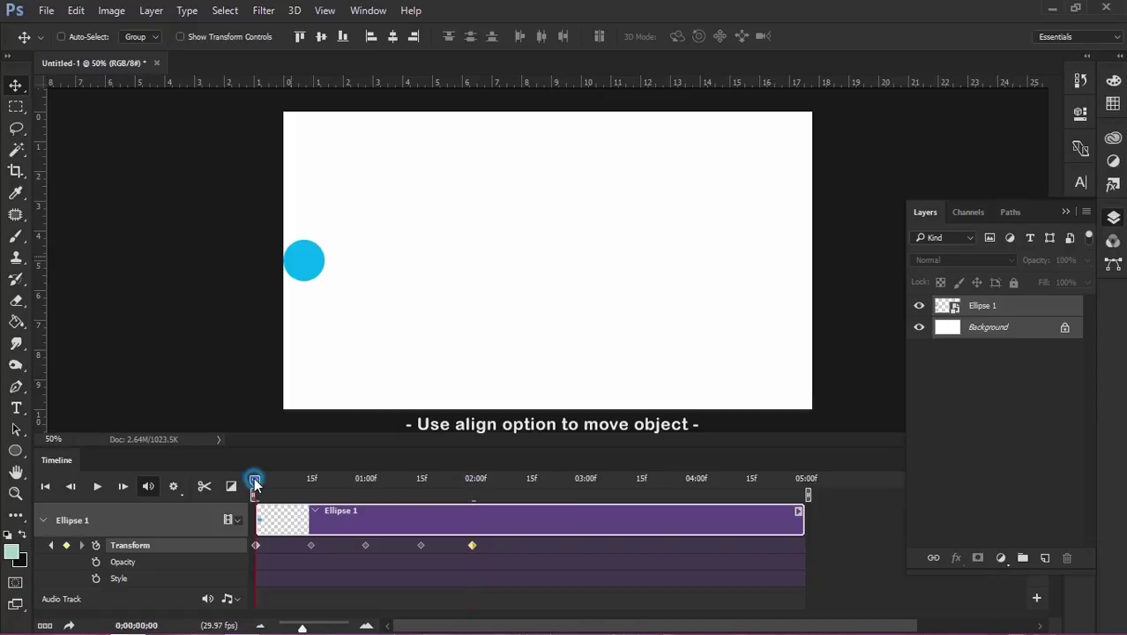
click(175, 486)
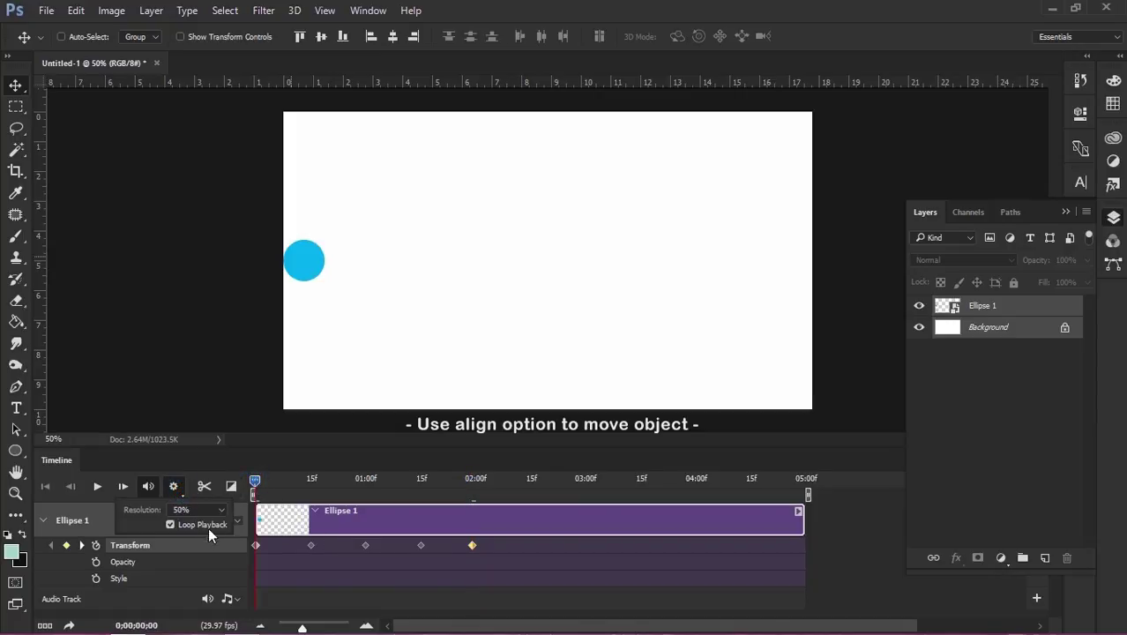
click(93, 488)
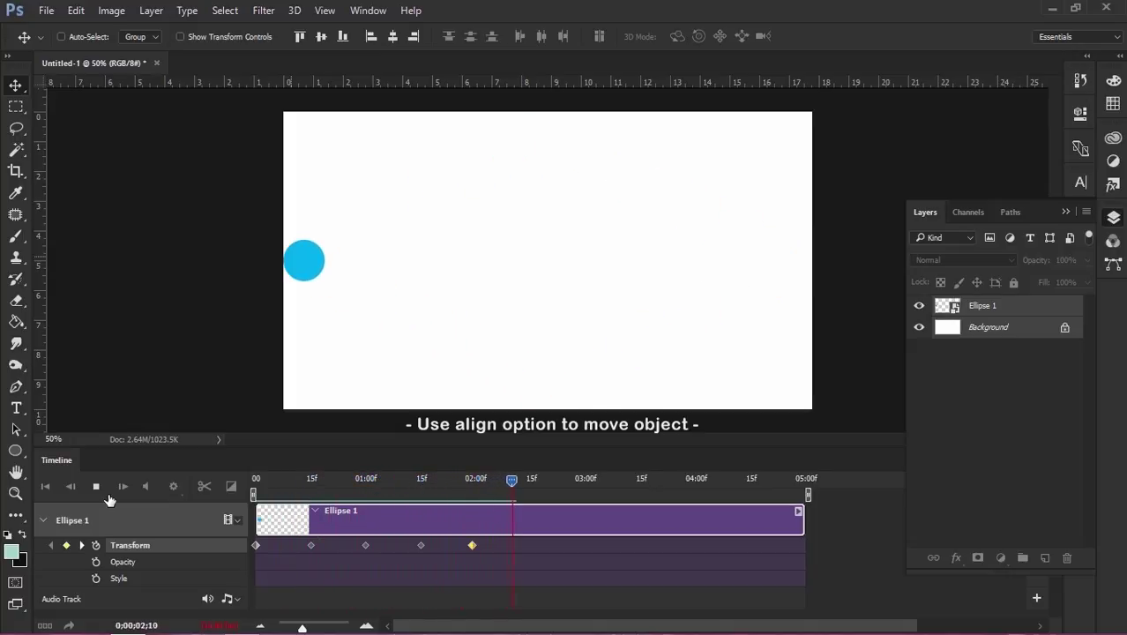
click(98, 487)
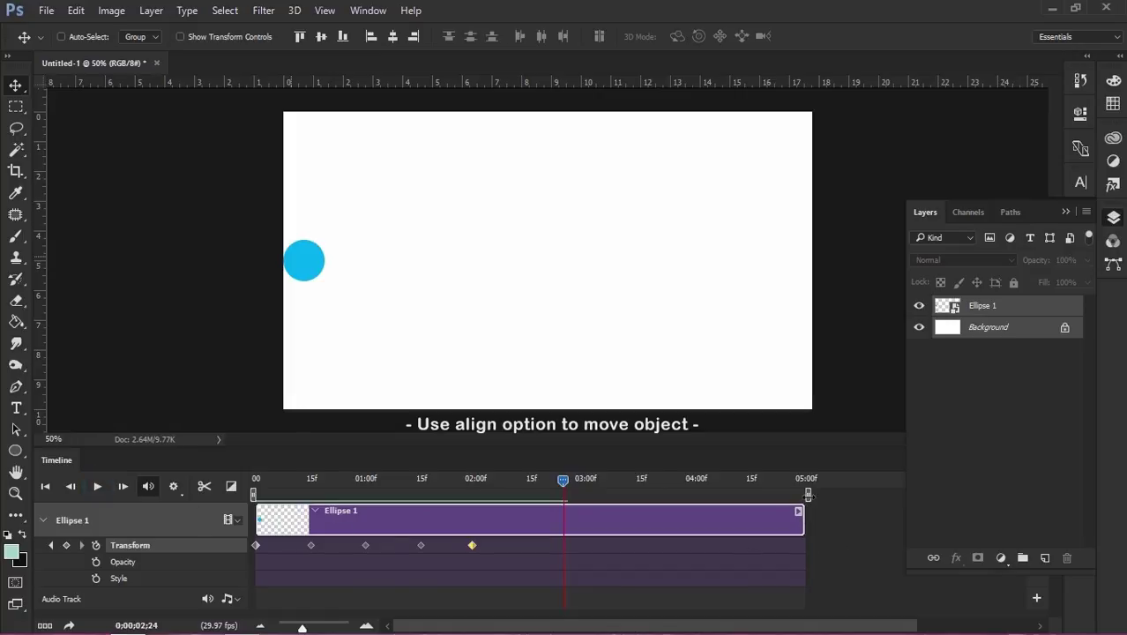
- Trim the work area and Ellipse 1 clip to end at about 02:00, playhead back at 0
drag(807, 495, 476, 495)
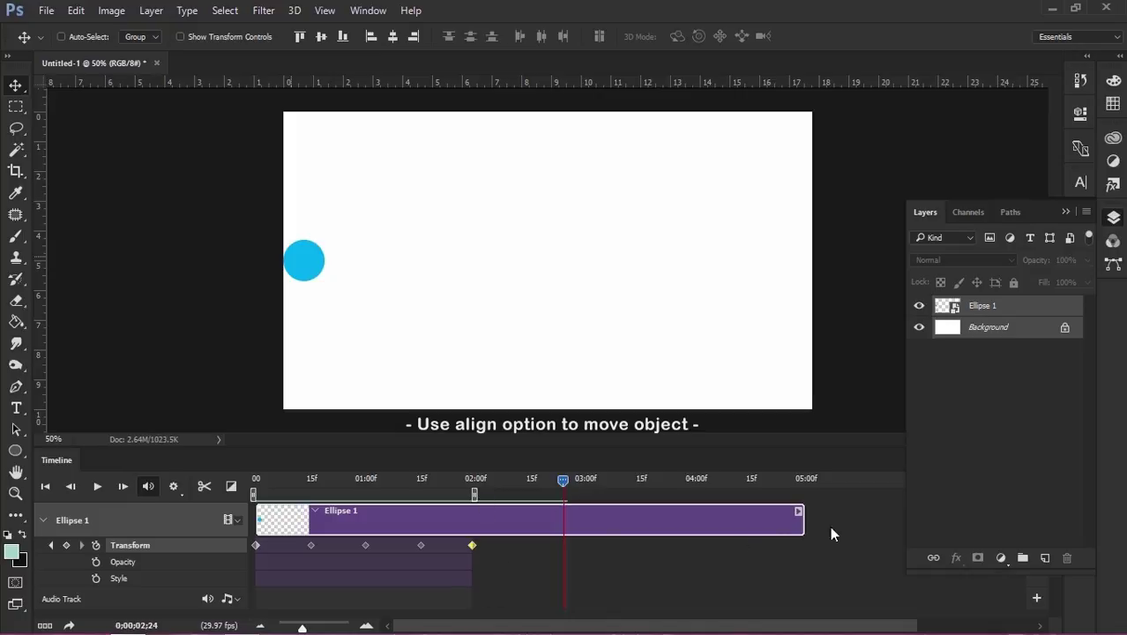
drag(799, 513, 475, 520)
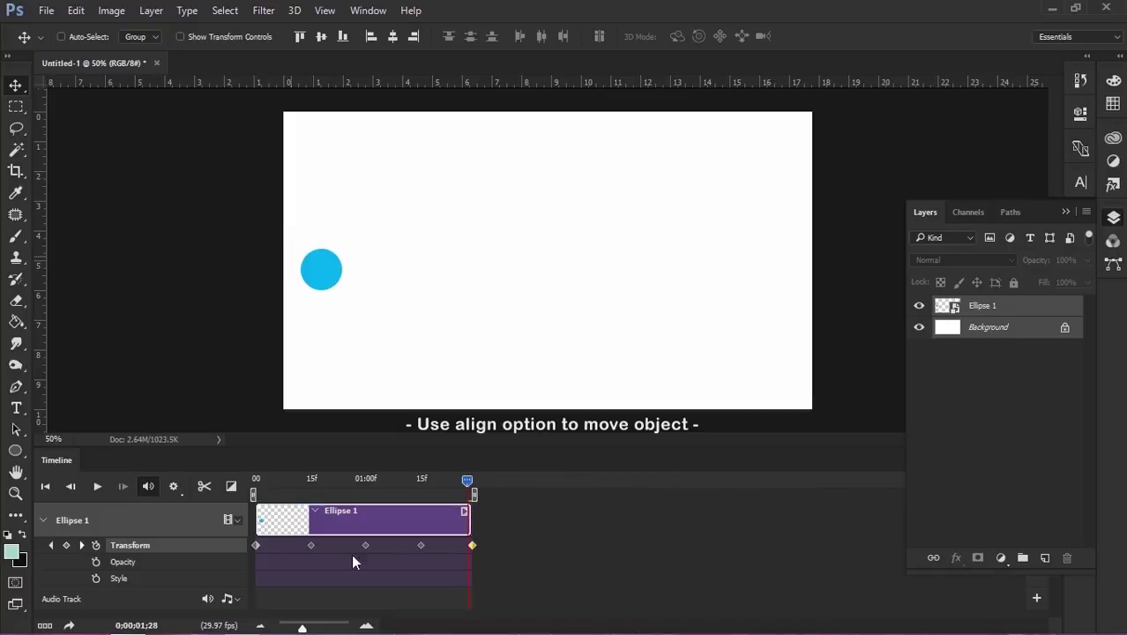
click(255, 479)
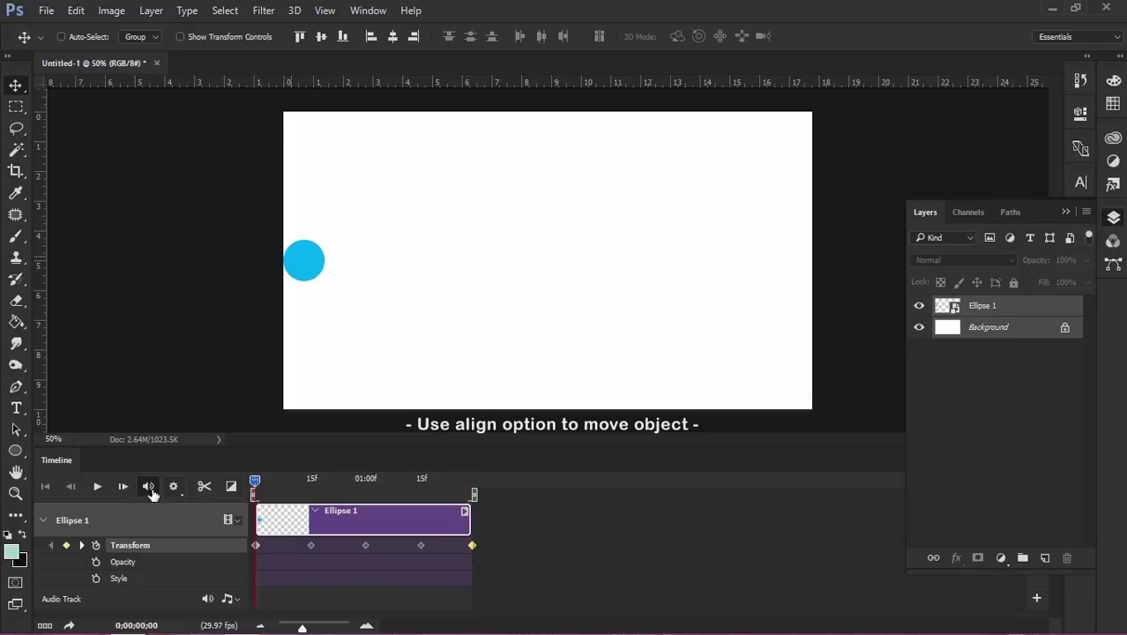
click(97, 485)
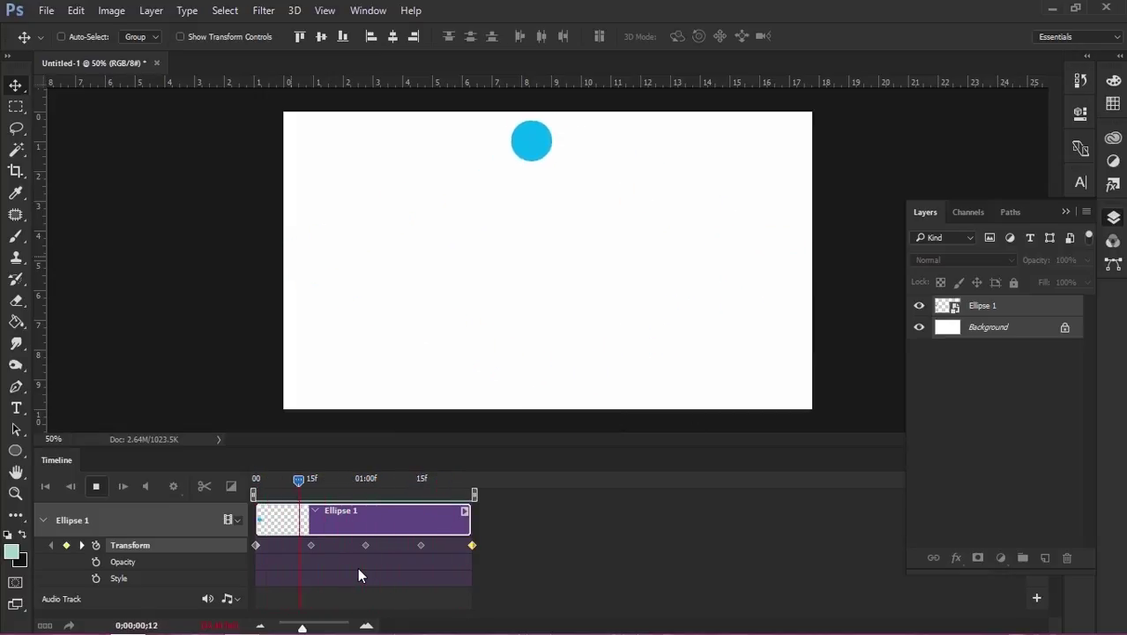
key(space)
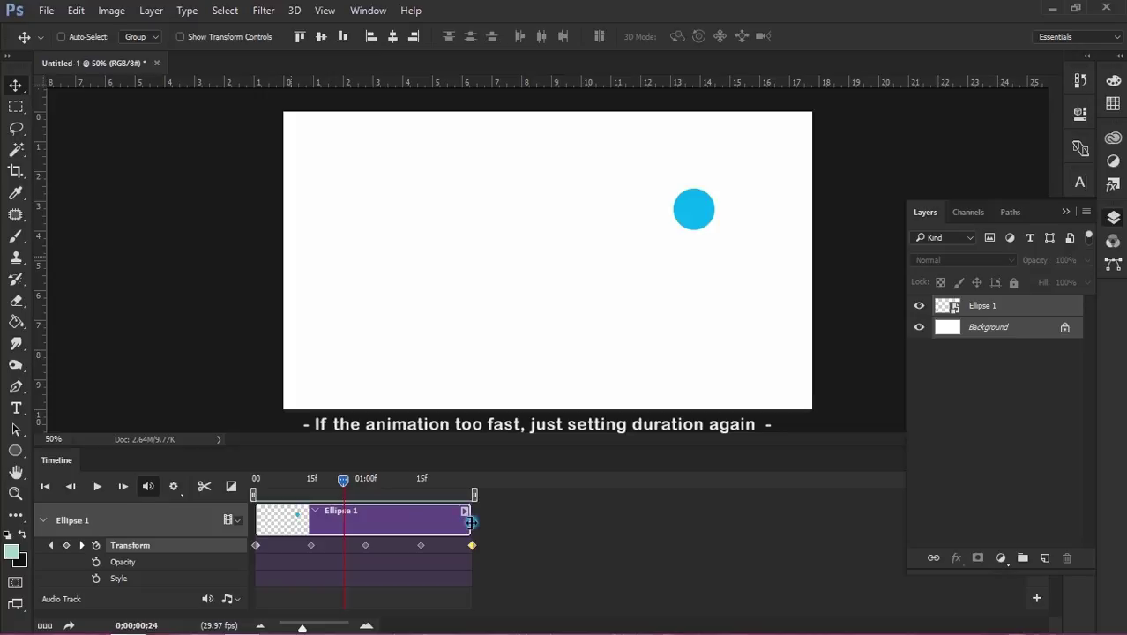
- Lengthen the Ellipse 1 clip to 4 seconds and select its later keyframes
drag(469, 521, 708, 523)
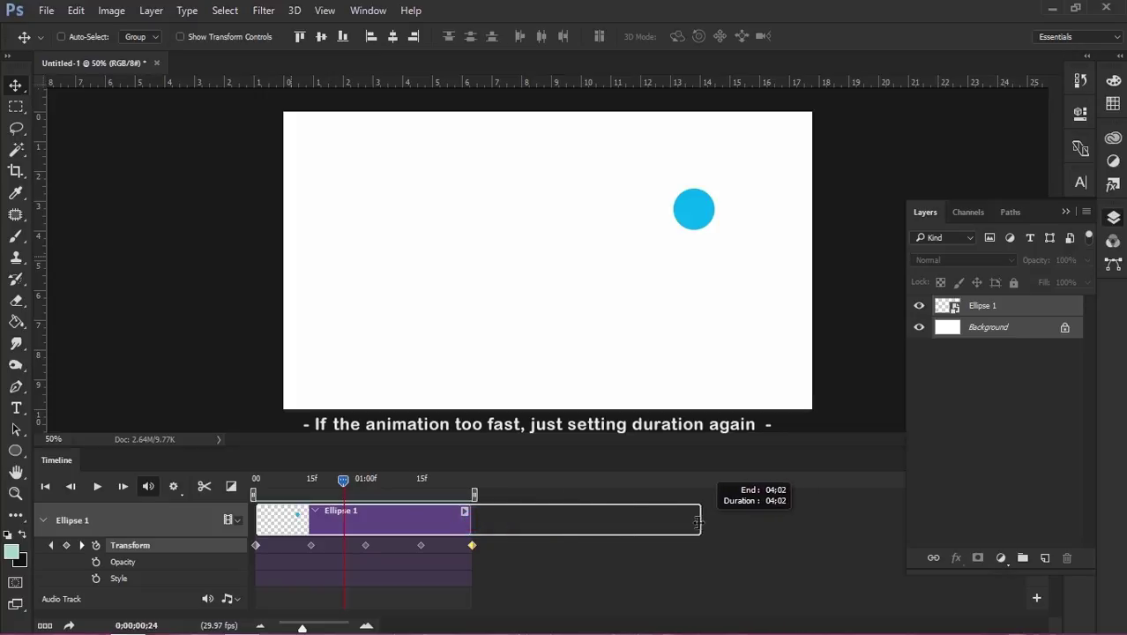
drag(708, 523, 694, 523)
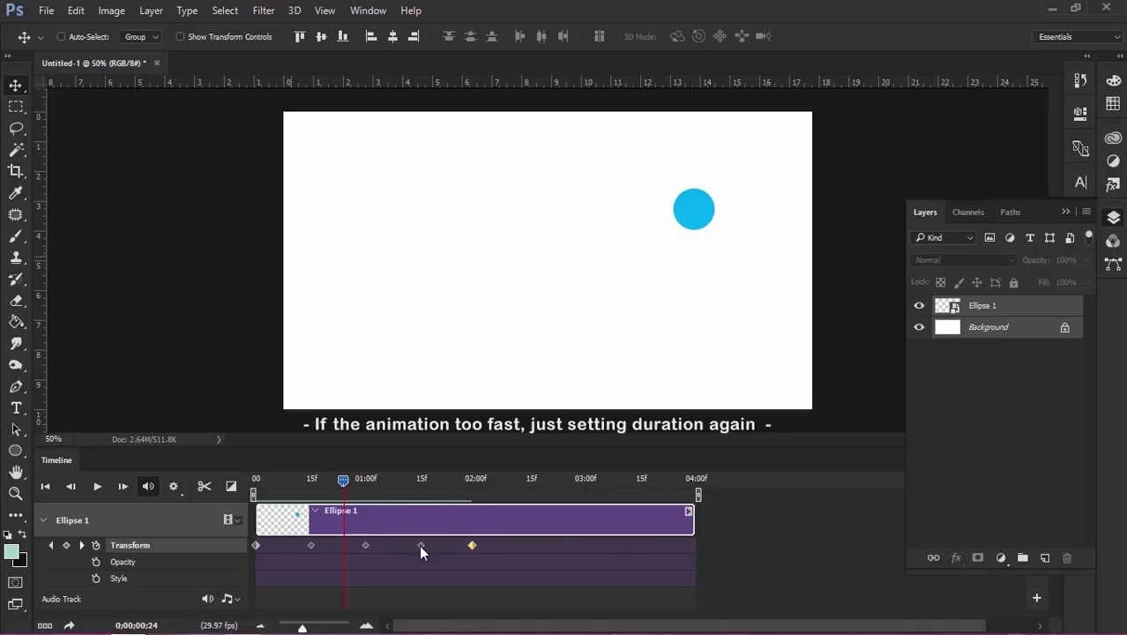
click(367, 552)
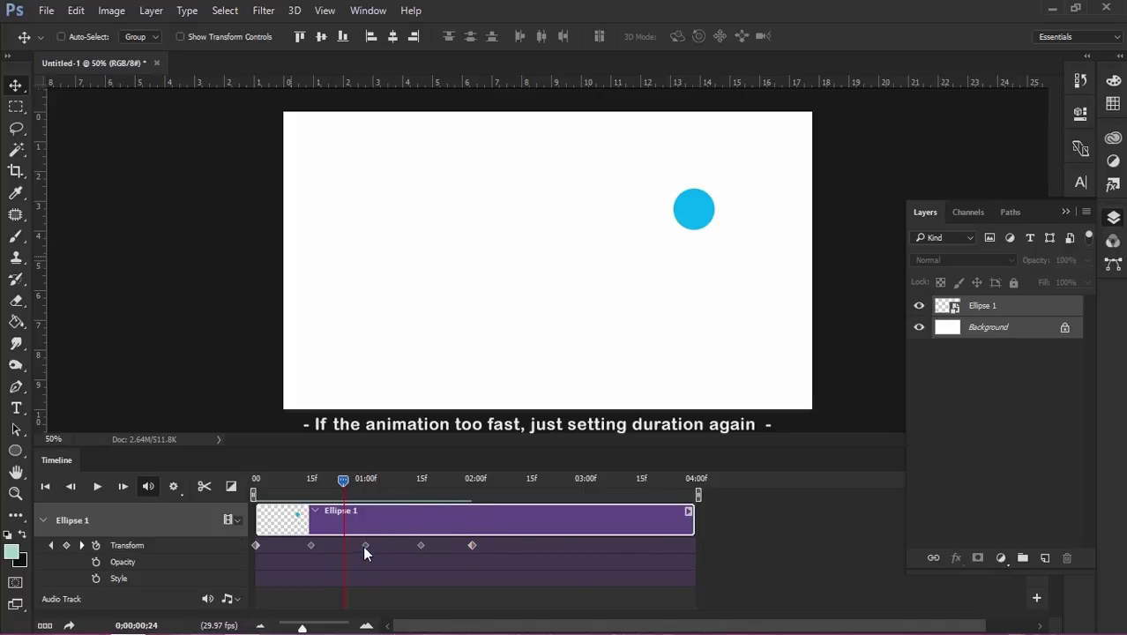
mouse_move(346, 530)
mouse_down()
mouse_move(479, 555)
mouse_move(651, 547)
mouse_up()
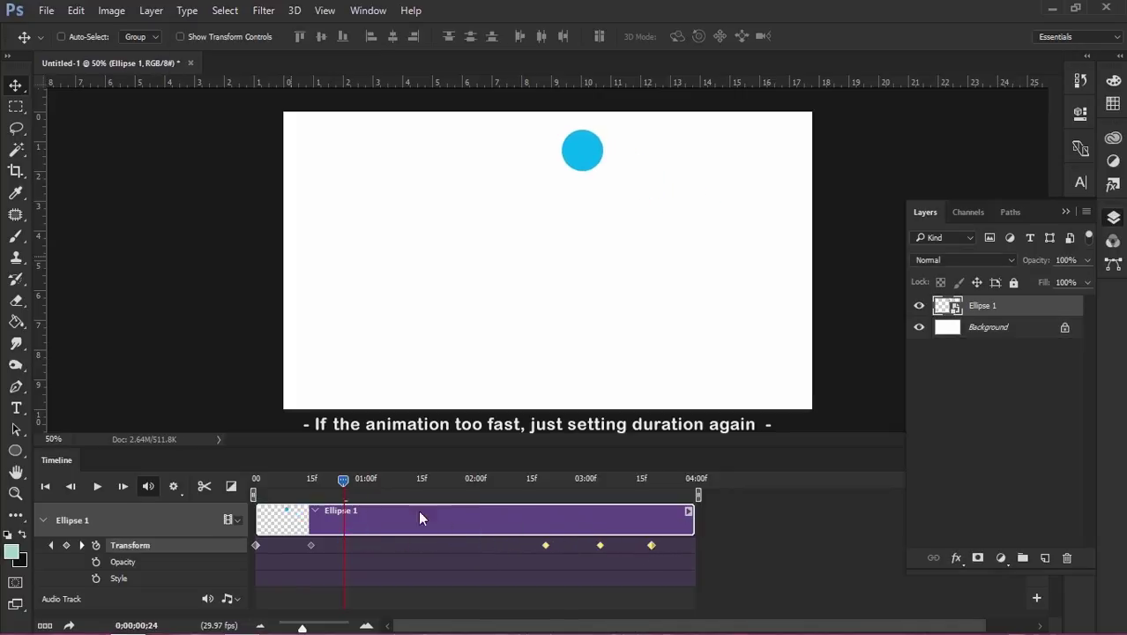
- Respace the Transform keyframes to 01:00, 02:00, 03:00 and the clip's end
click(363, 478)
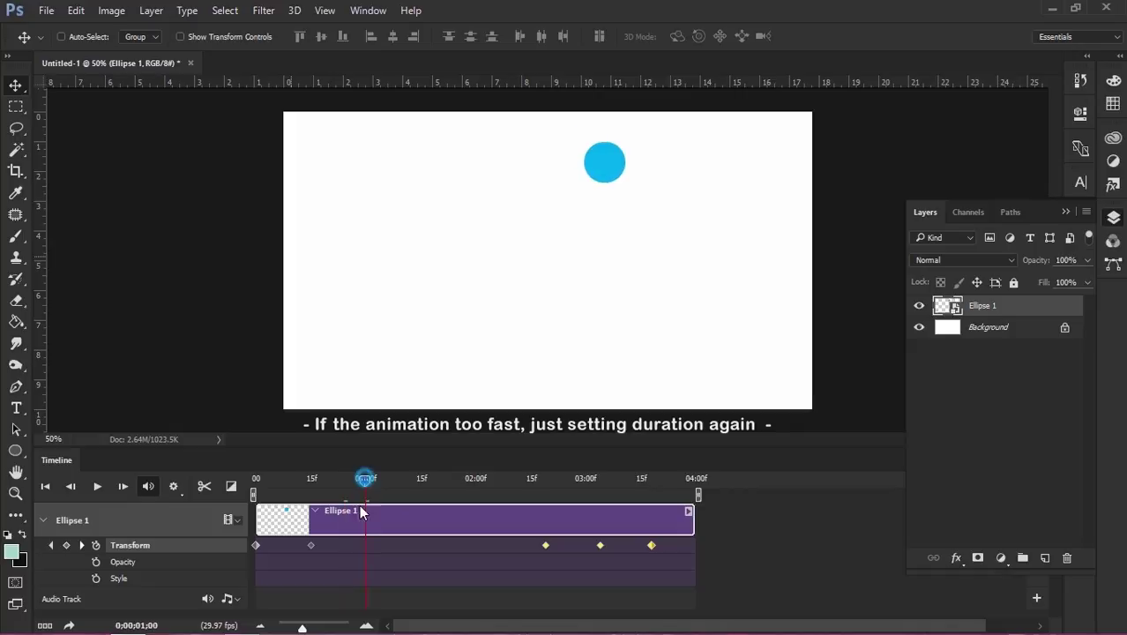
drag(311, 545, 364, 545)
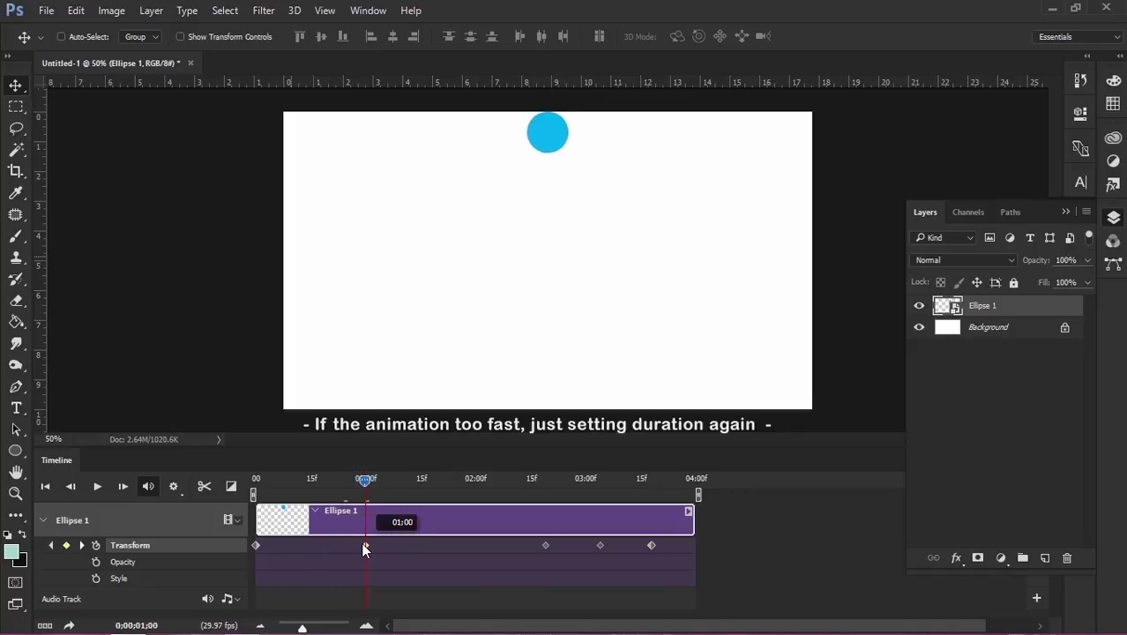
click(473, 478)
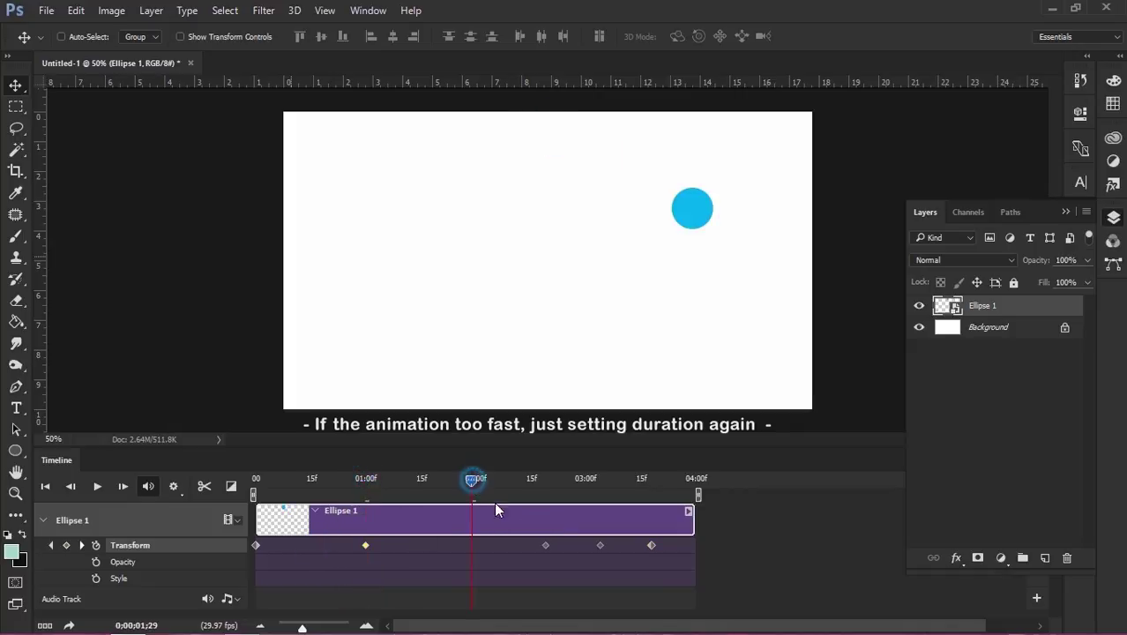
drag(545, 545, 473, 545)
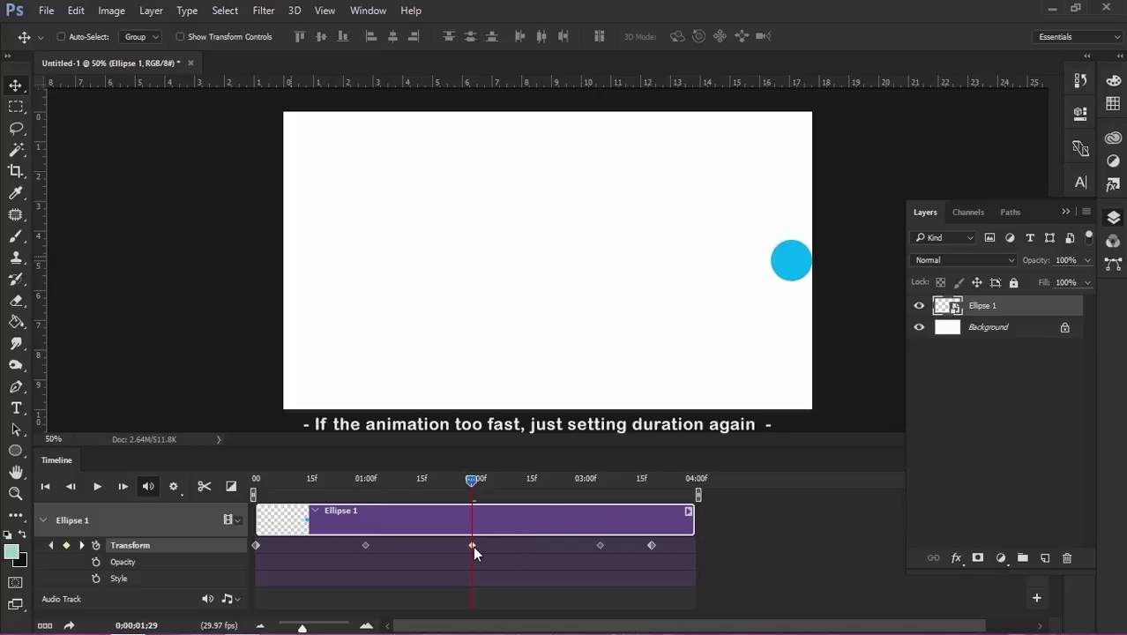
click(586, 481)
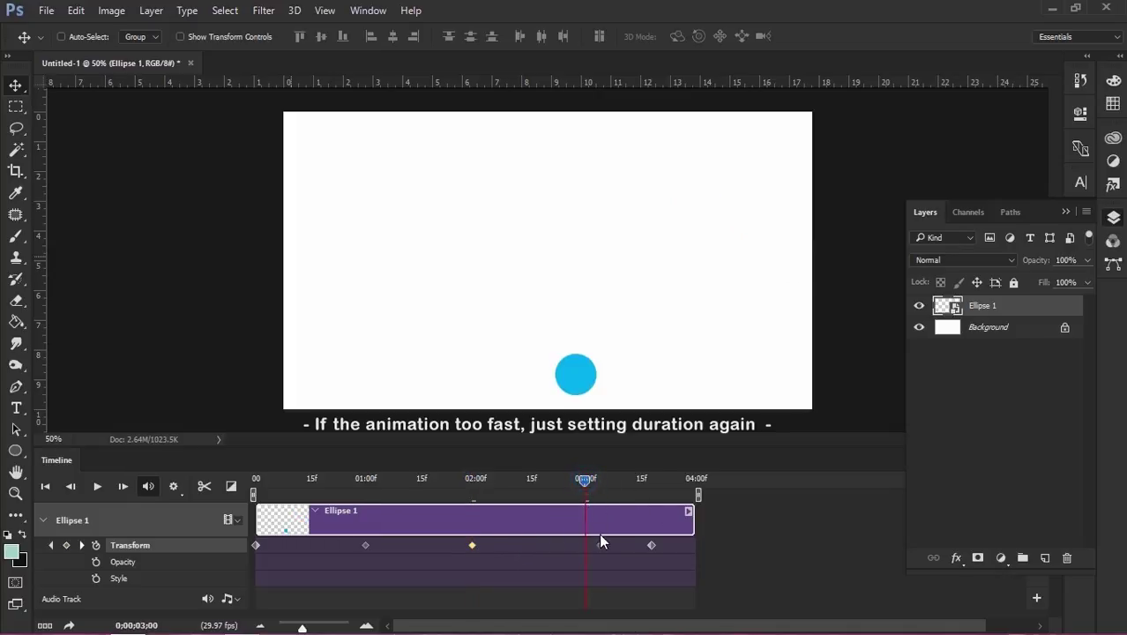
drag(599, 545, 578, 545)
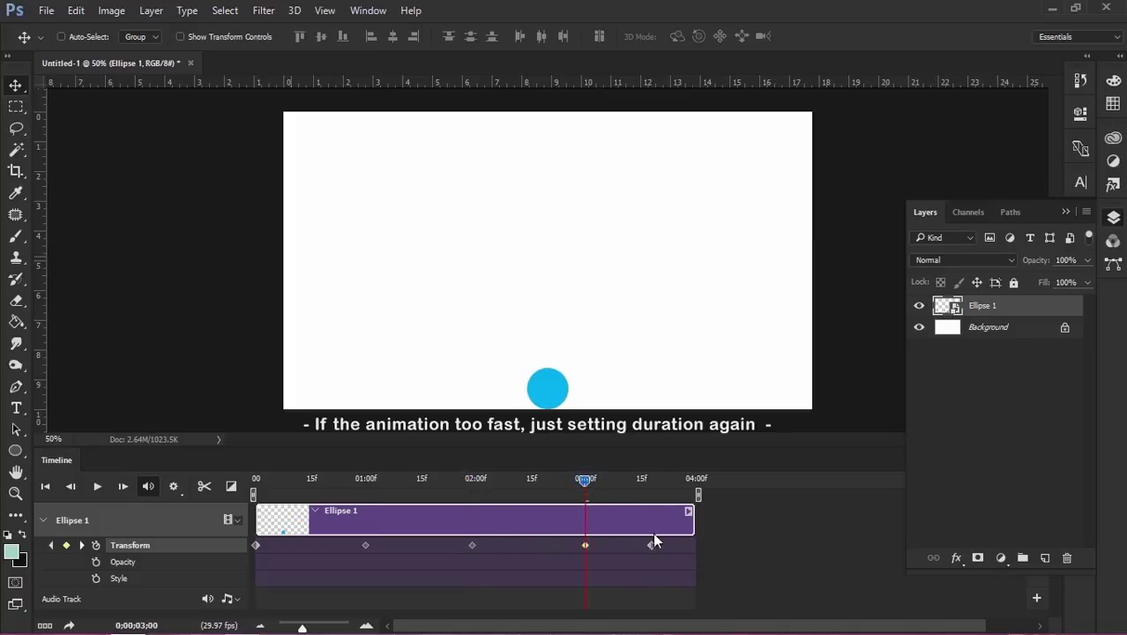
drag(650, 544, 687, 547)
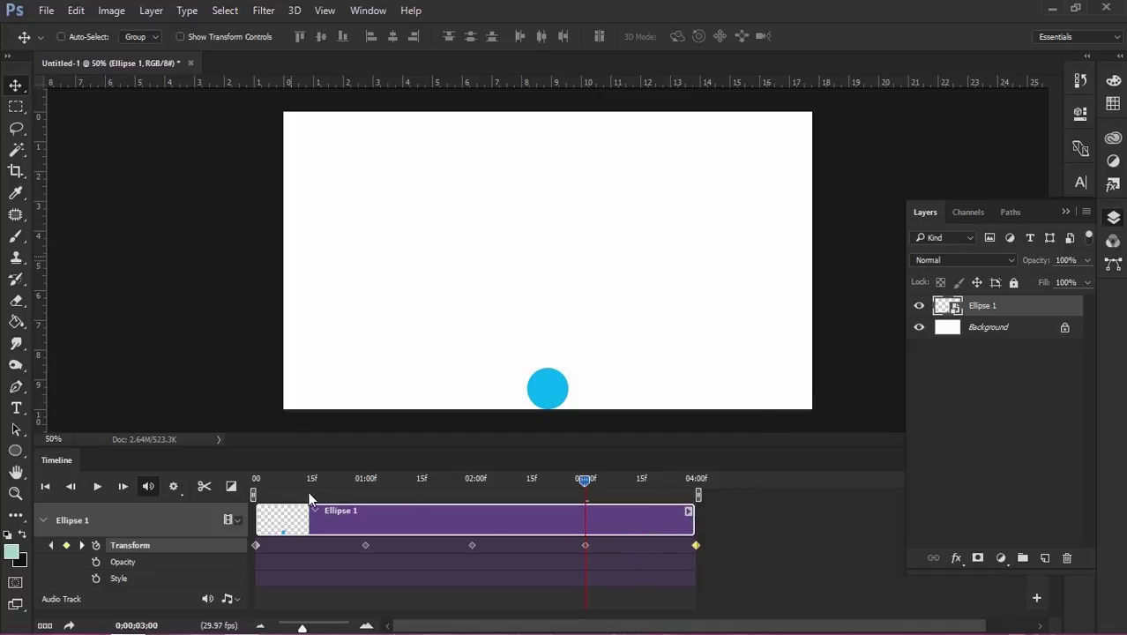
click(257, 480)
click(97, 486)
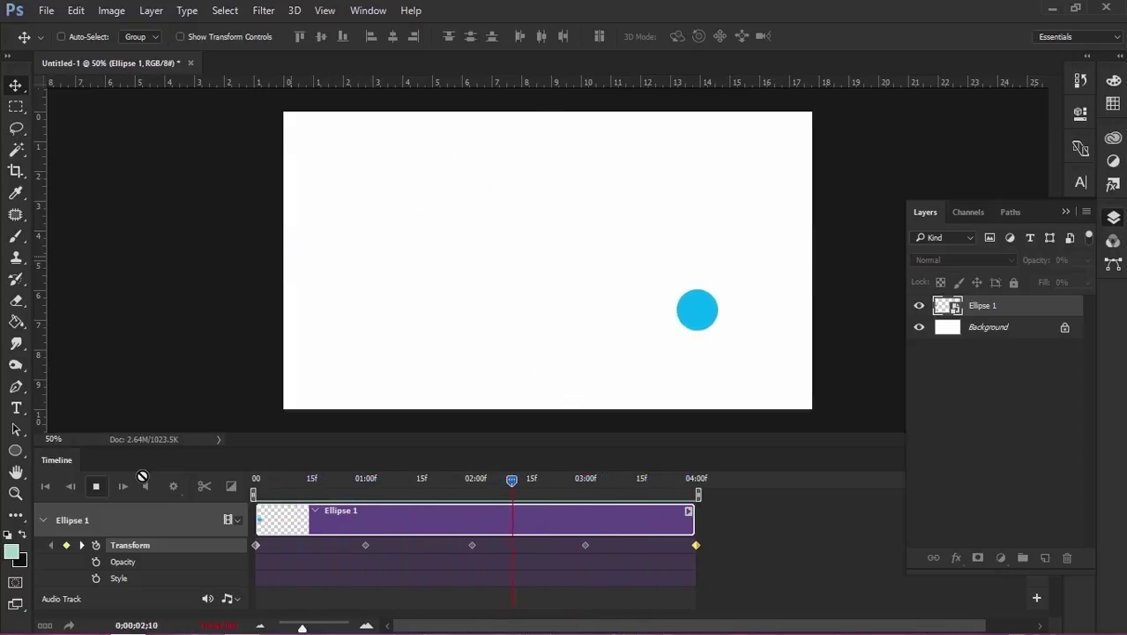
key(space)
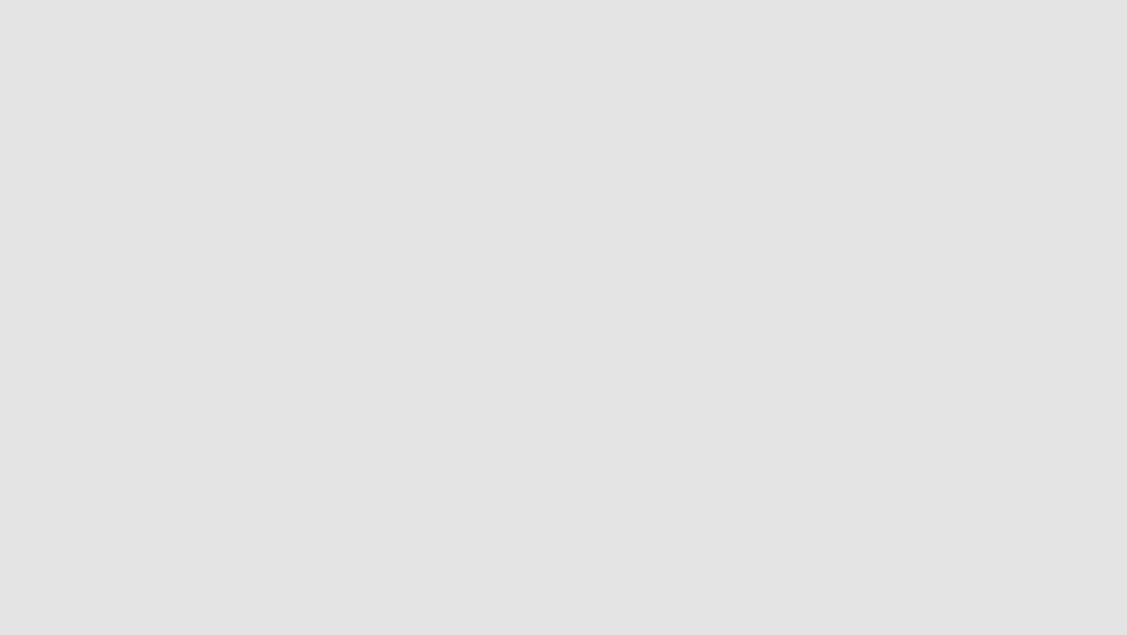